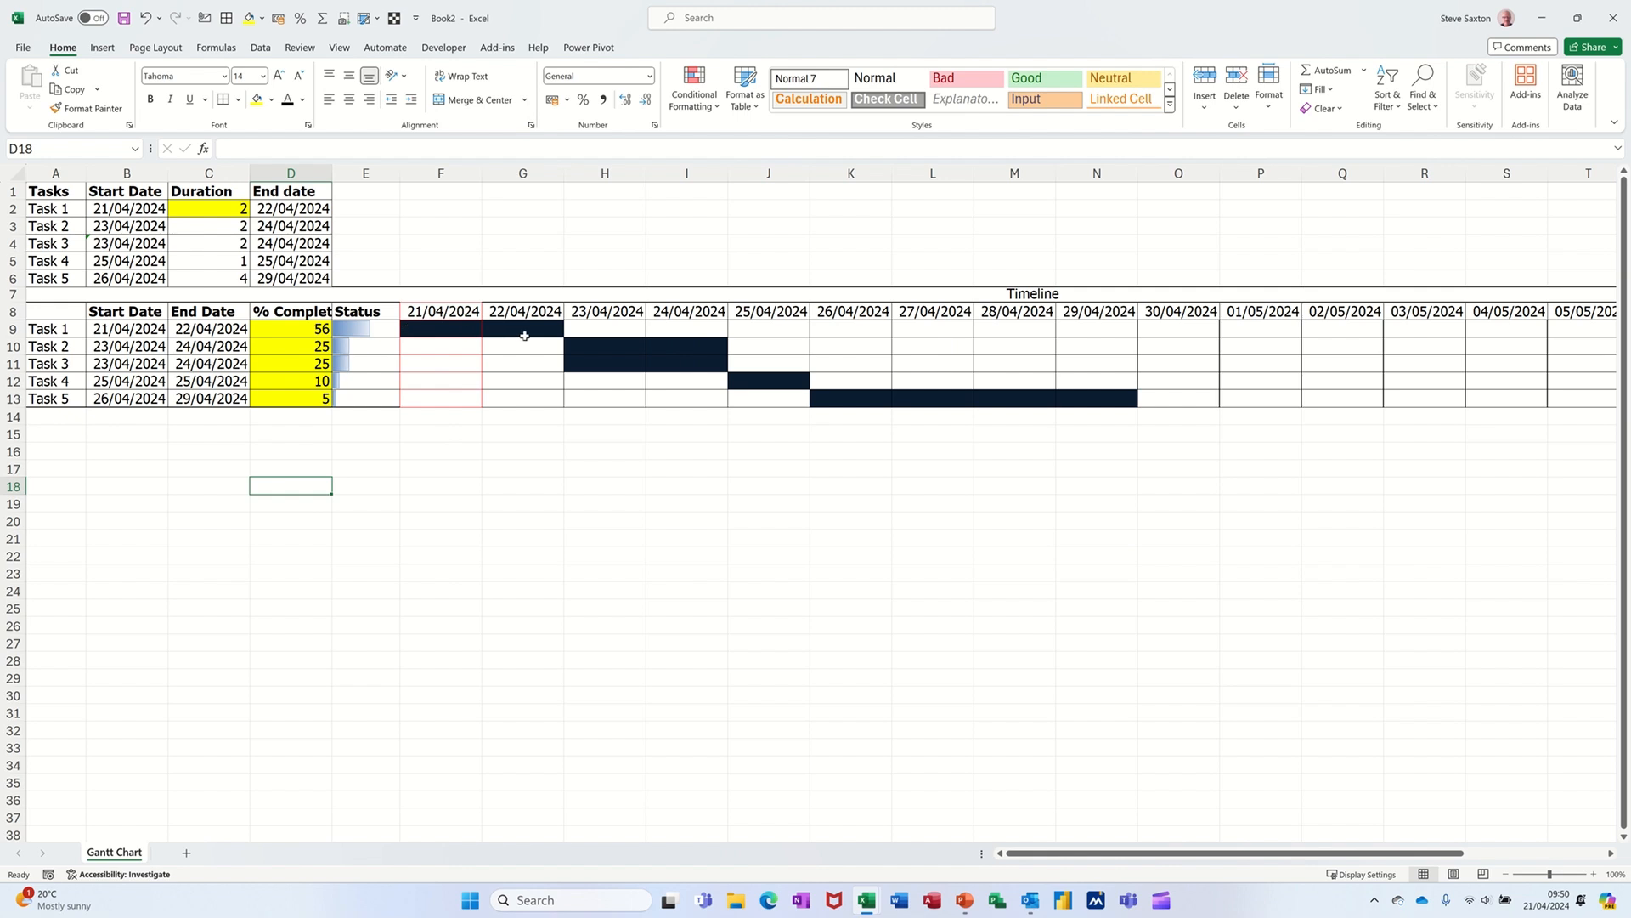
# - Set Task 1's duration in cell C2 to 5
pyautogui.click(222, 209)
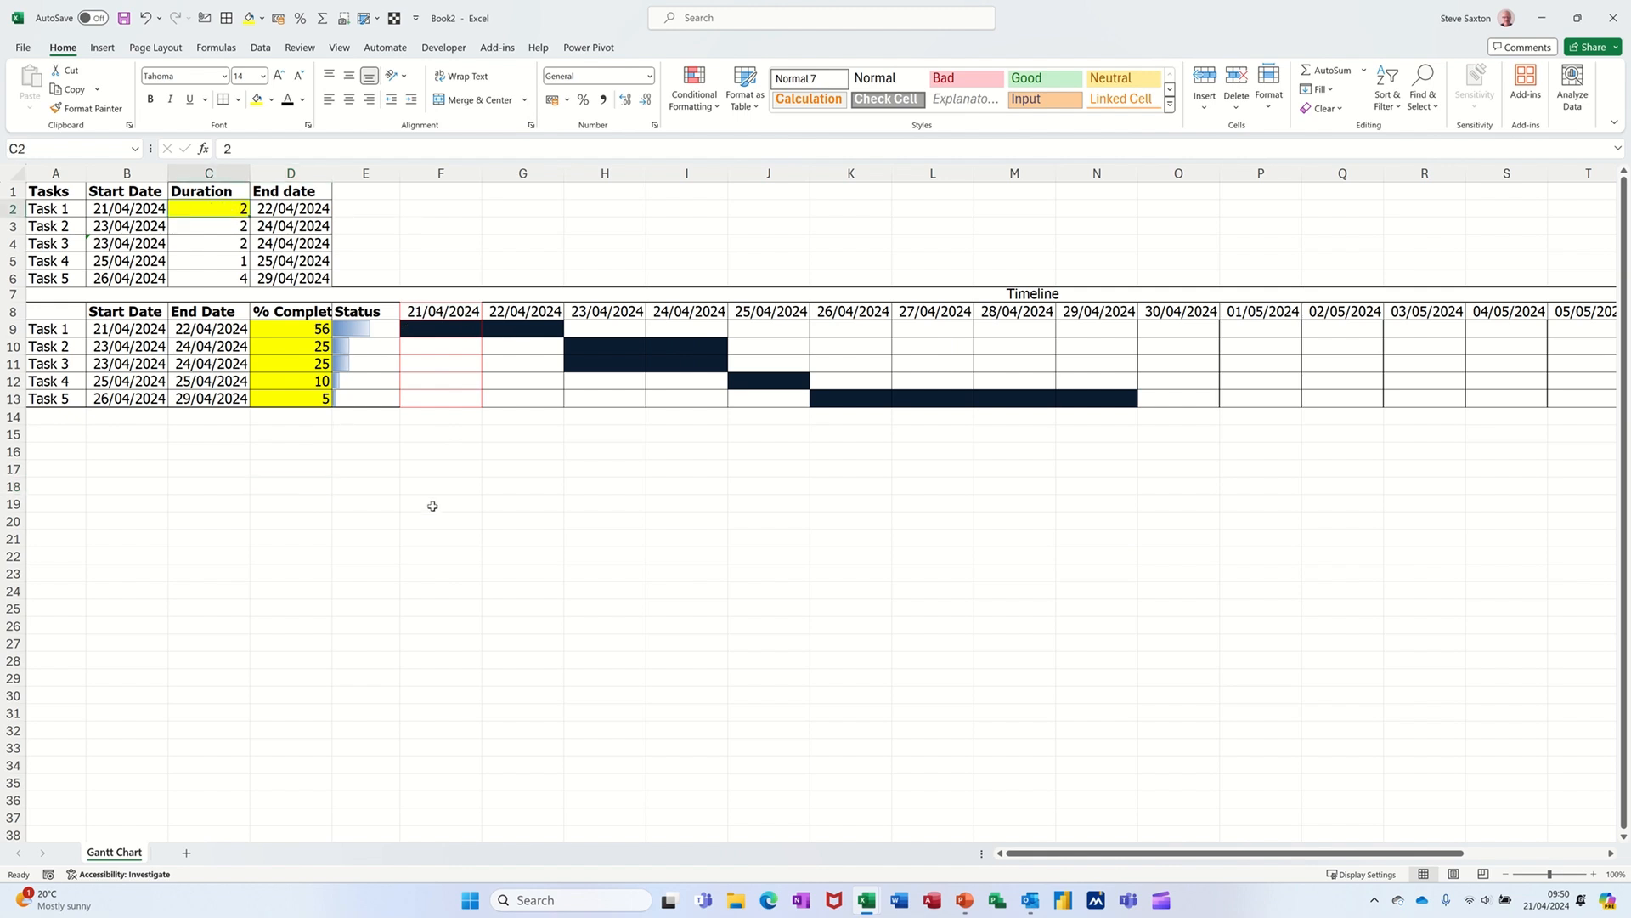
pyautogui.write('5')
pyautogui.click(440, 451)
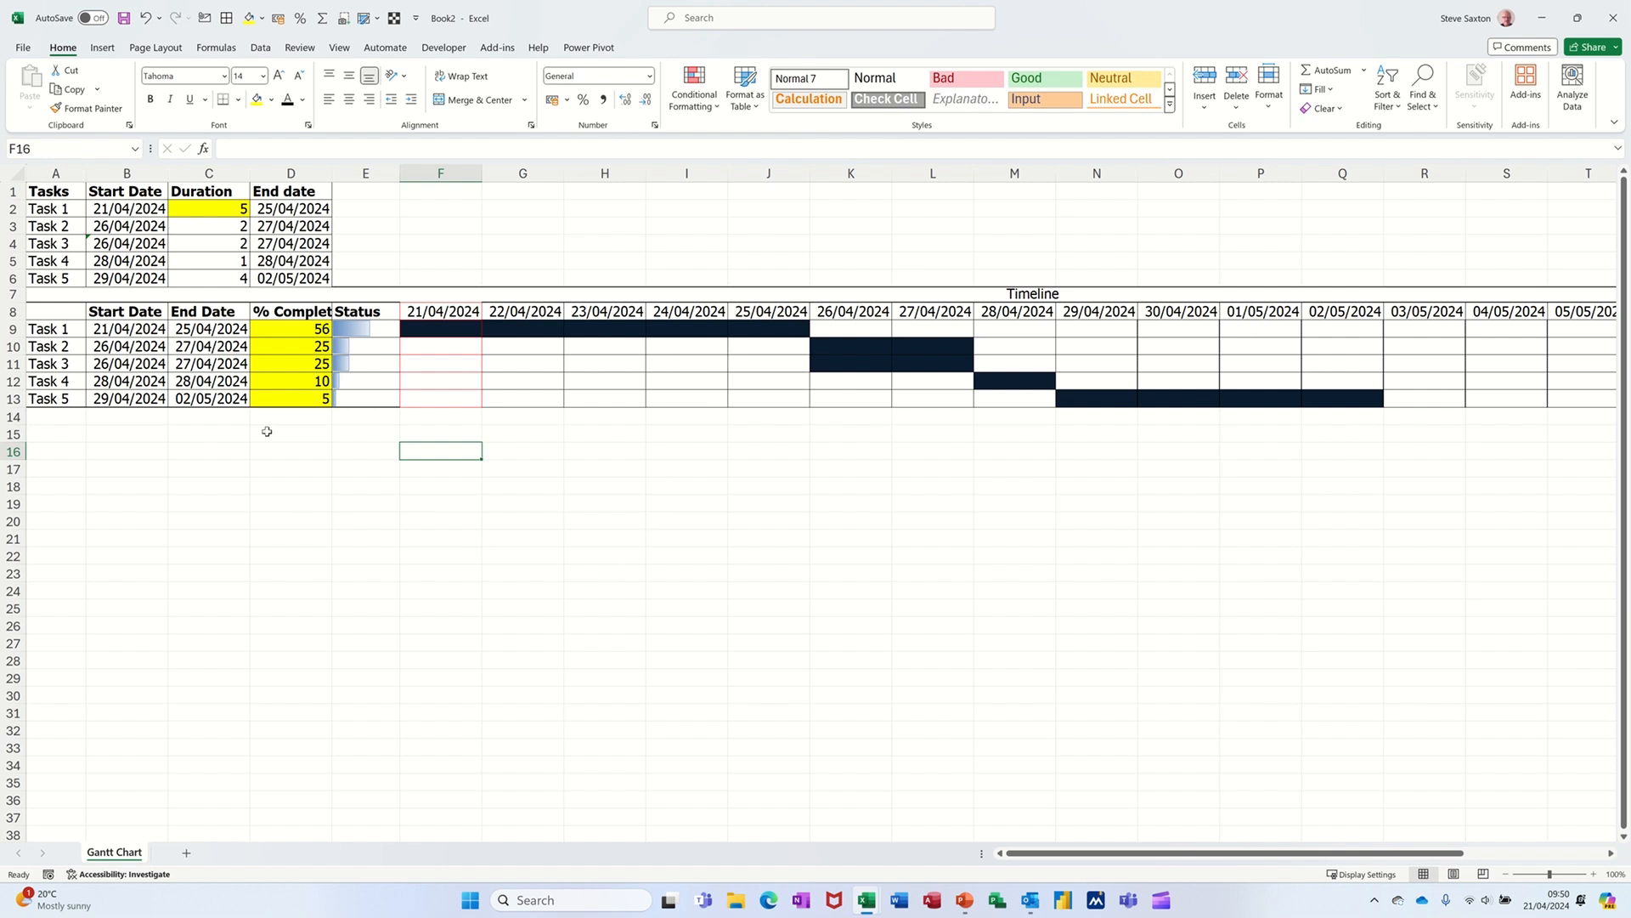
# - Copy the task table in A1:D6 and paste the copy starting at cell A17
pyautogui.moveTo(43, 194); pyautogui.dragTo(259, 280)
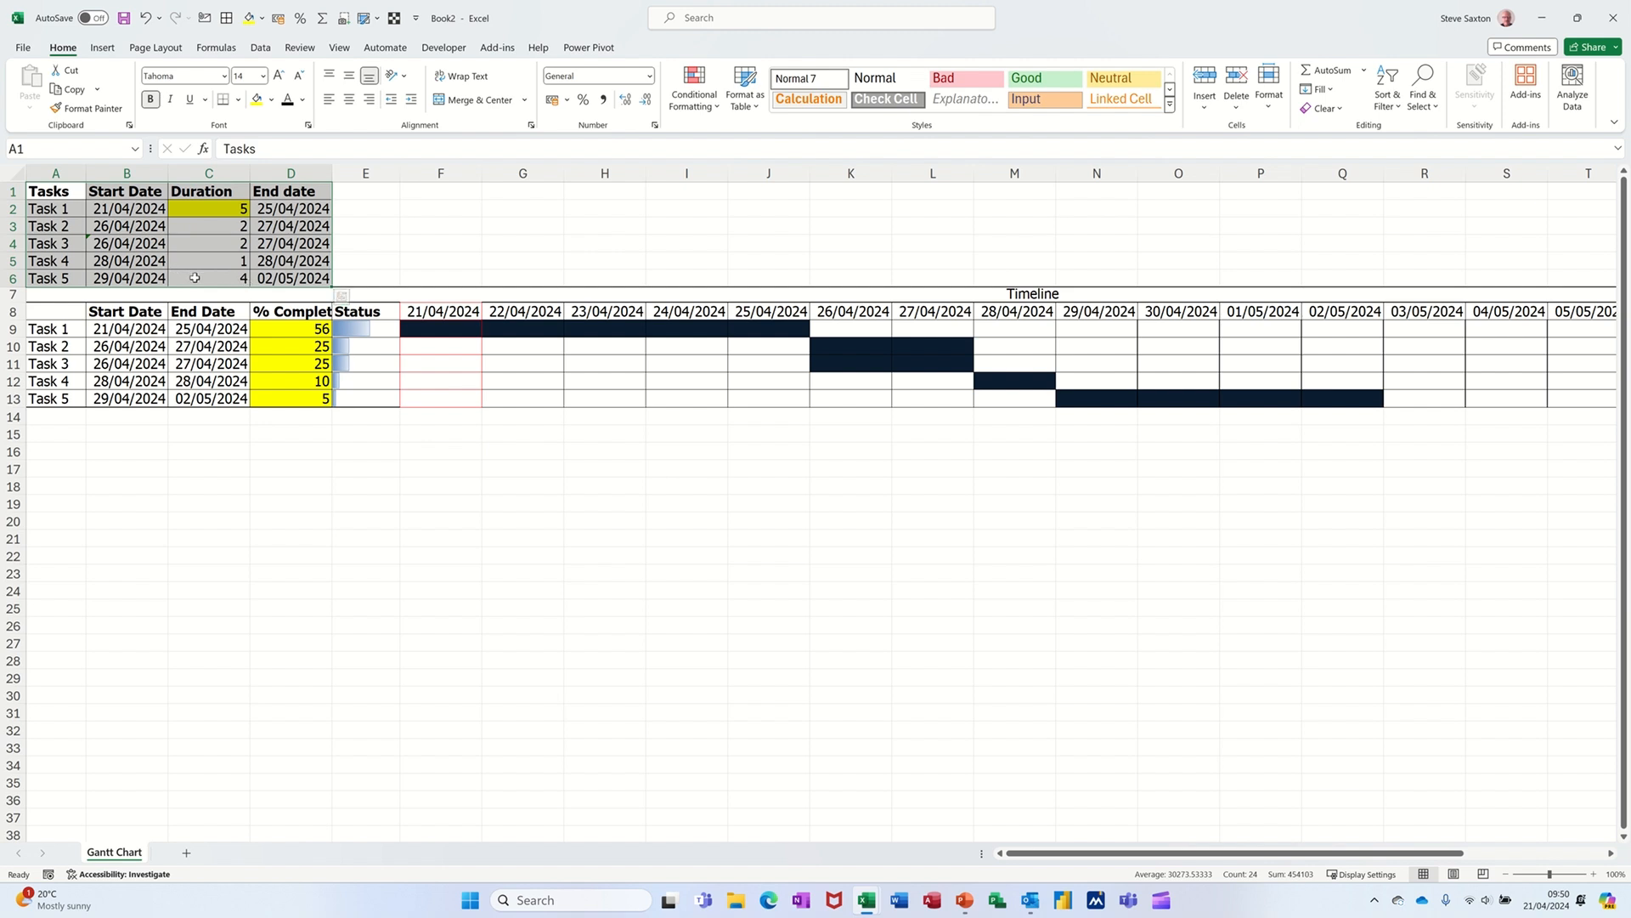
pyautogui.hotkey('ctrl', 'c')
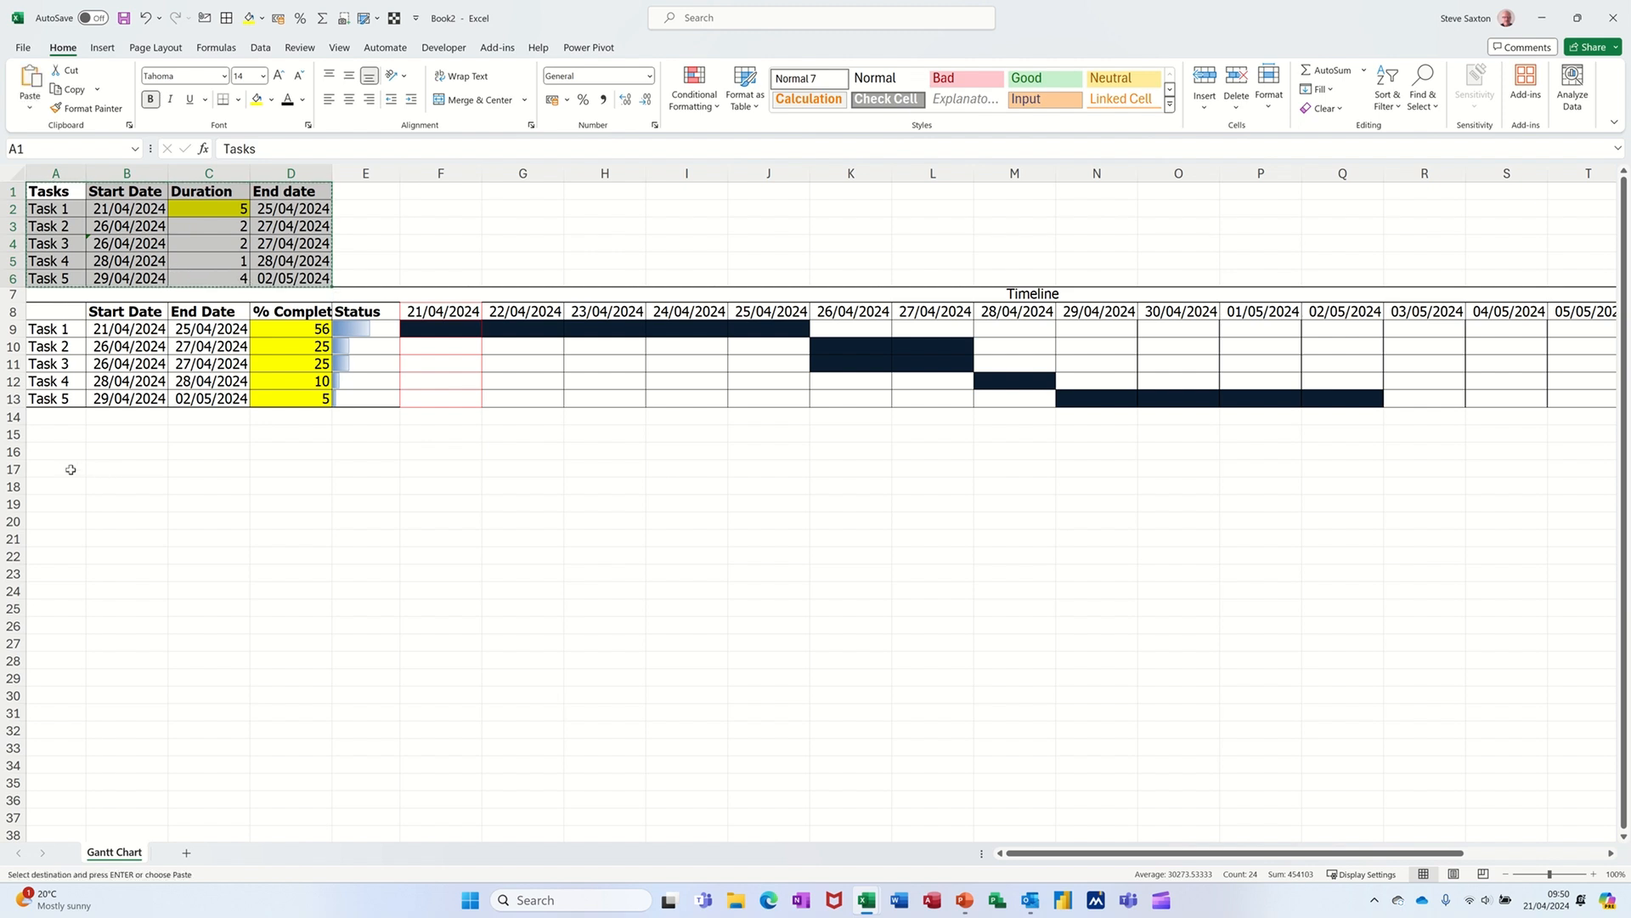
pyautogui.click(70, 470)
pyautogui.hotkey('ctrl', 'v')
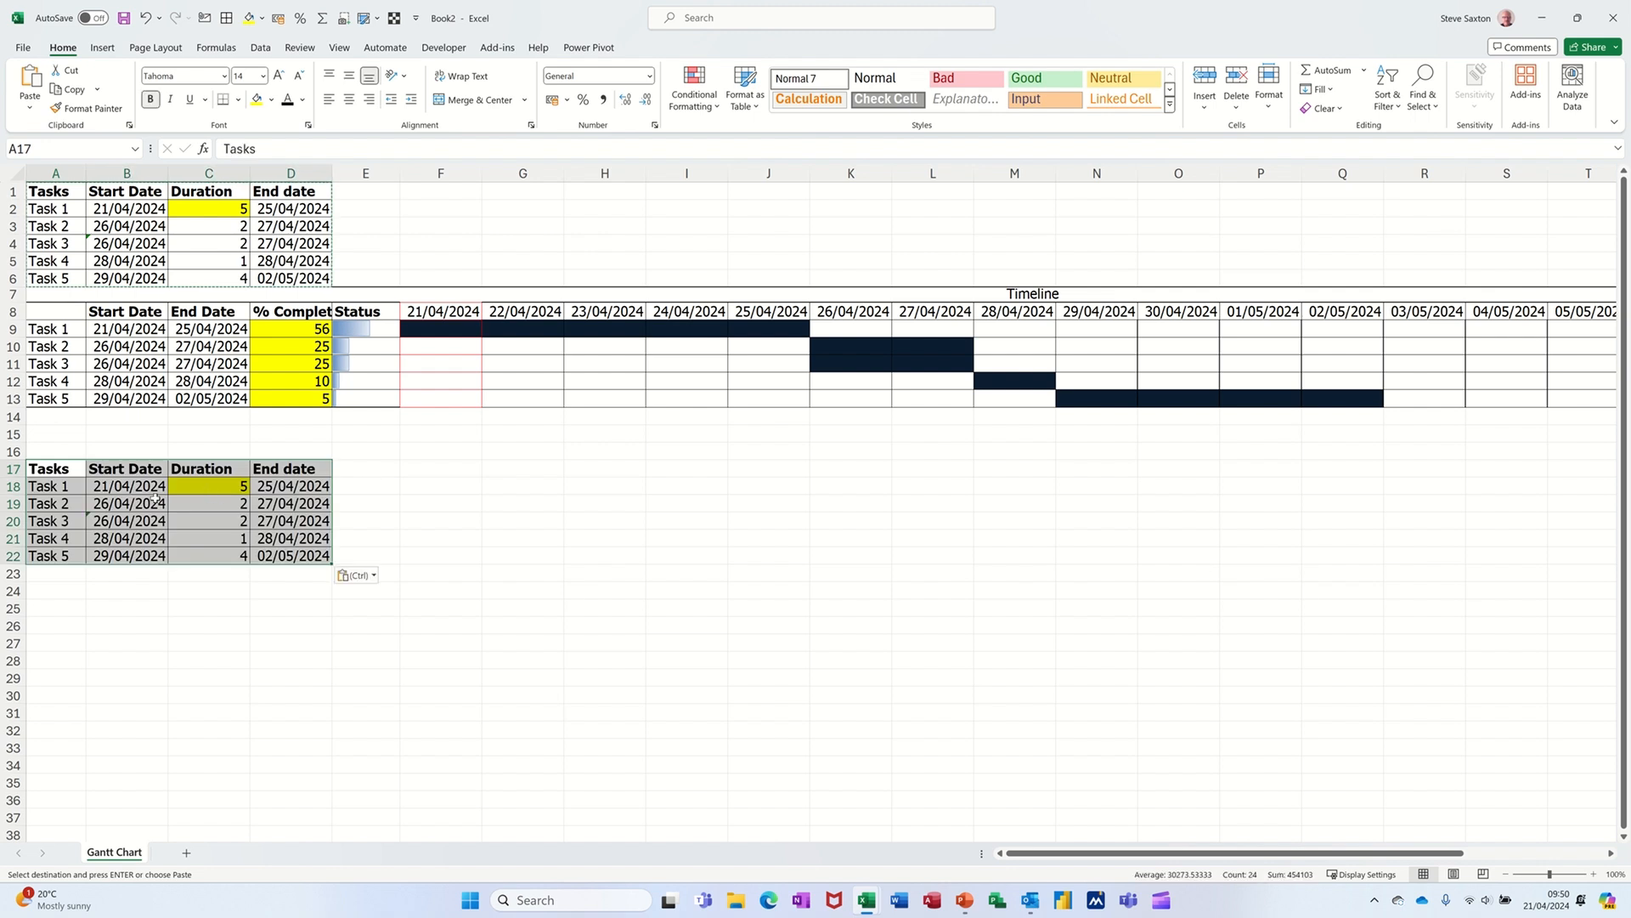
# - Inspect the end date formula for Task 1 in the copied table, and set that task's duration in C18 to 3
pyautogui.click(296, 489)
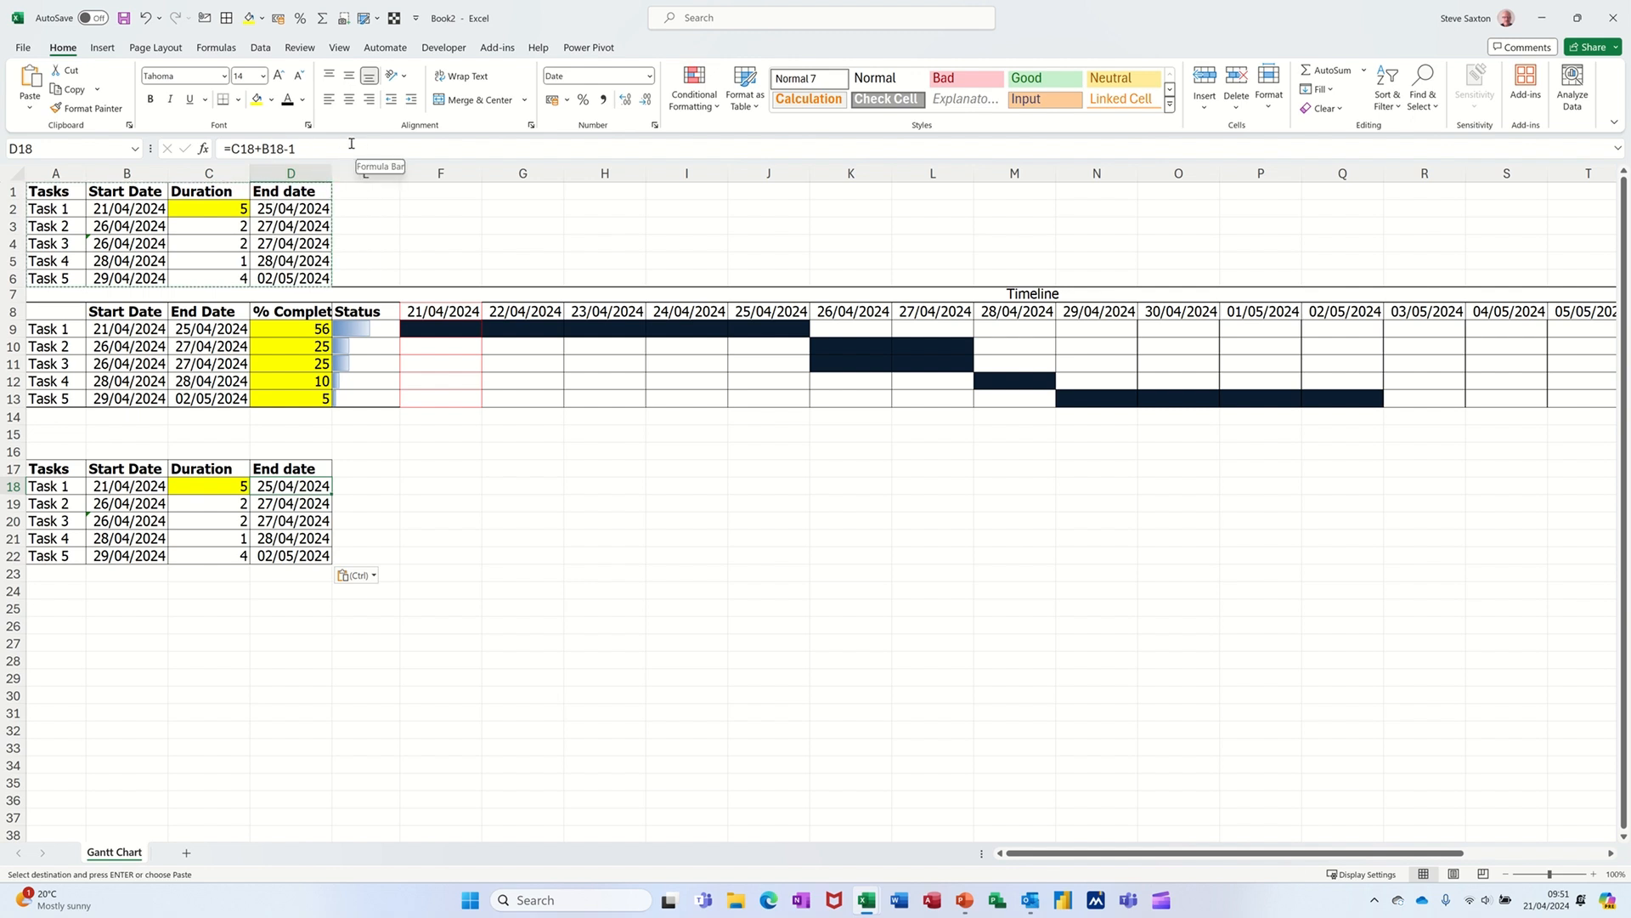
pyautogui.click(214, 489)
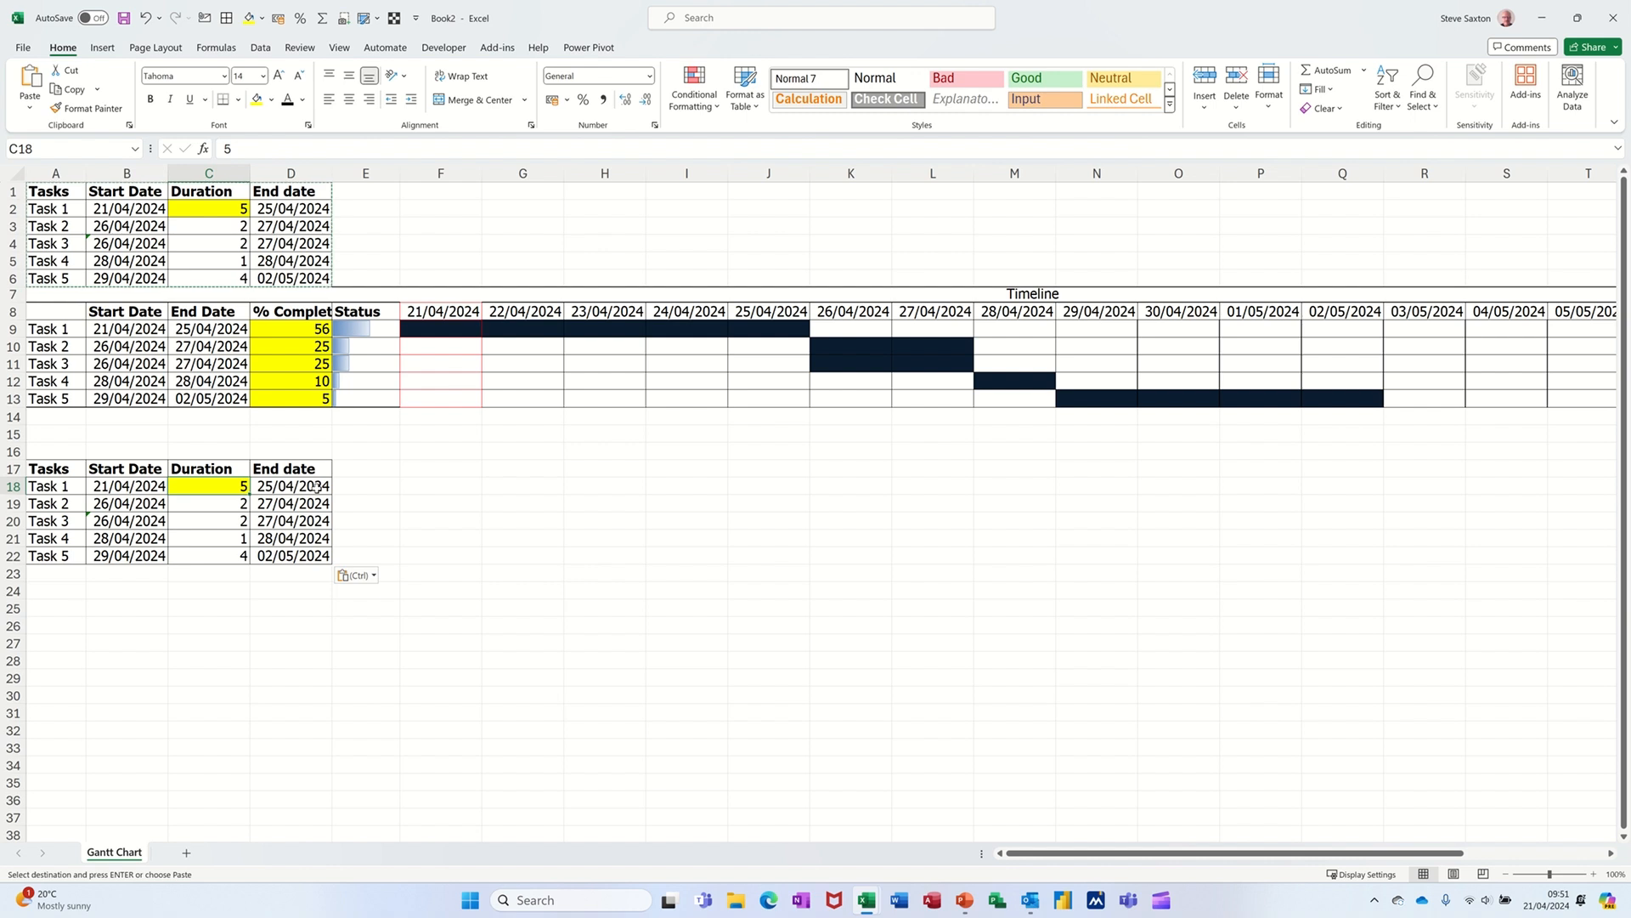
pyautogui.click(316, 488)
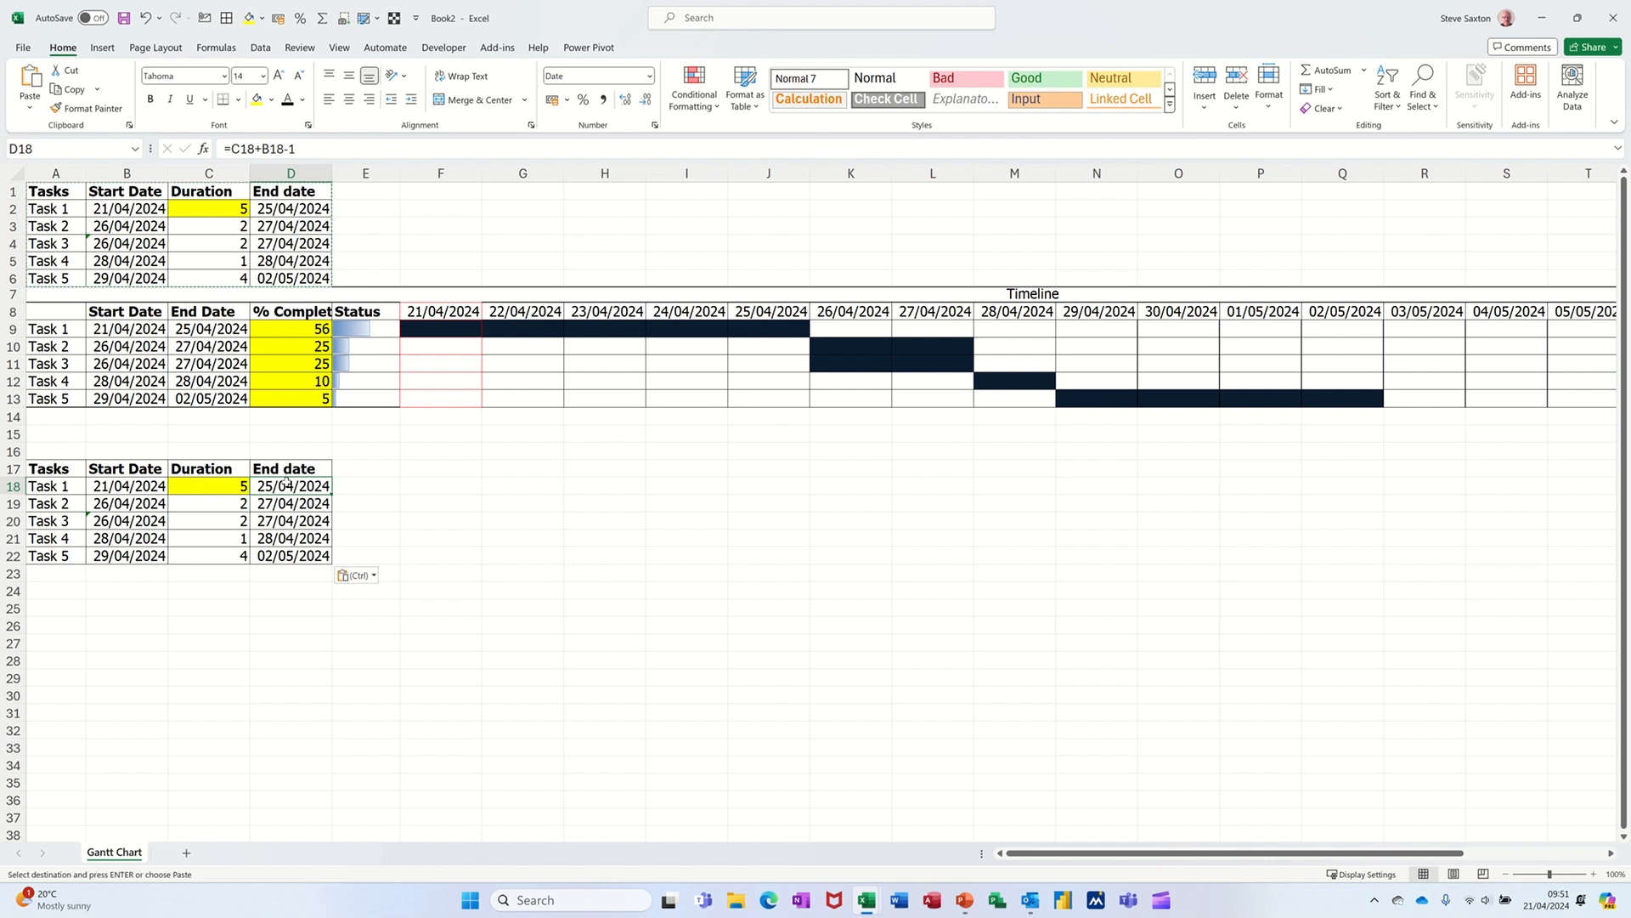
pyautogui.click(209, 489)
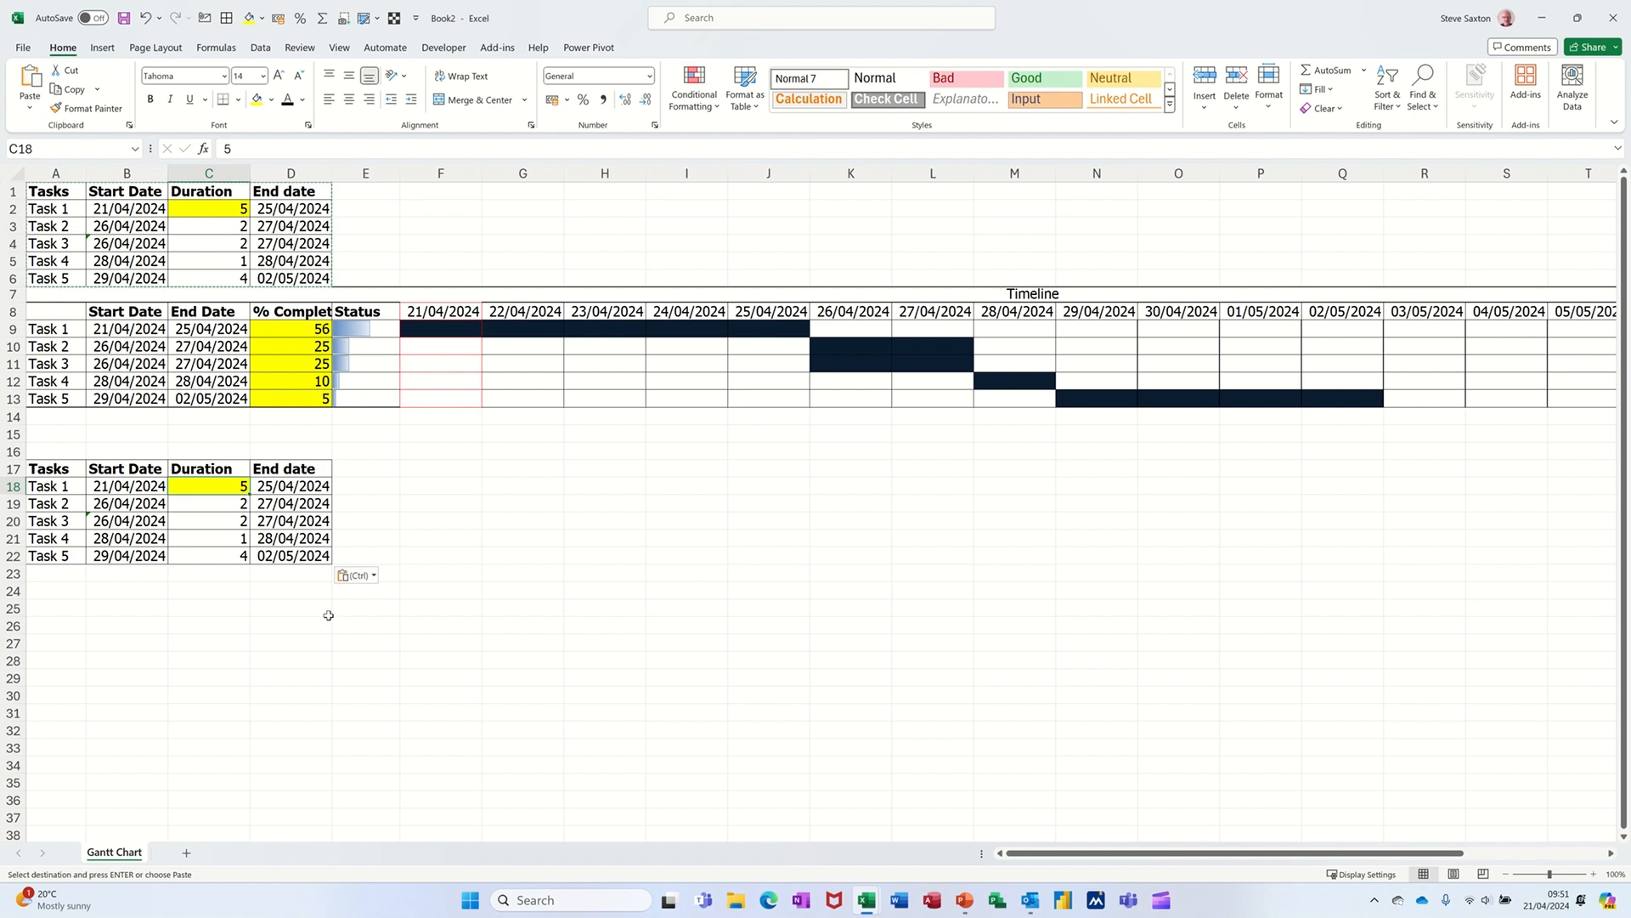
pyautogui.write('3')
pyautogui.click(234, 520)
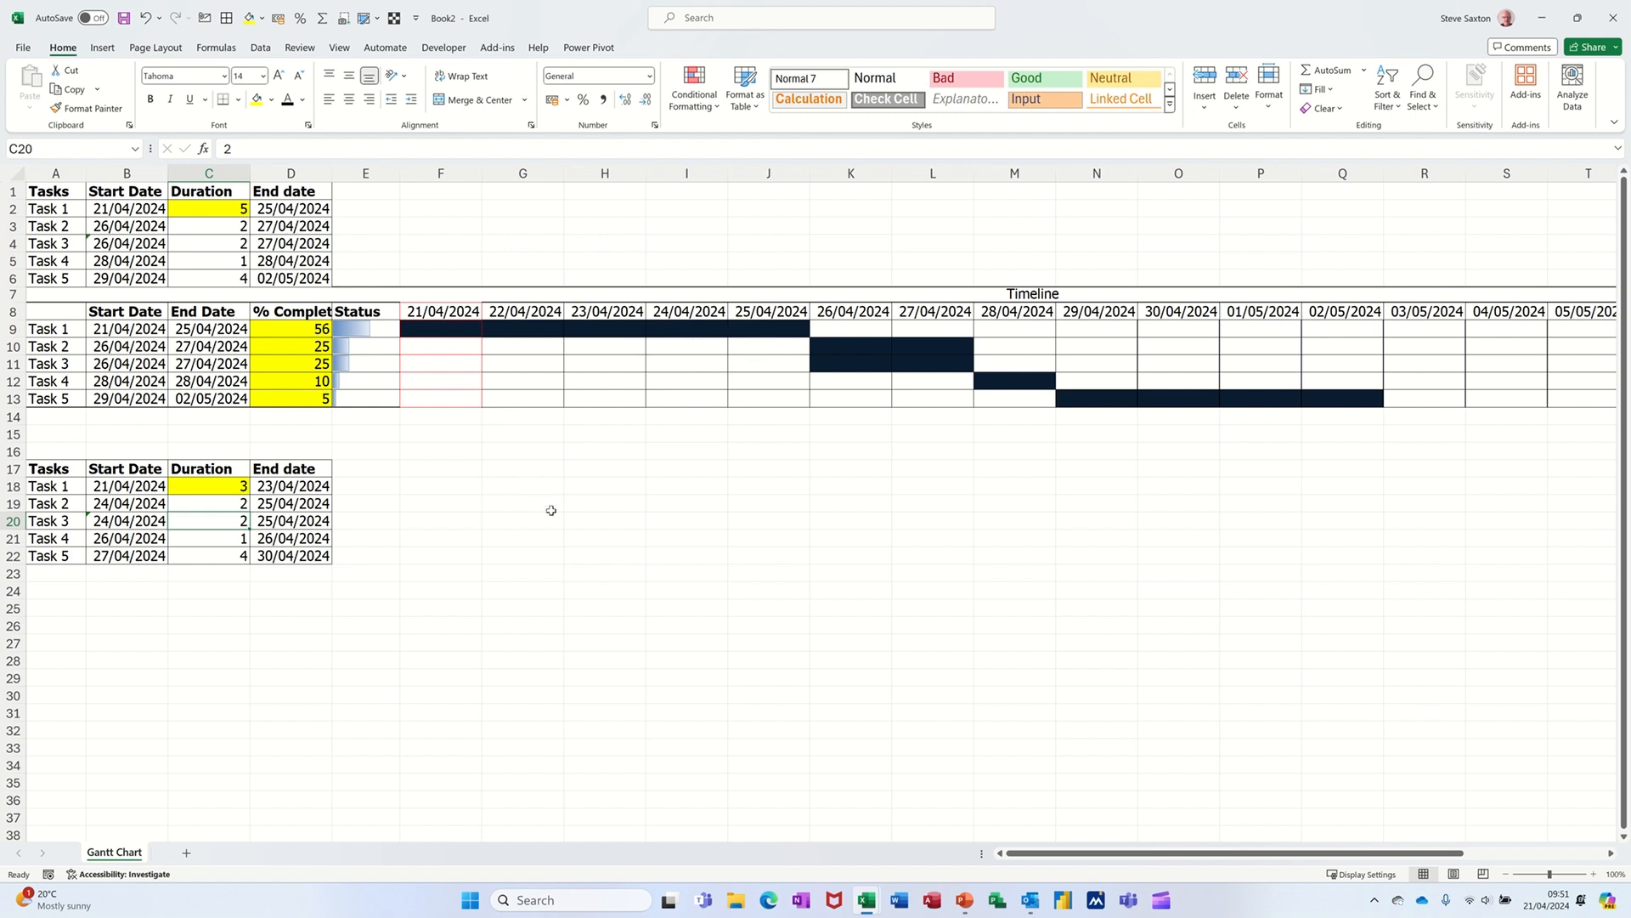
# - Copy the timeline formula from F9 without its equals sign and paste it as text into cell F15
pyautogui.click(446, 332)
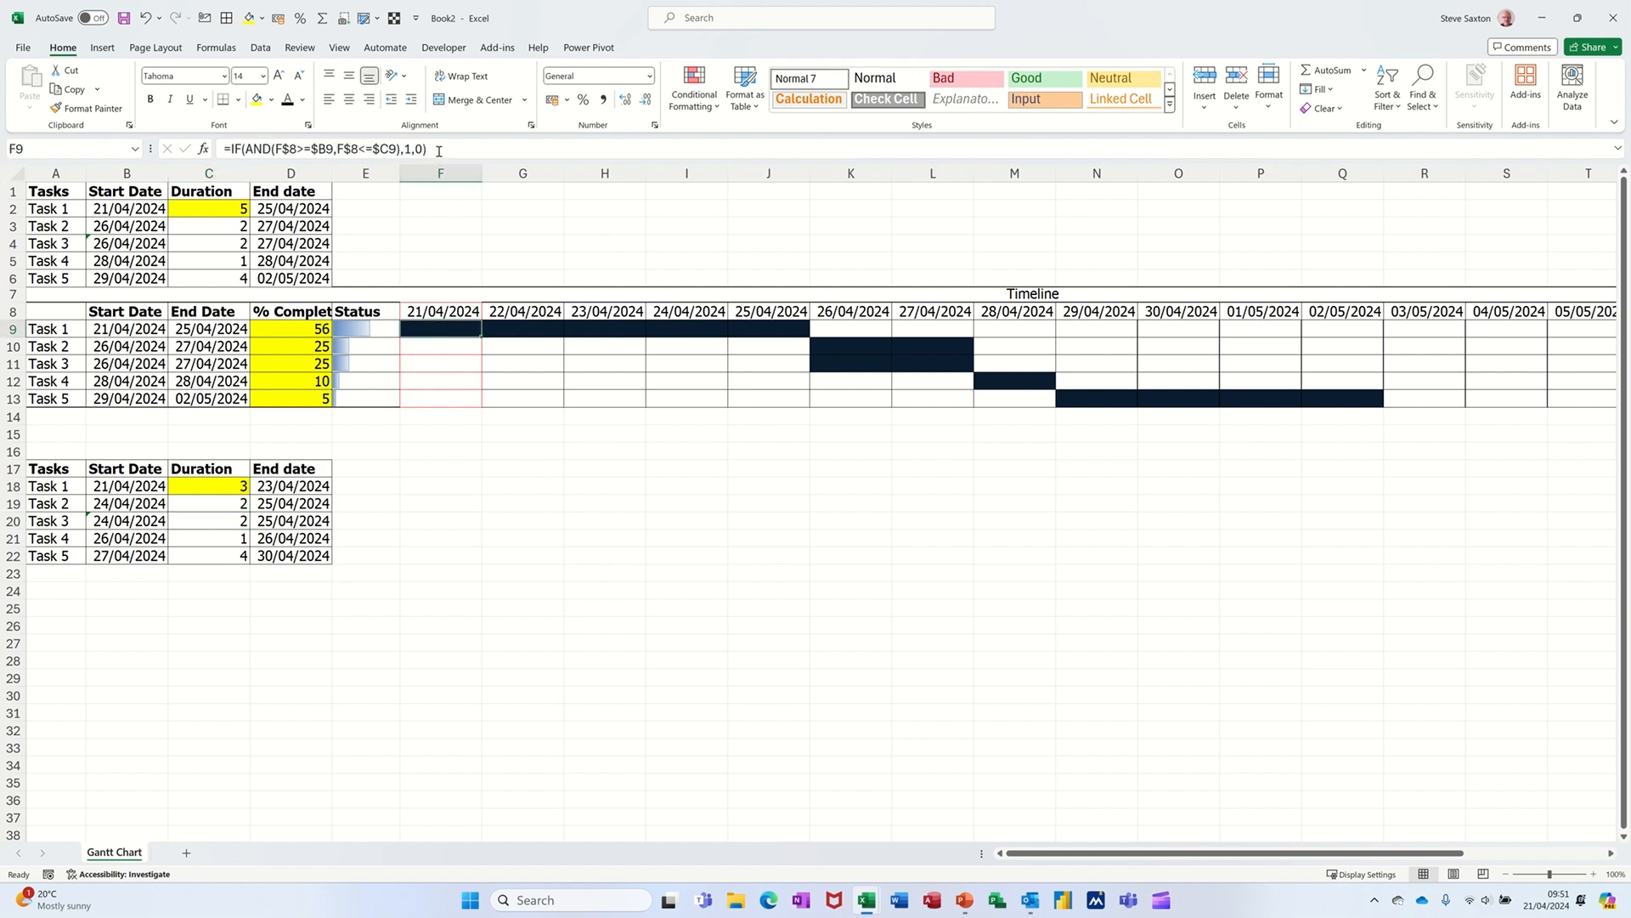
pyautogui.moveTo(437, 151); pyautogui.dragTo(232, 148)
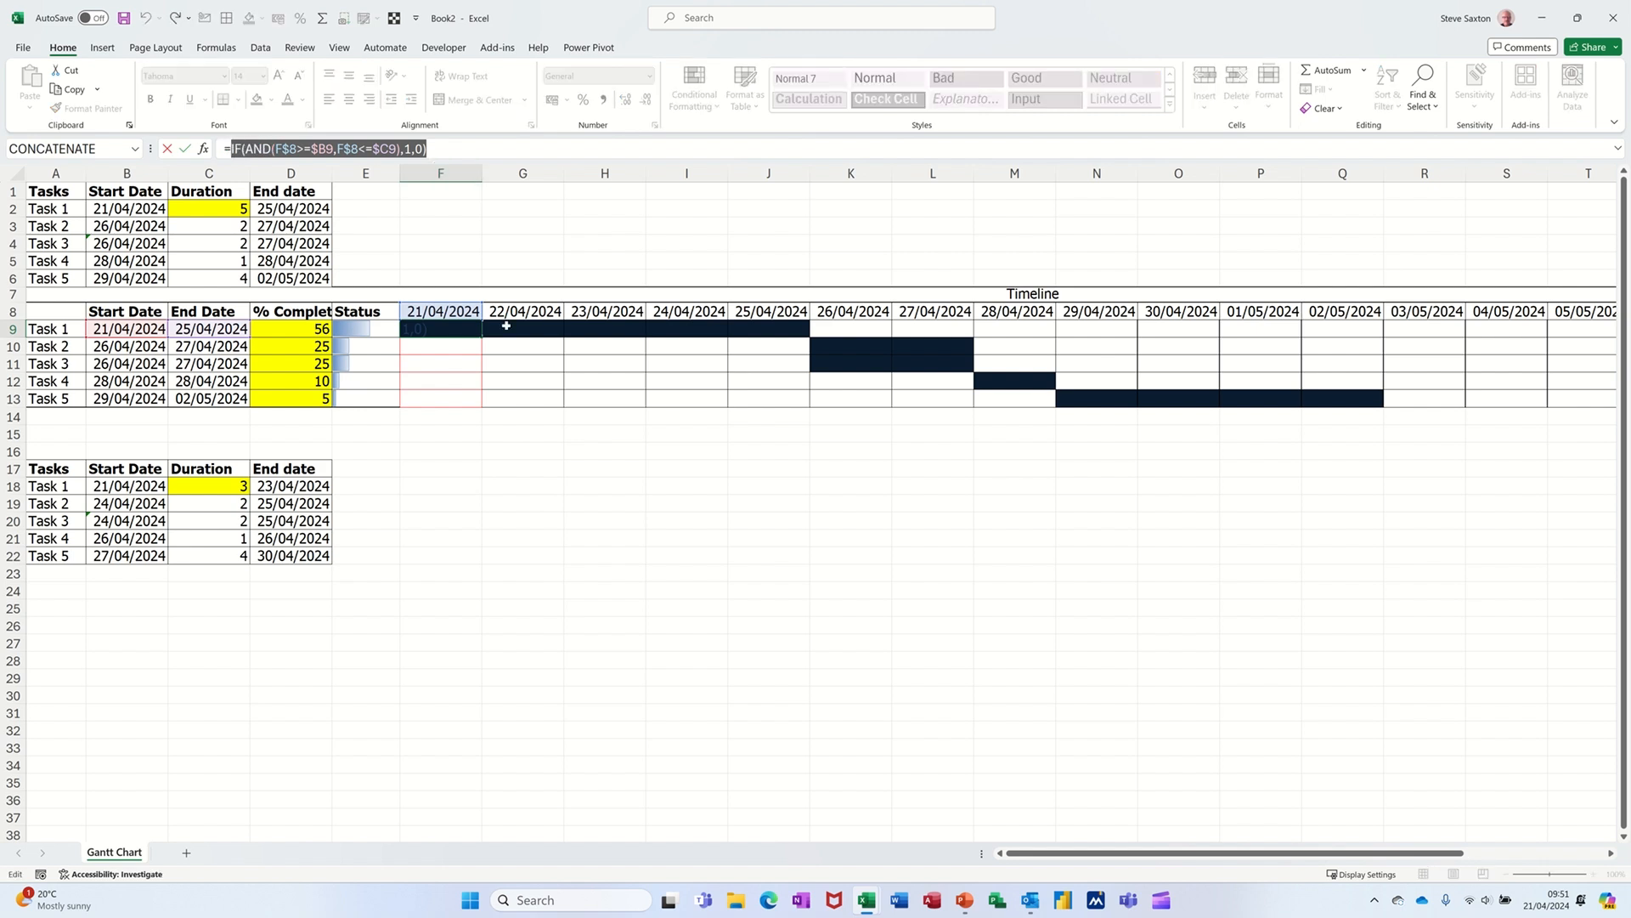
pyautogui.hotkey('ctrl', 'c')
pyautogui.click(187, 149)
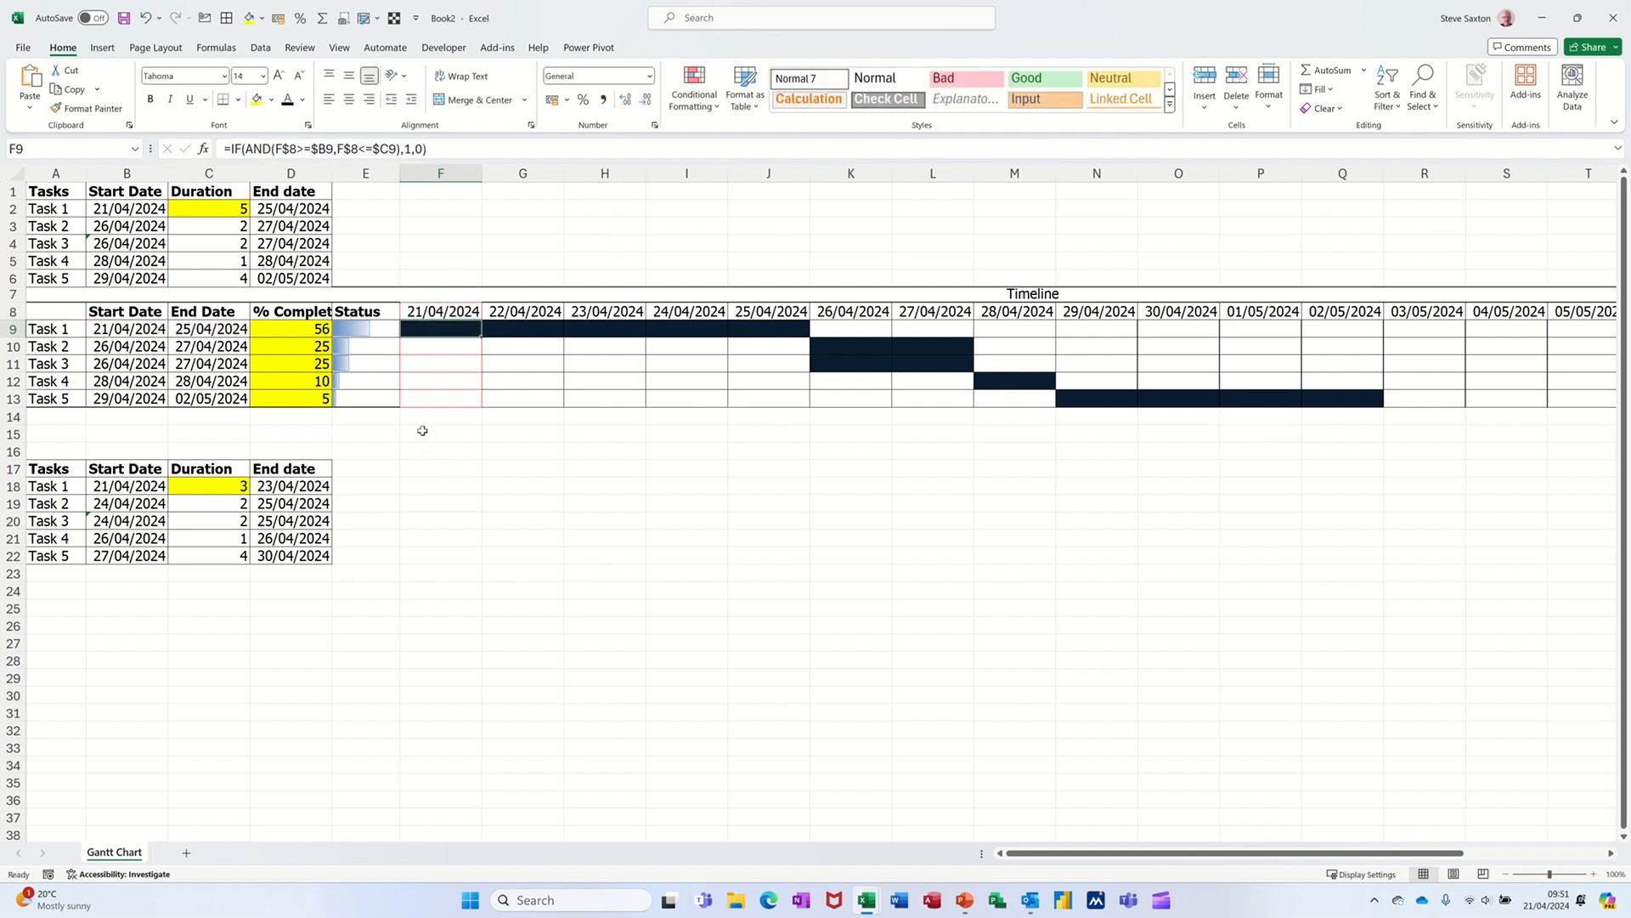
pyautogui.click(422, 431)
pyautogui.hotkey('ctrl', 'v')
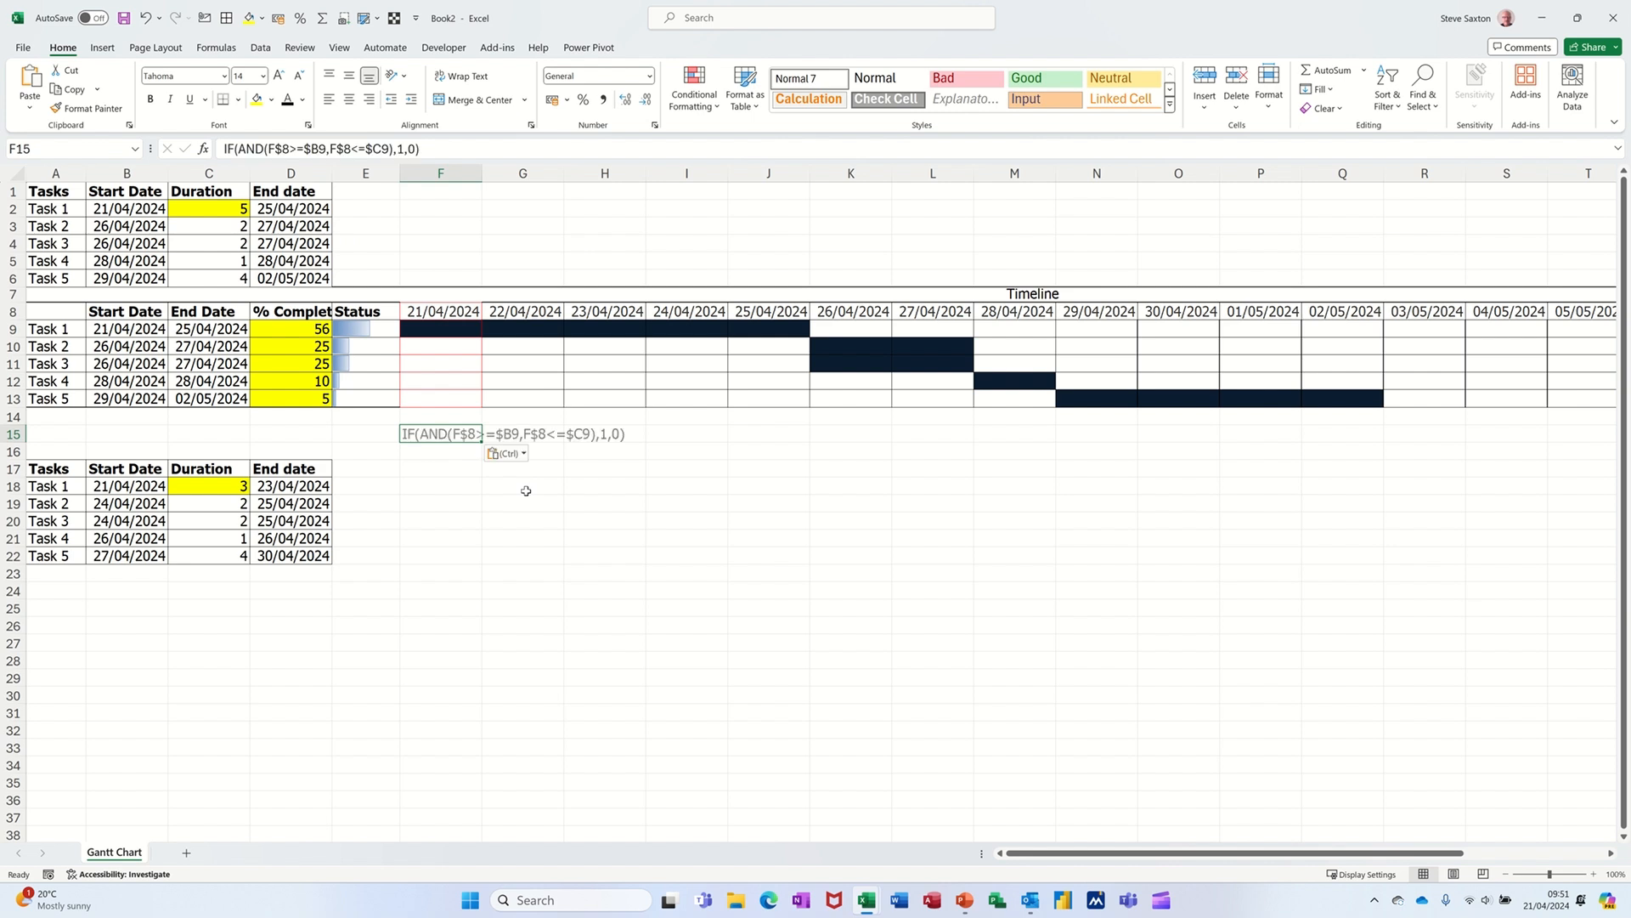
pyautogui.click(438, 462)
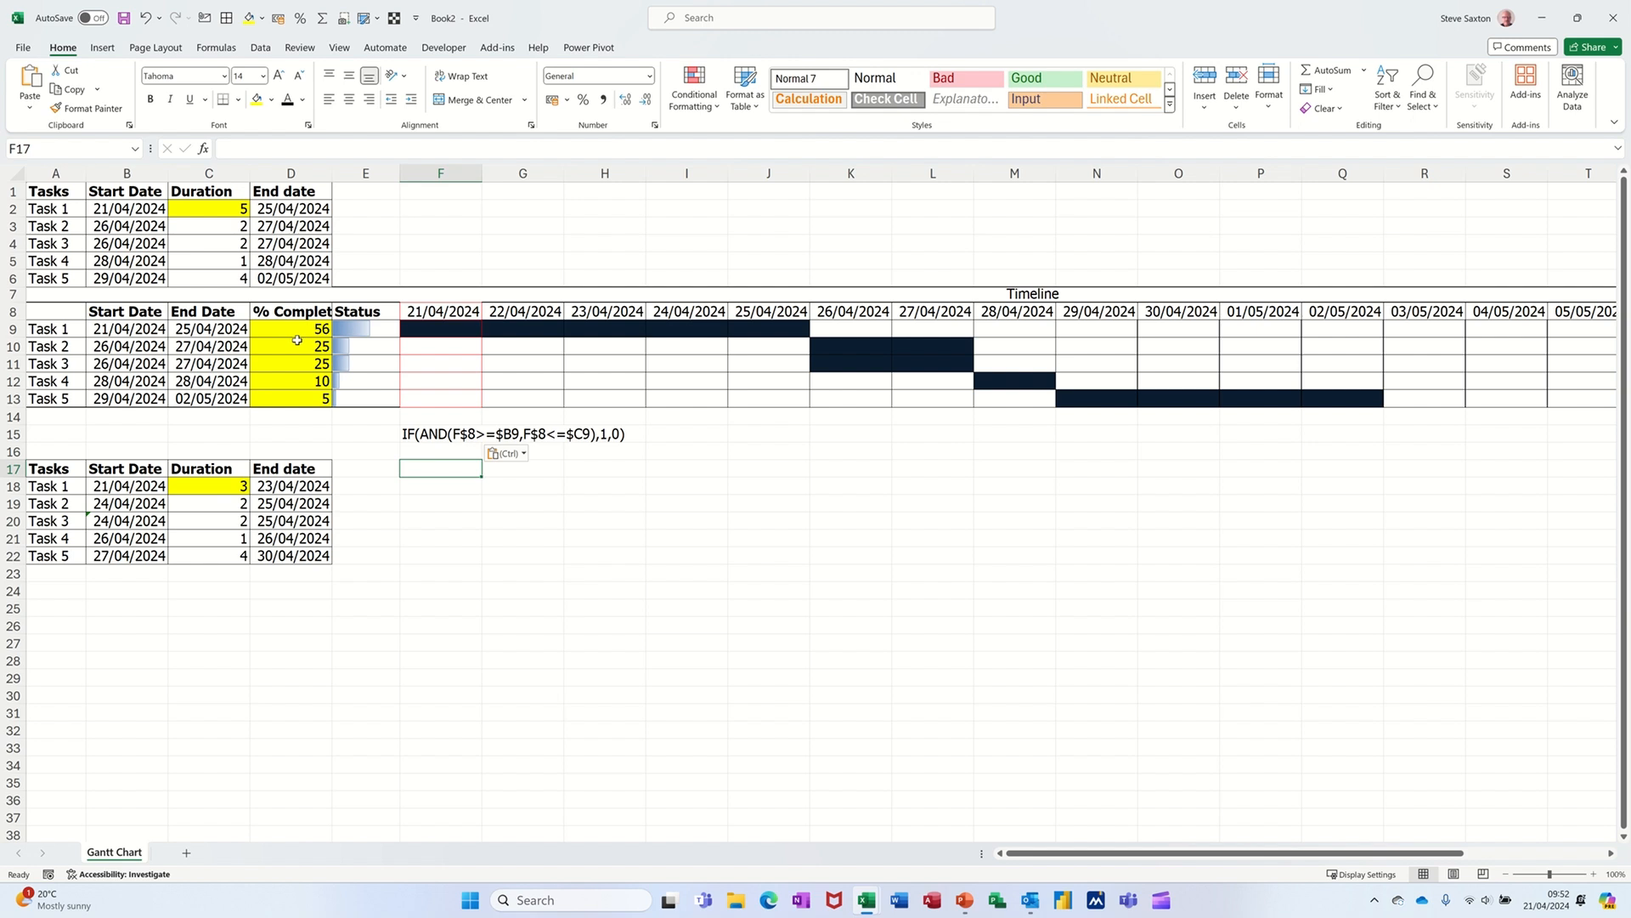
# - Examine the Status column's formula and the data bar conditional formatting rule applied to E9:E13, including its minimum, maximum and Show Bar Only settings
pyautogui.click(366, 329)
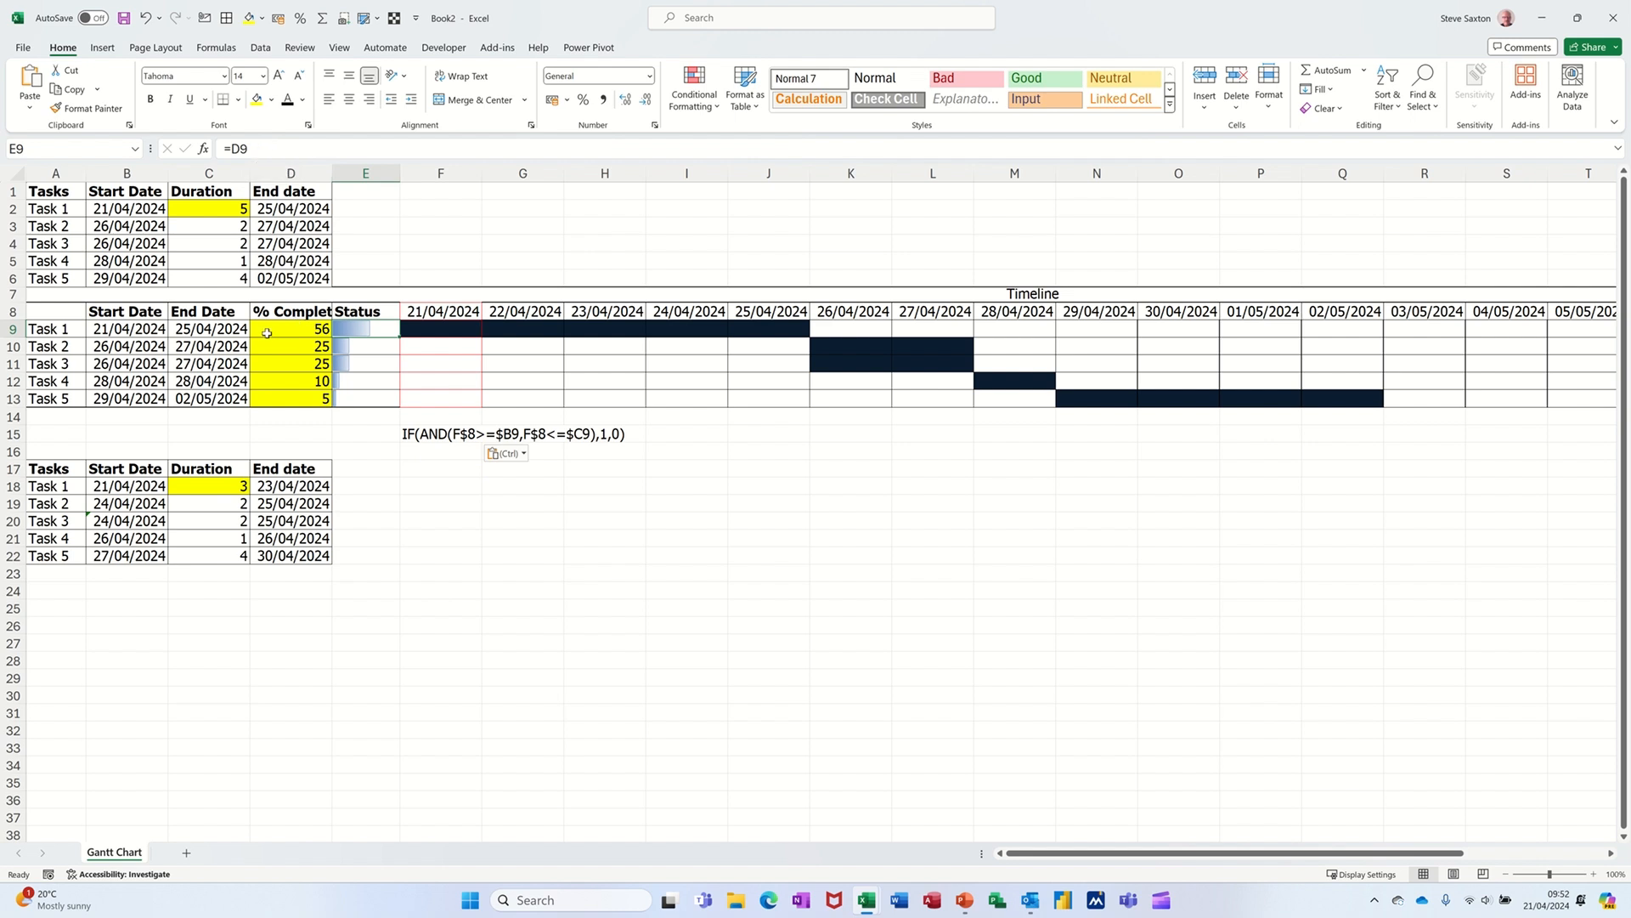
pyautogui.moveTo(366, 332); pyautogui.dragTo(358, 397)
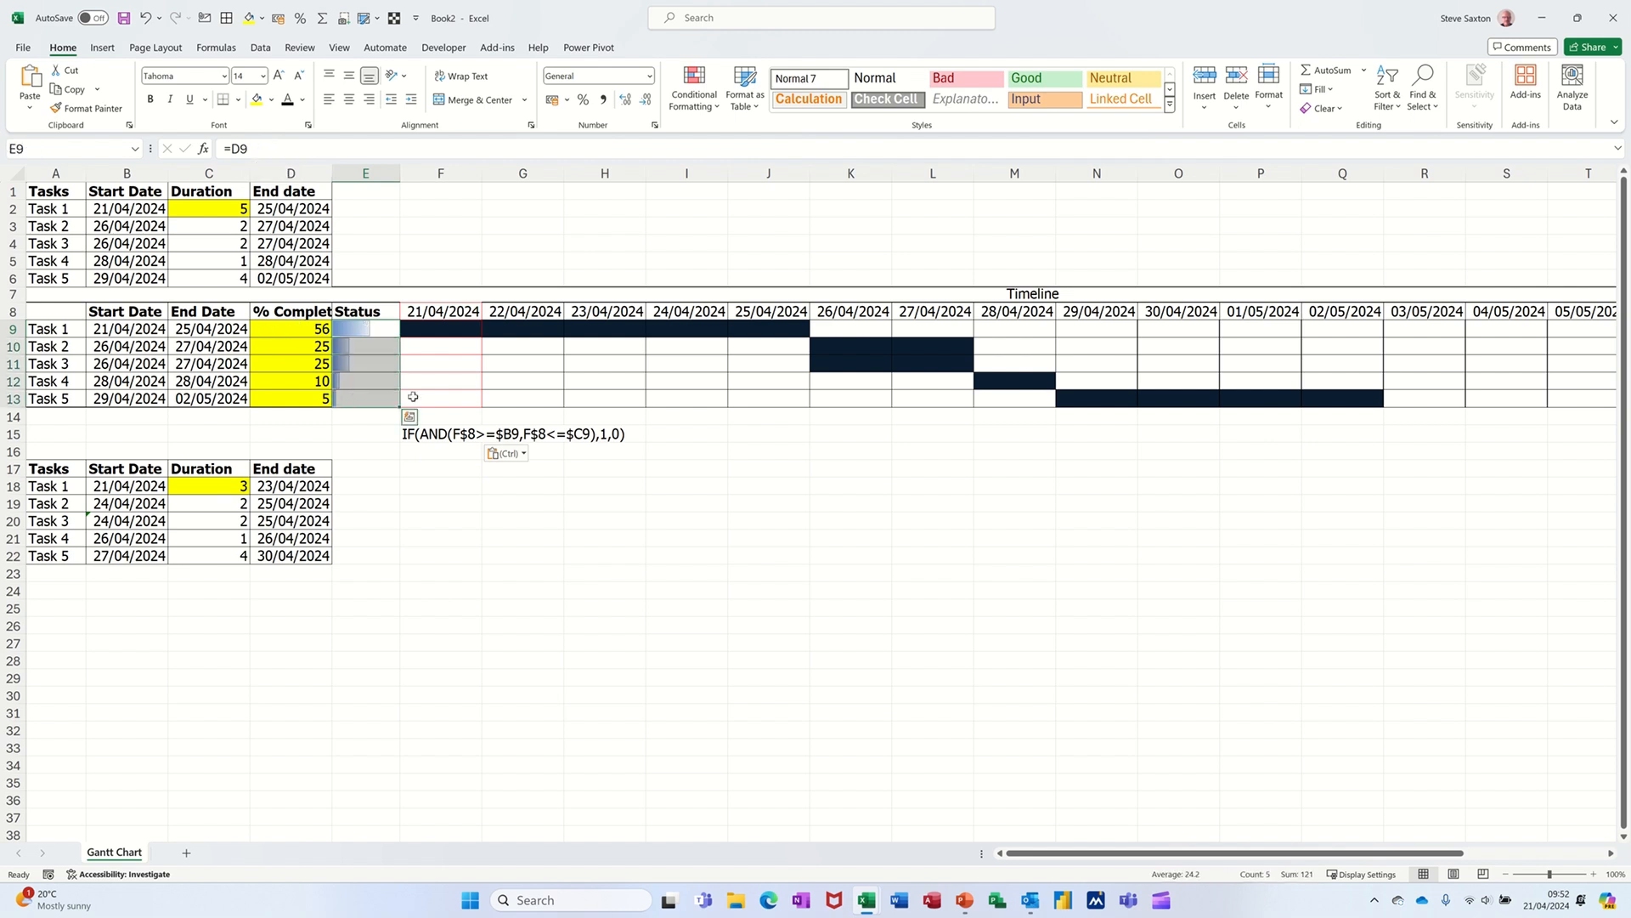
pyautogui.click(688, 95)
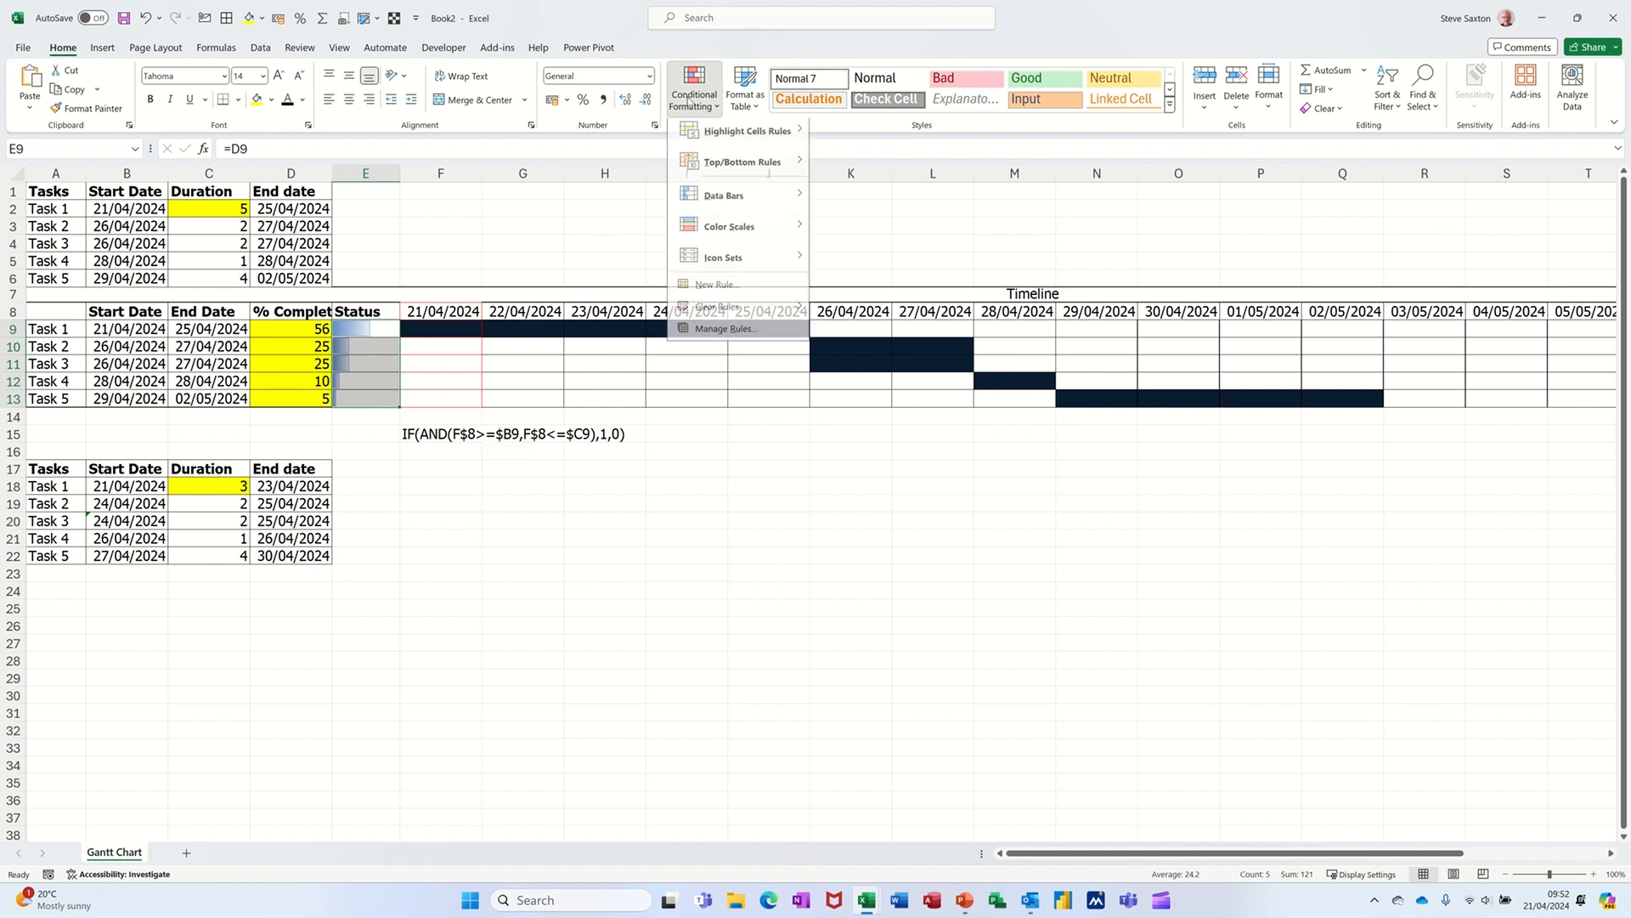
pyautogui.click(707, 337)
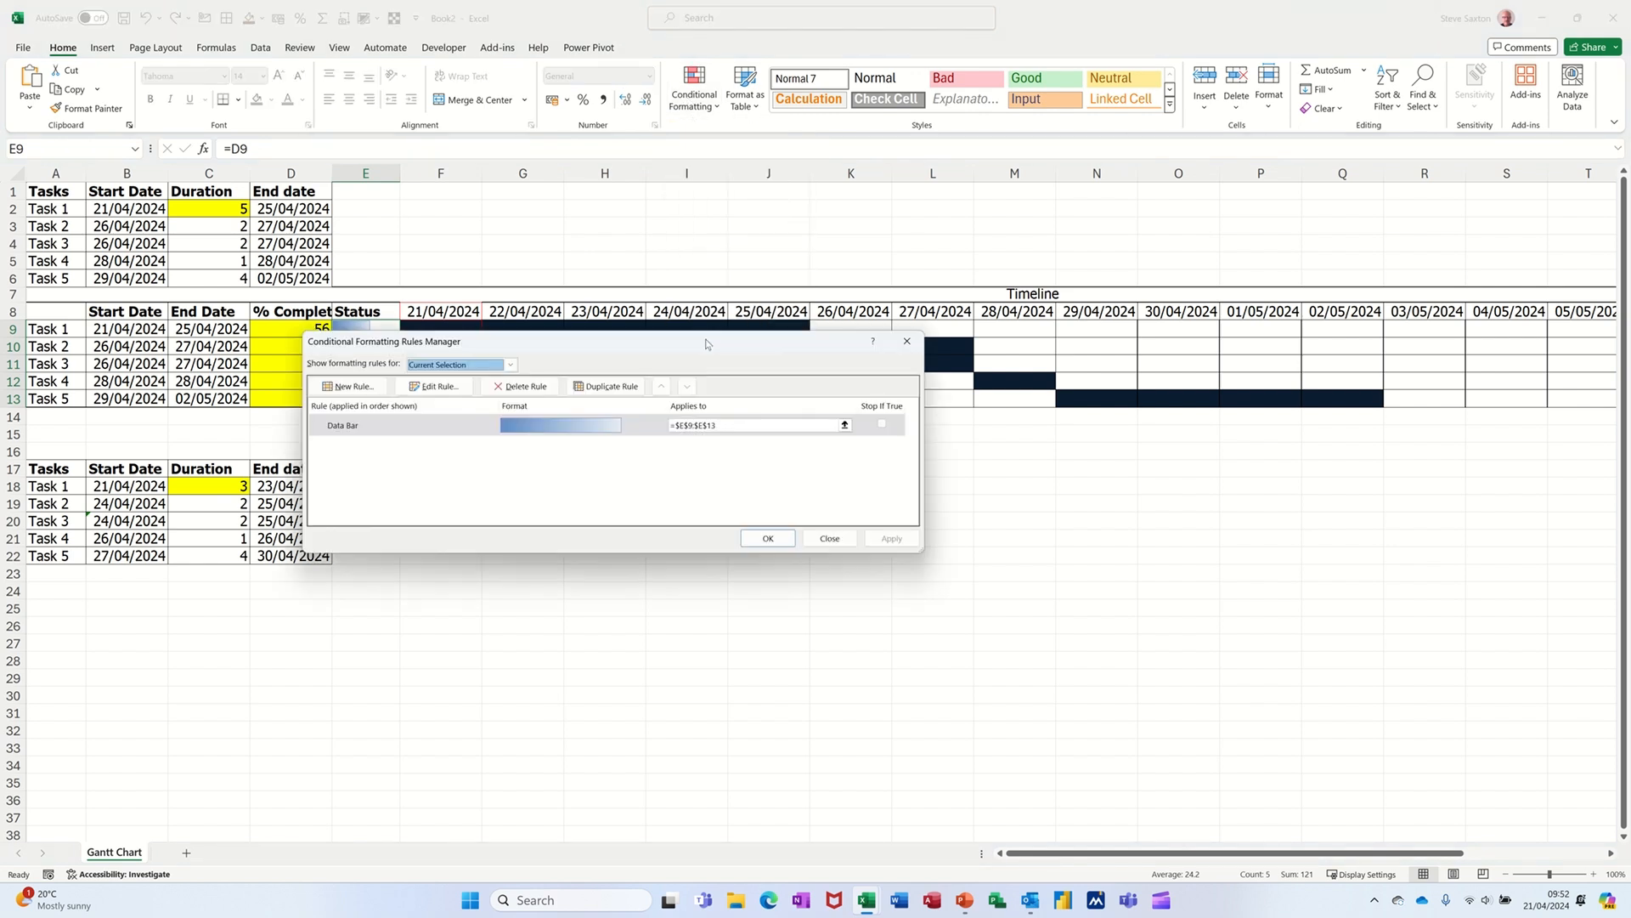
pyautogui.click(436, 387)
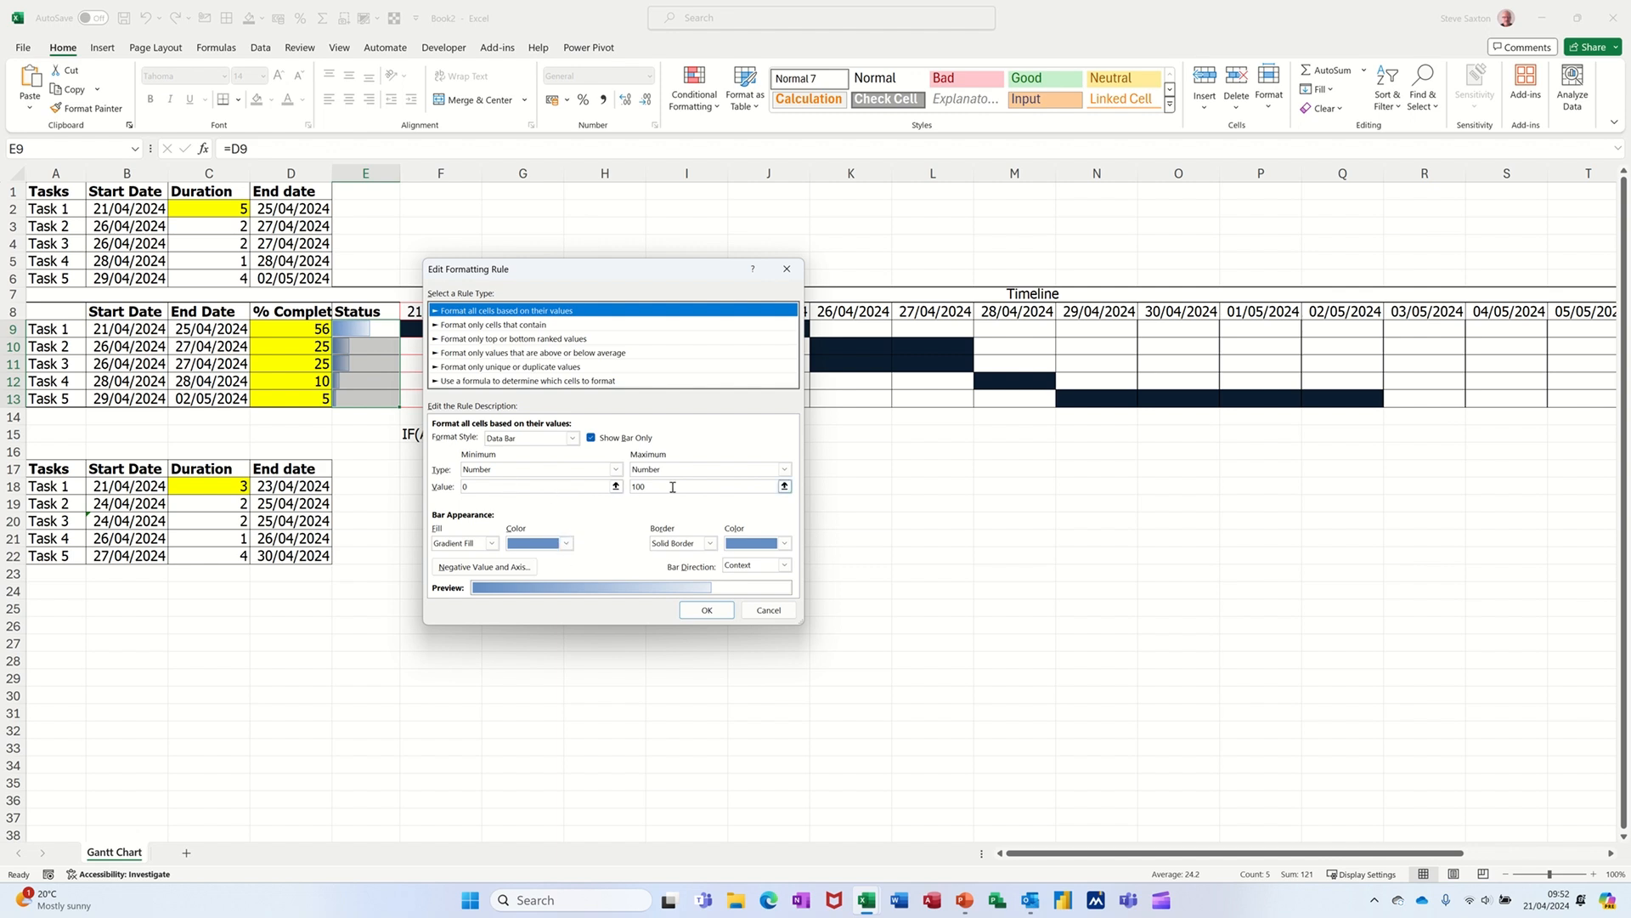
pyautogui.click(706, 611)
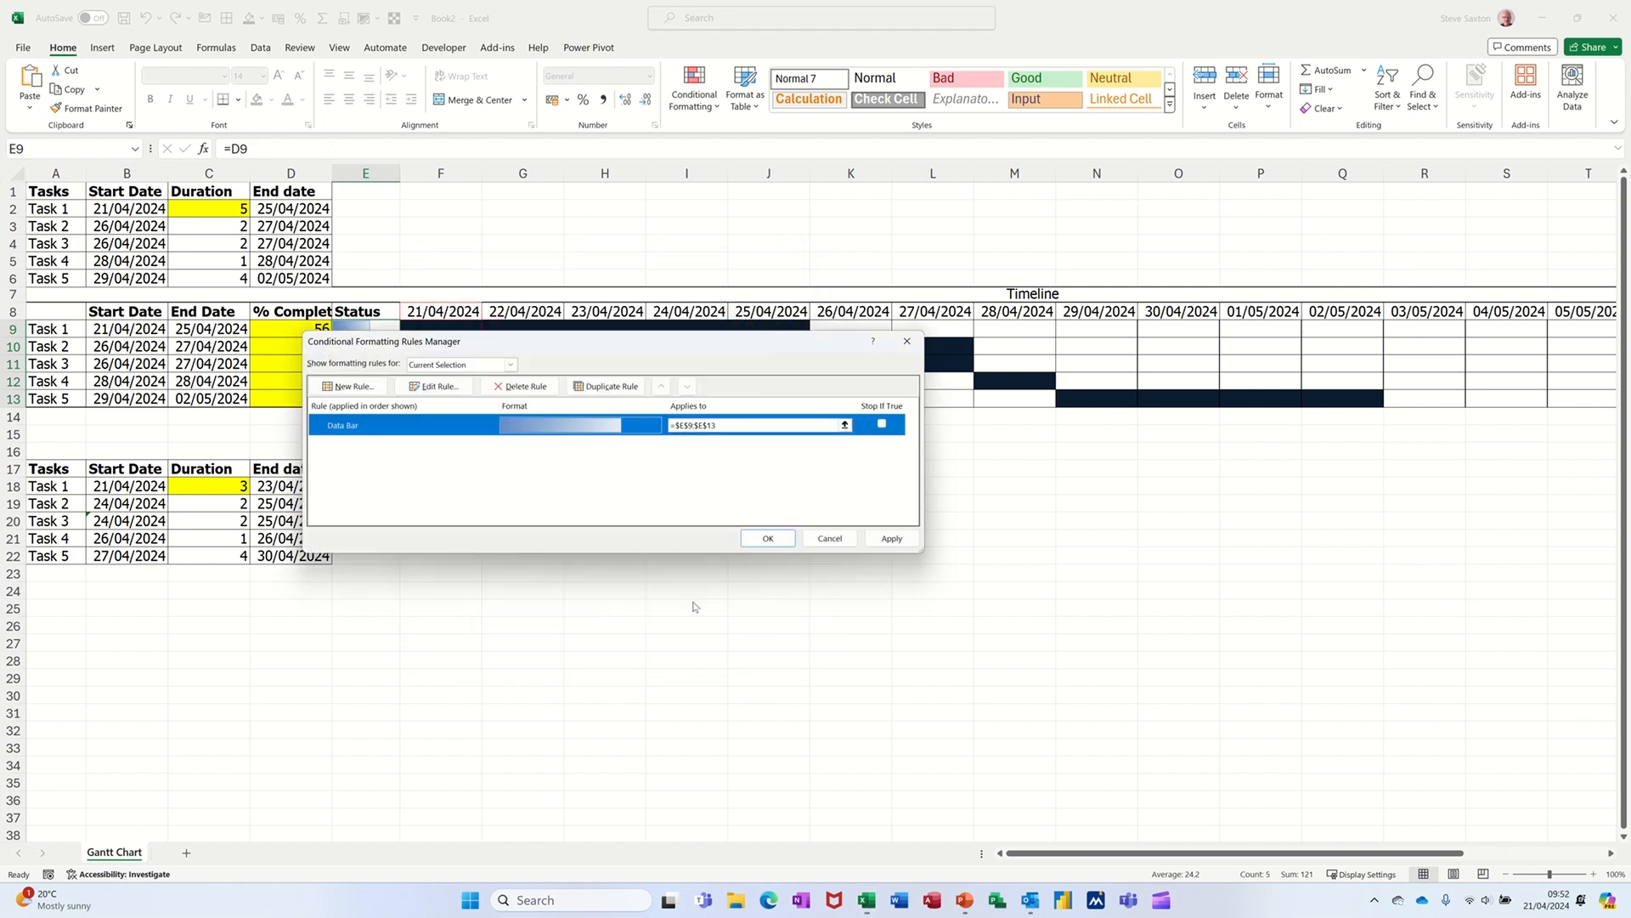
pyautogui.click(765, 538)
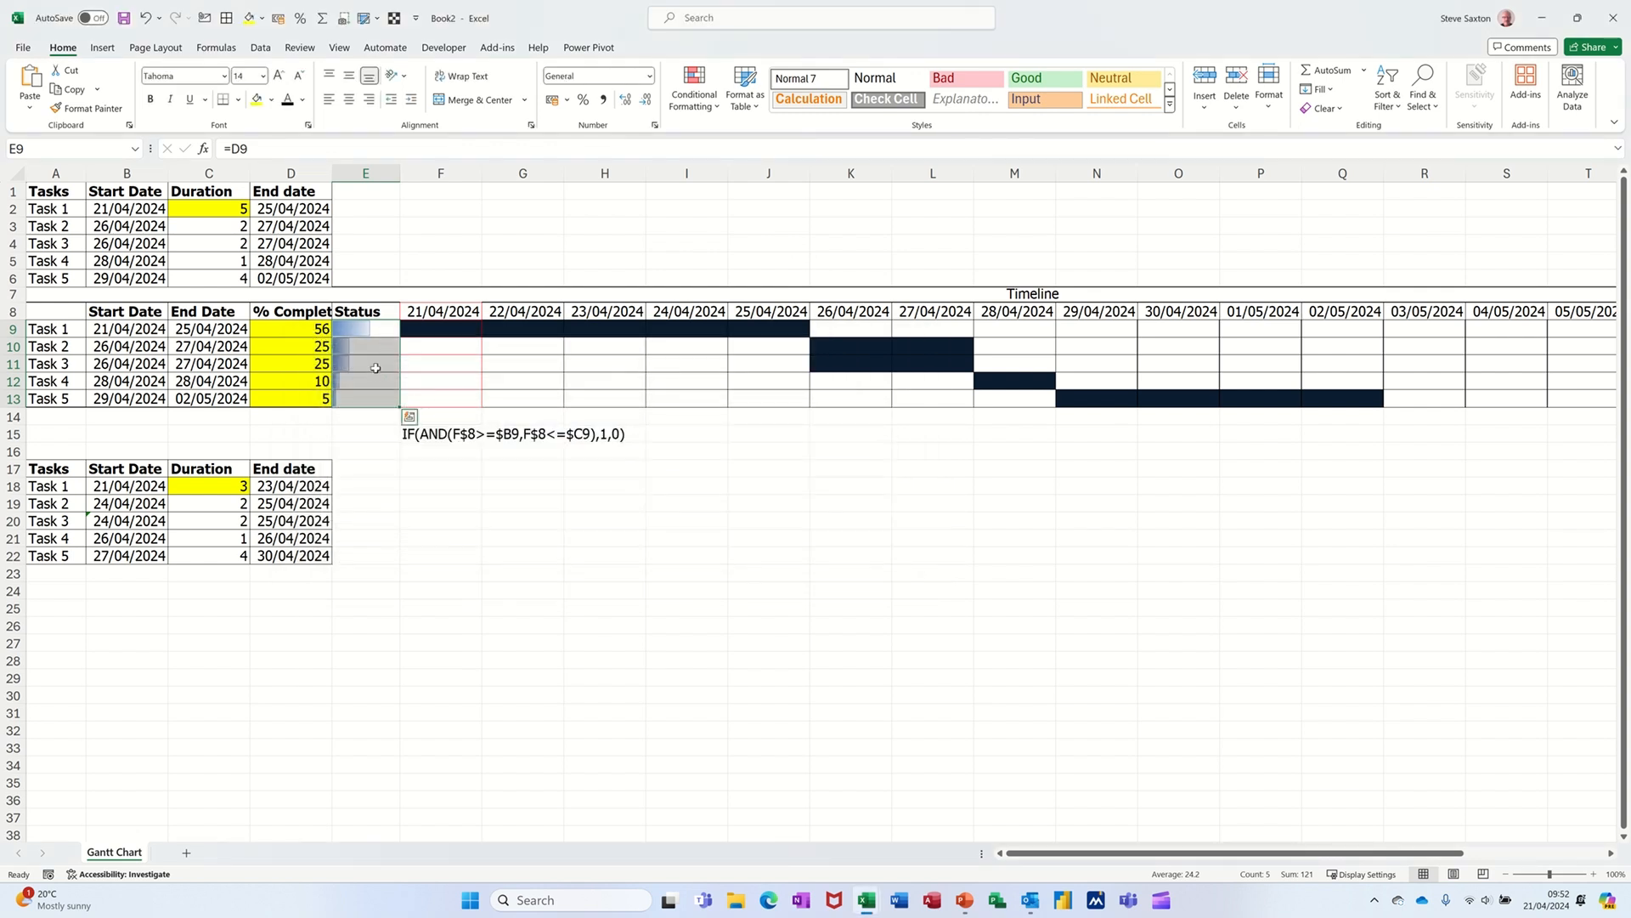
pyautogui.click(368, 491)
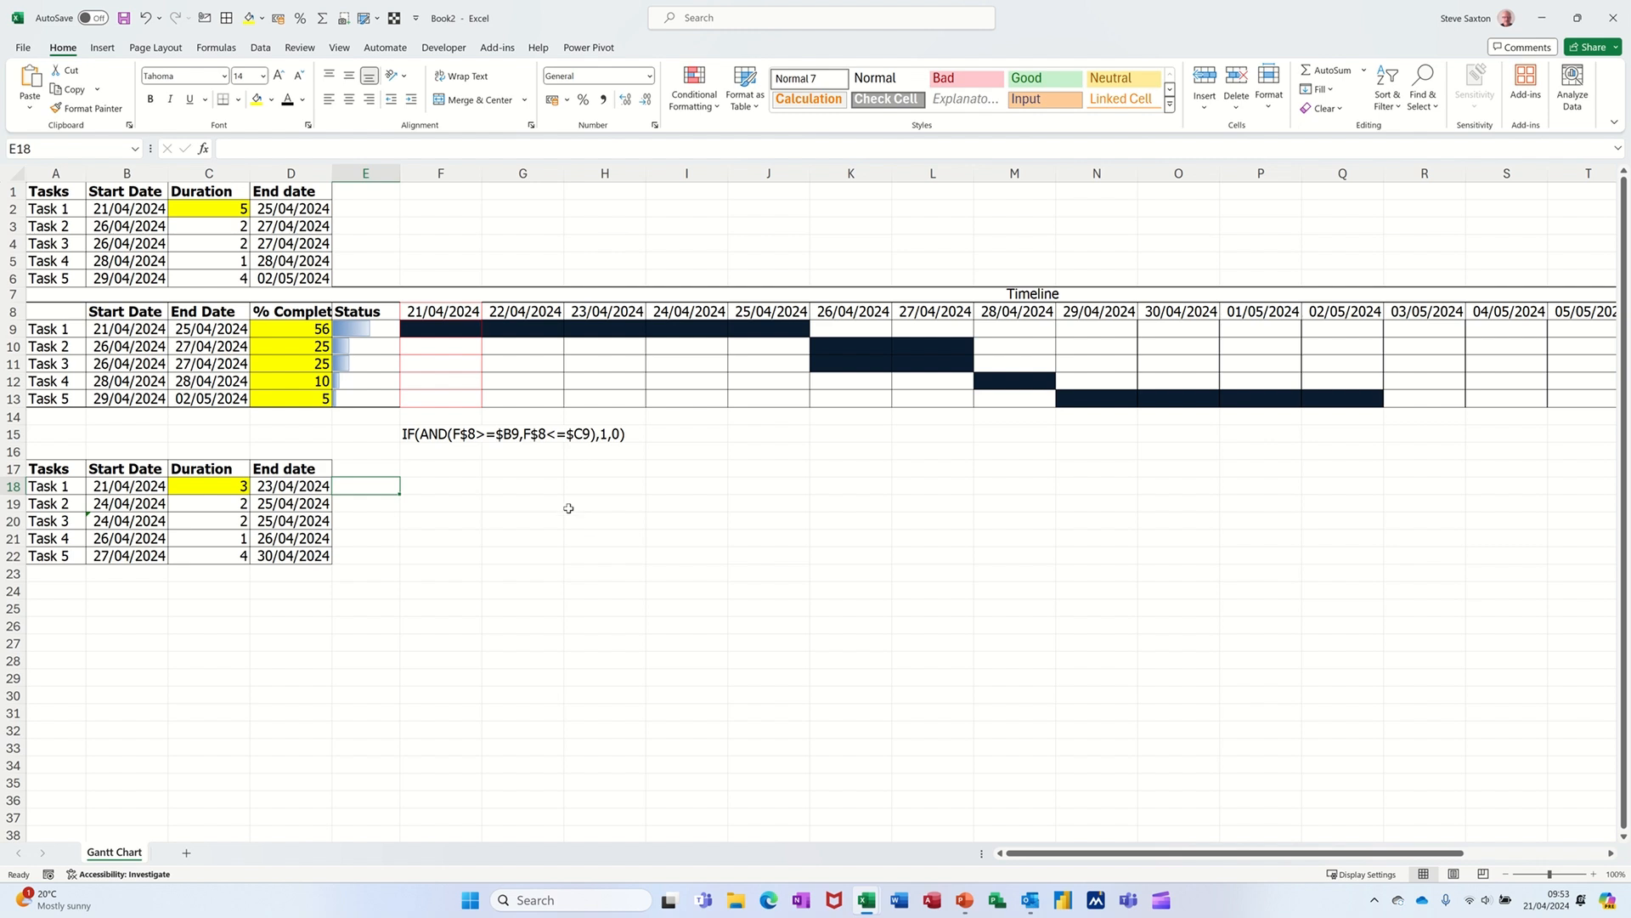
# - Enter the test value 1 in both F18 and G18
pyautogui.click(425, 487)
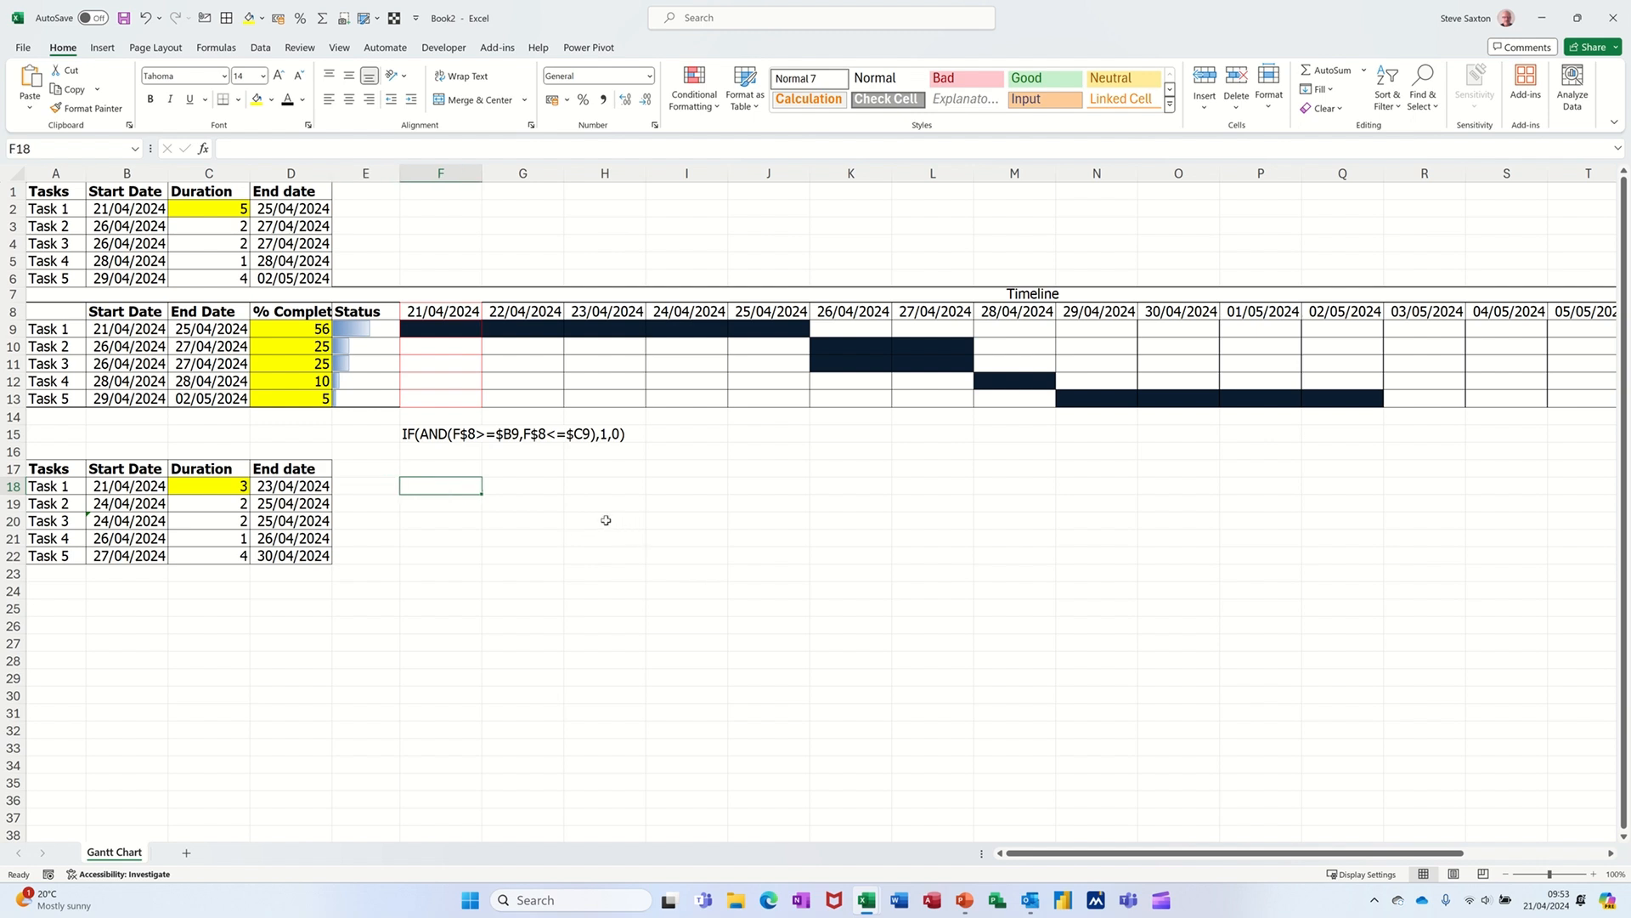
pyautogui.write('1')
pyautogui.click(540, 486)
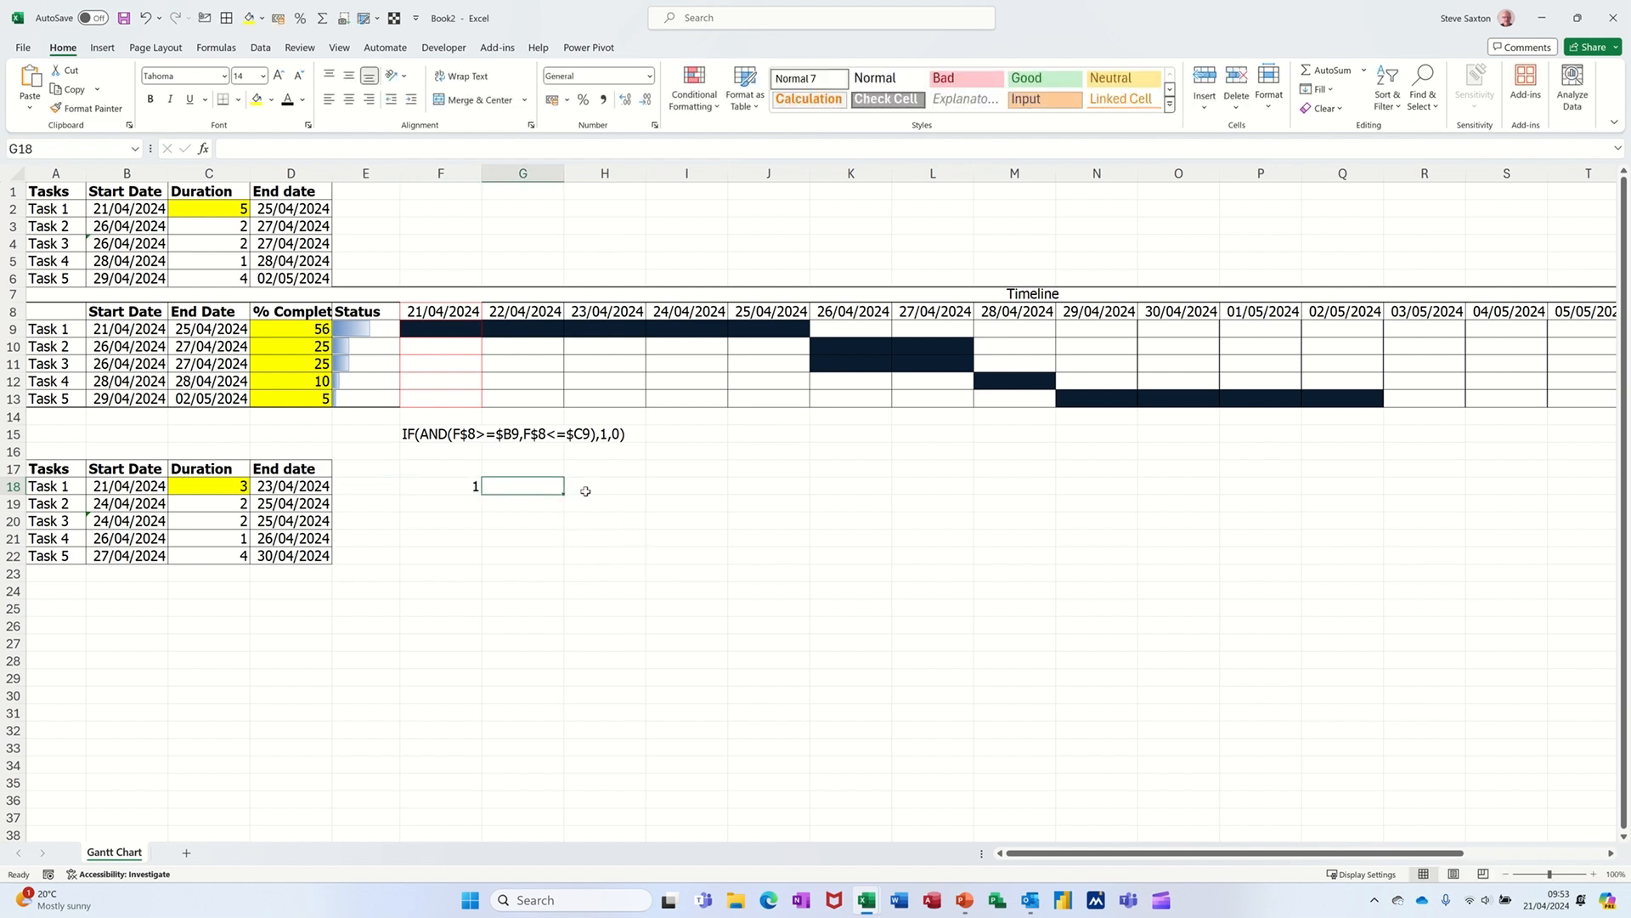
pyautogui.write('1')
# - Enter the formula =AND(F18=1,G18=1) in cell H18
pyautogui.click(605, 485)
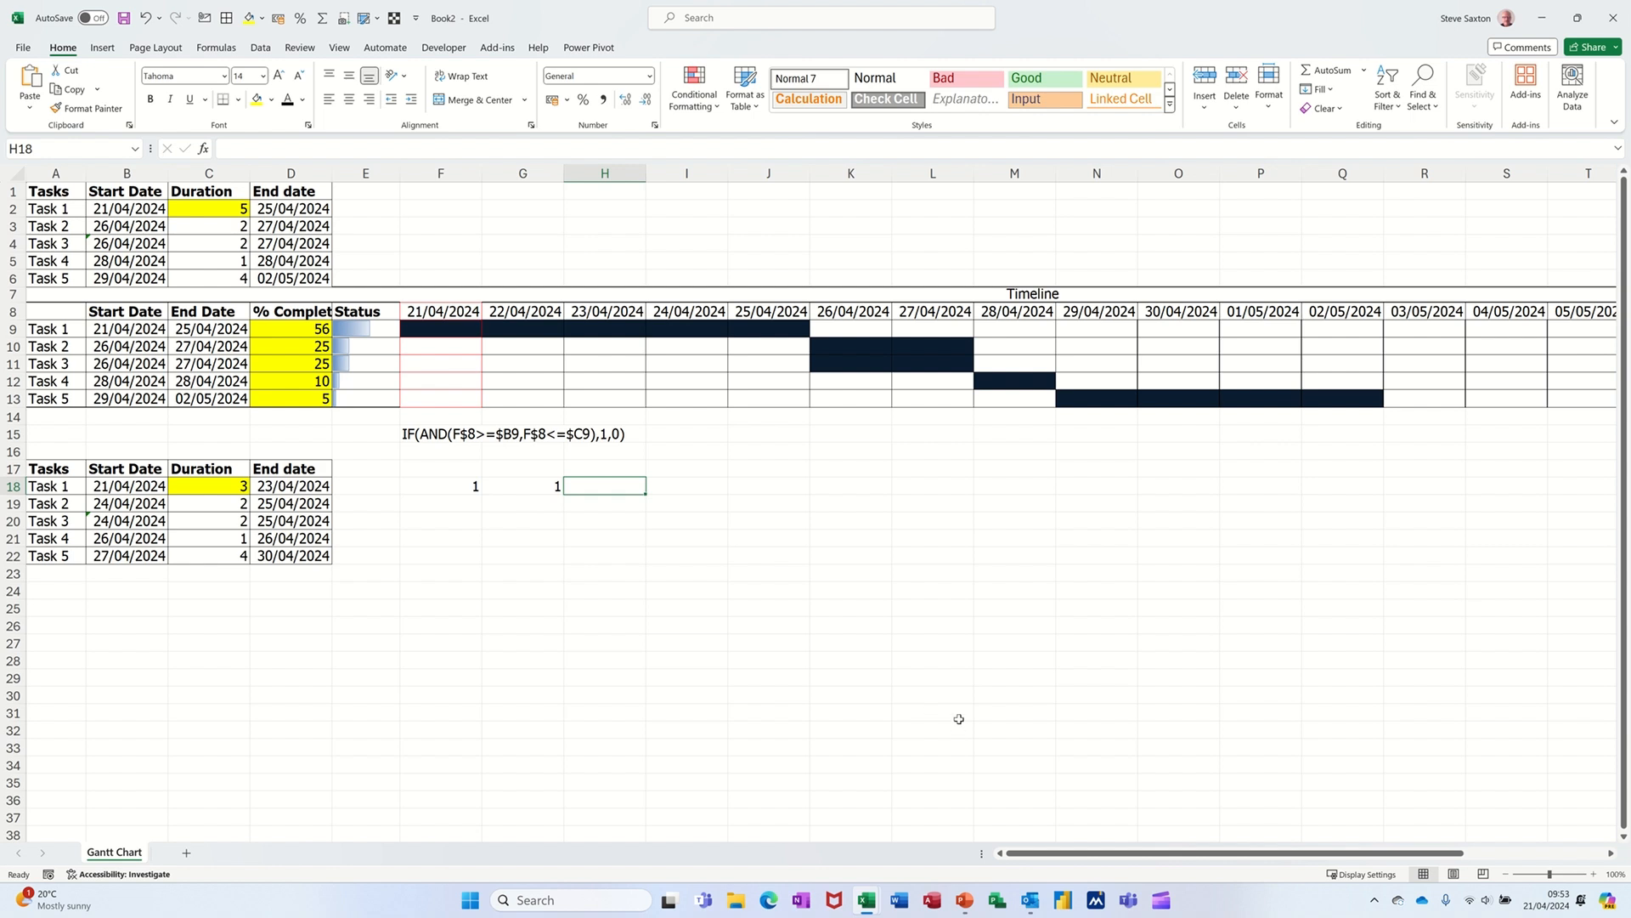
pyautogui.write('=and')
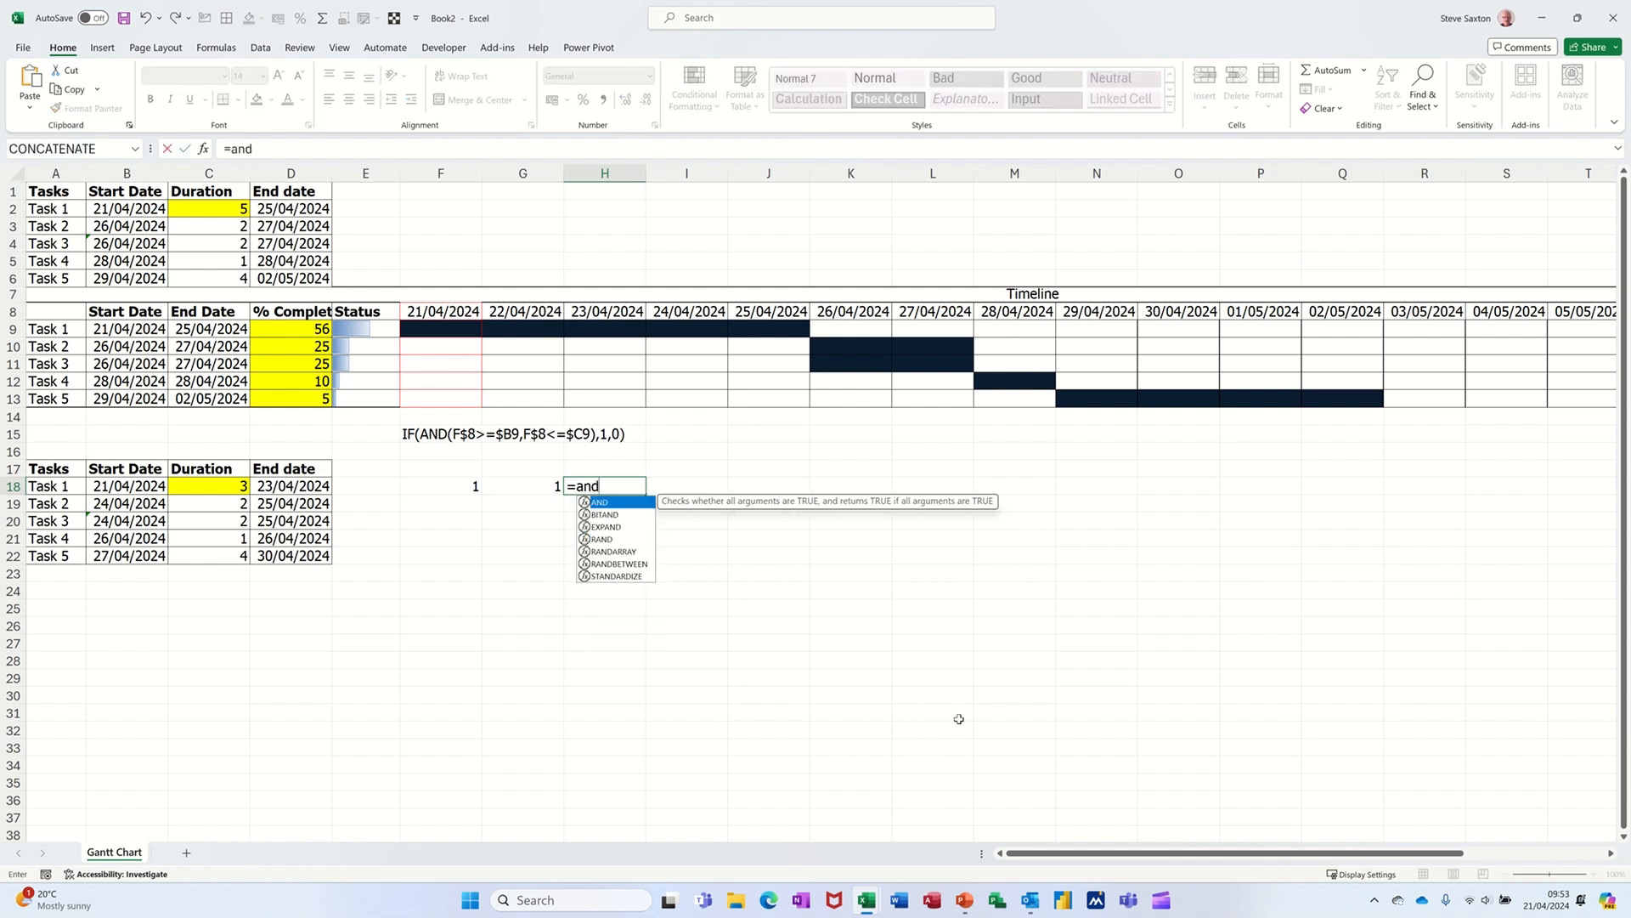
pyautogui.press('Tab')
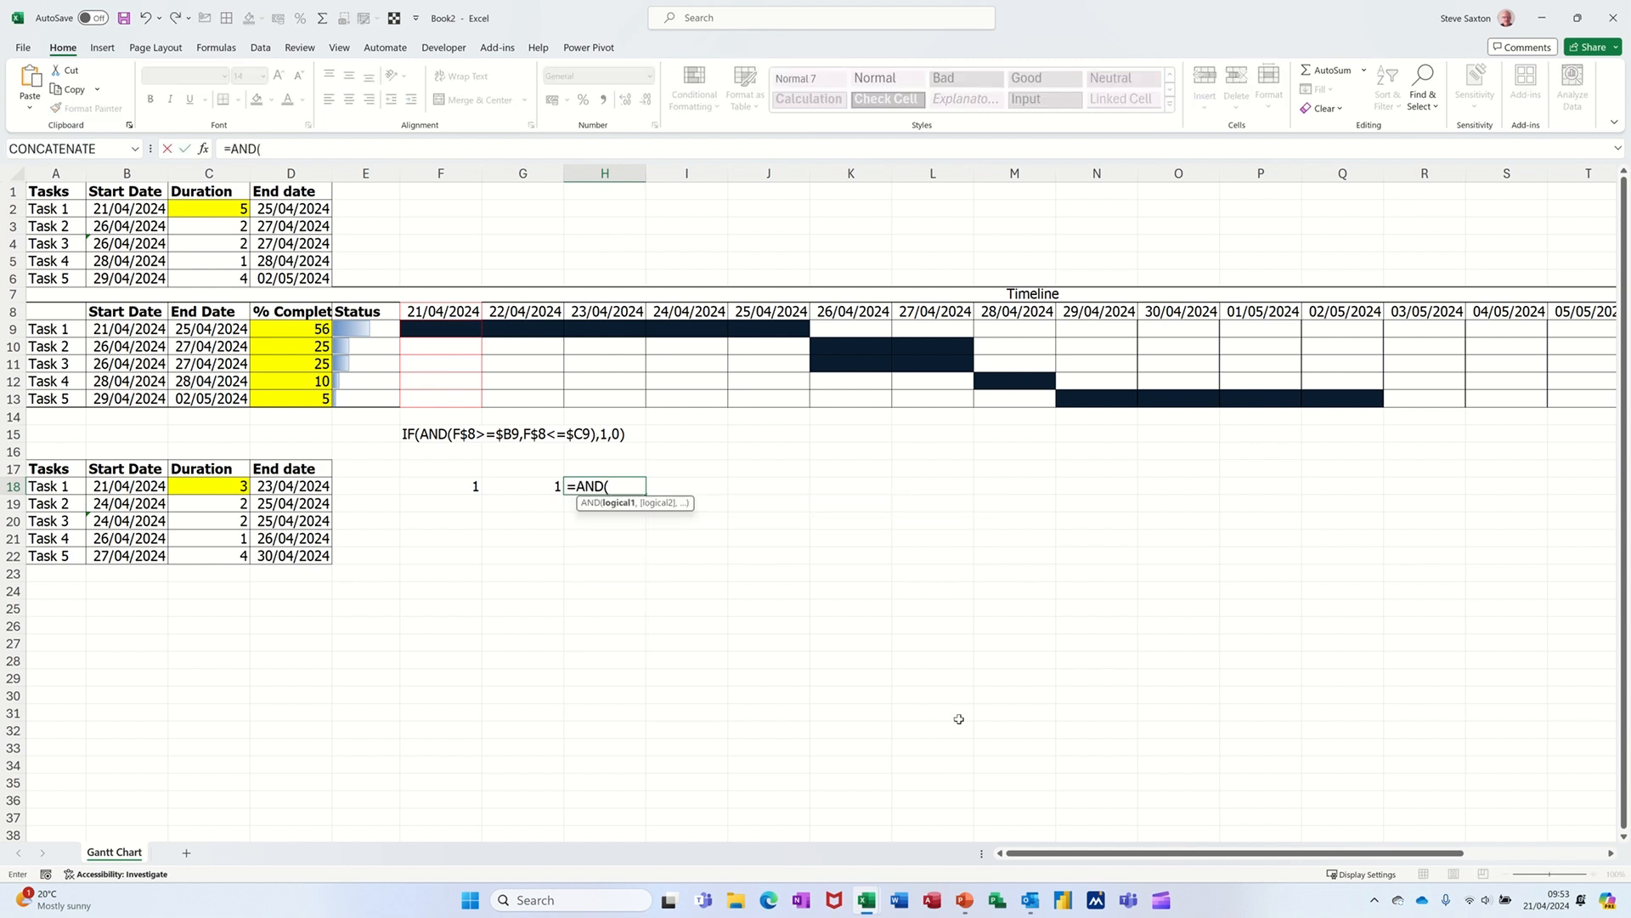
pyautogui.click(457, 488)
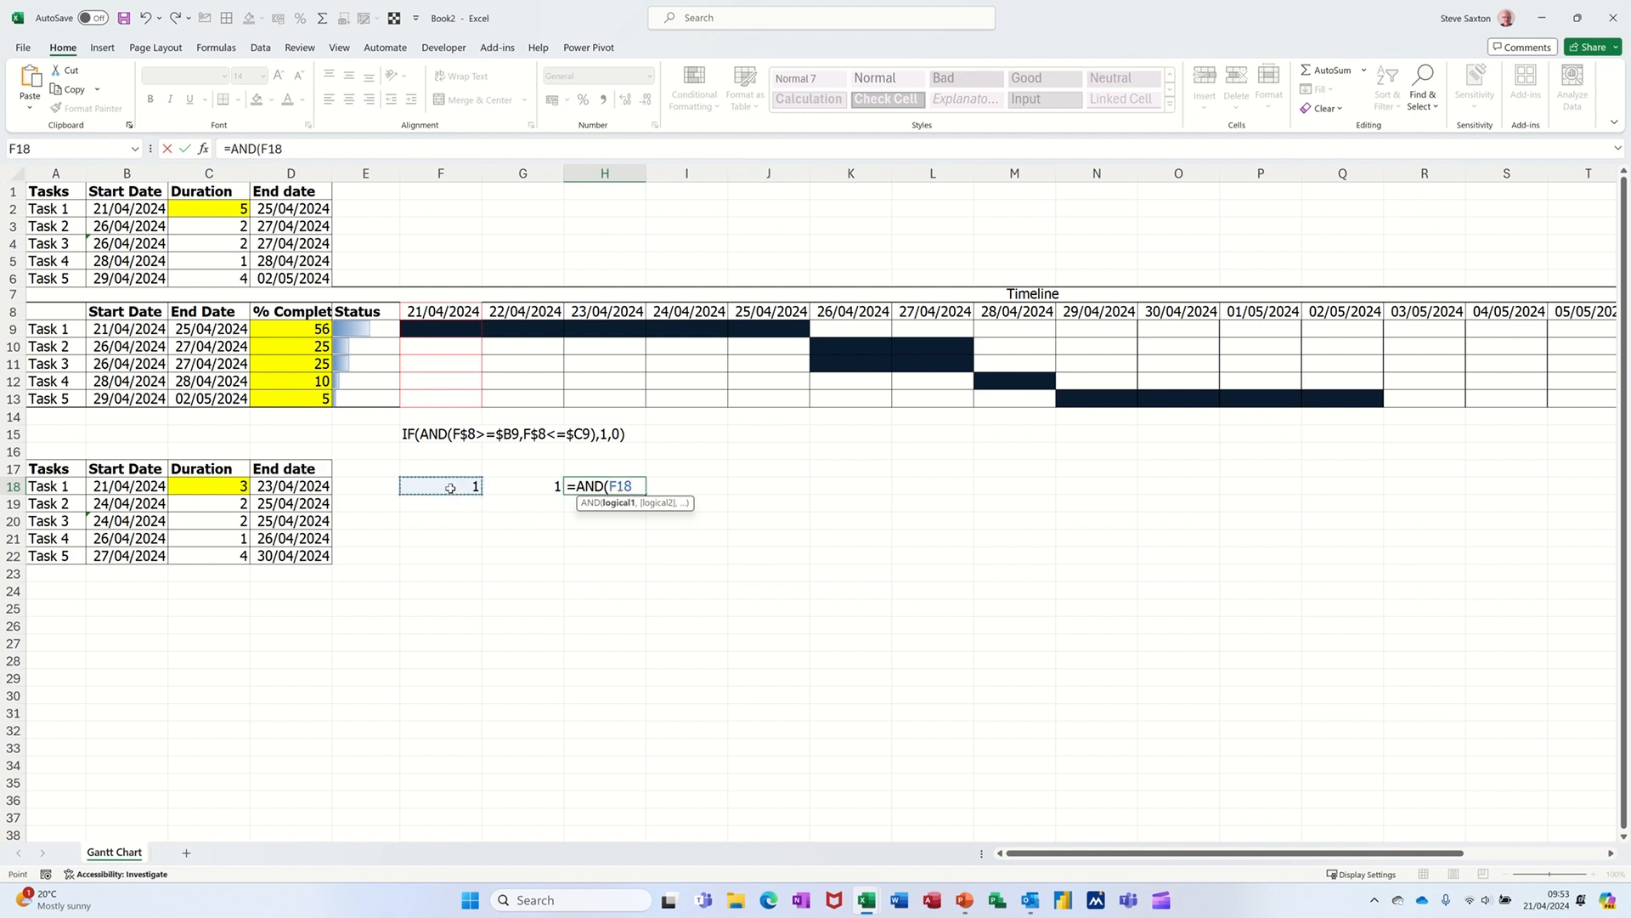
pyautogui.write('=1,')
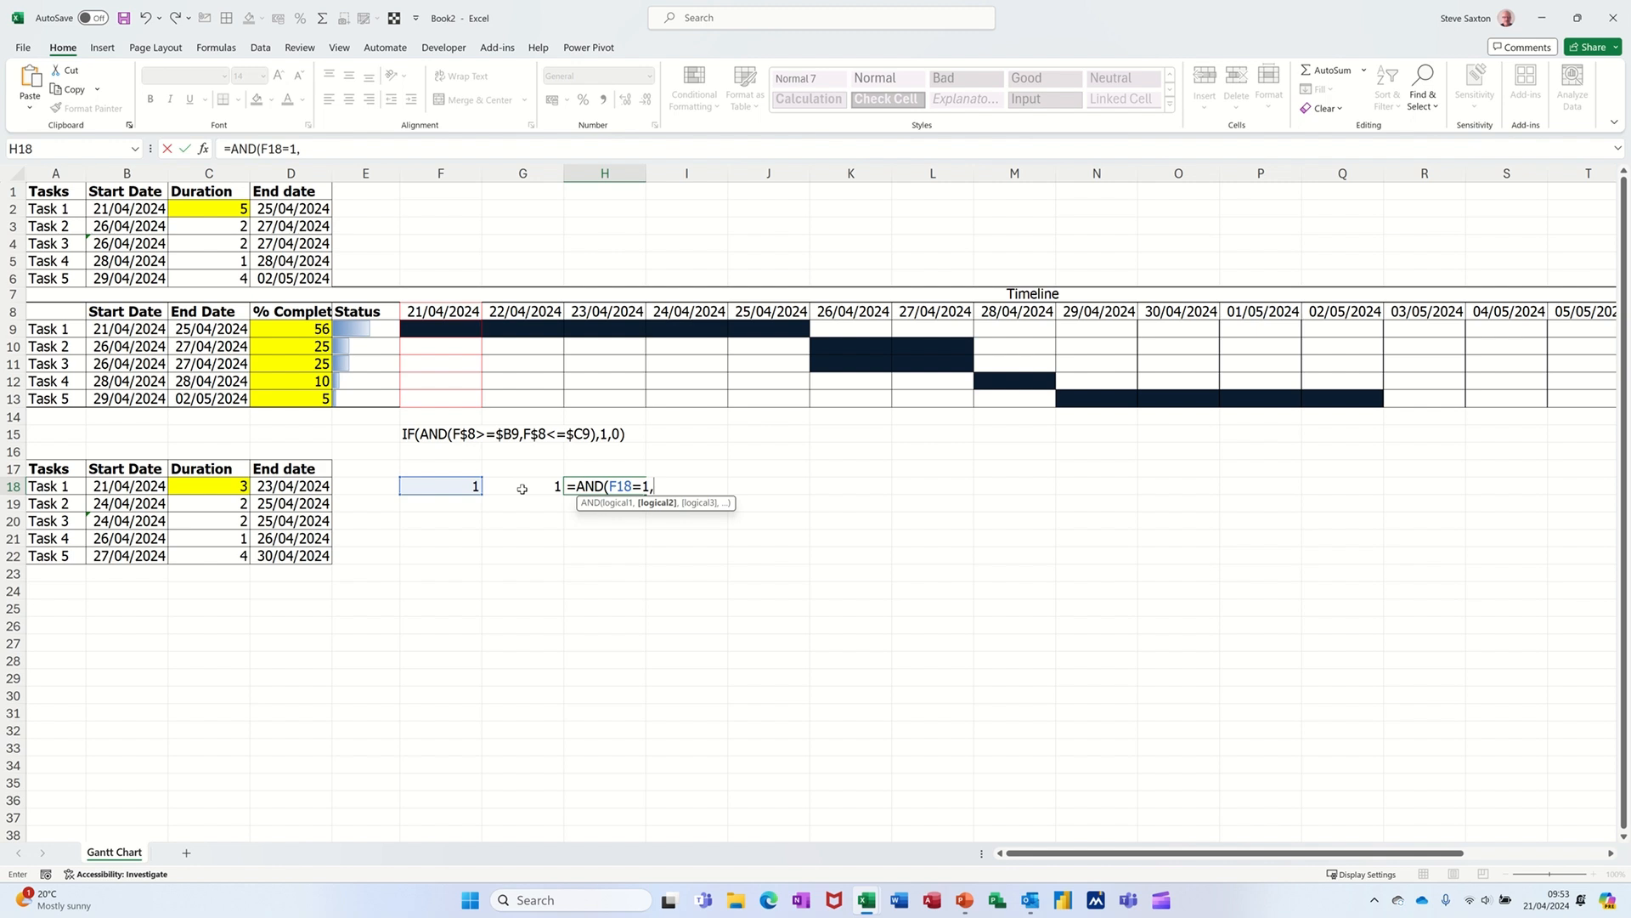
pyautogui.click(522, 488)
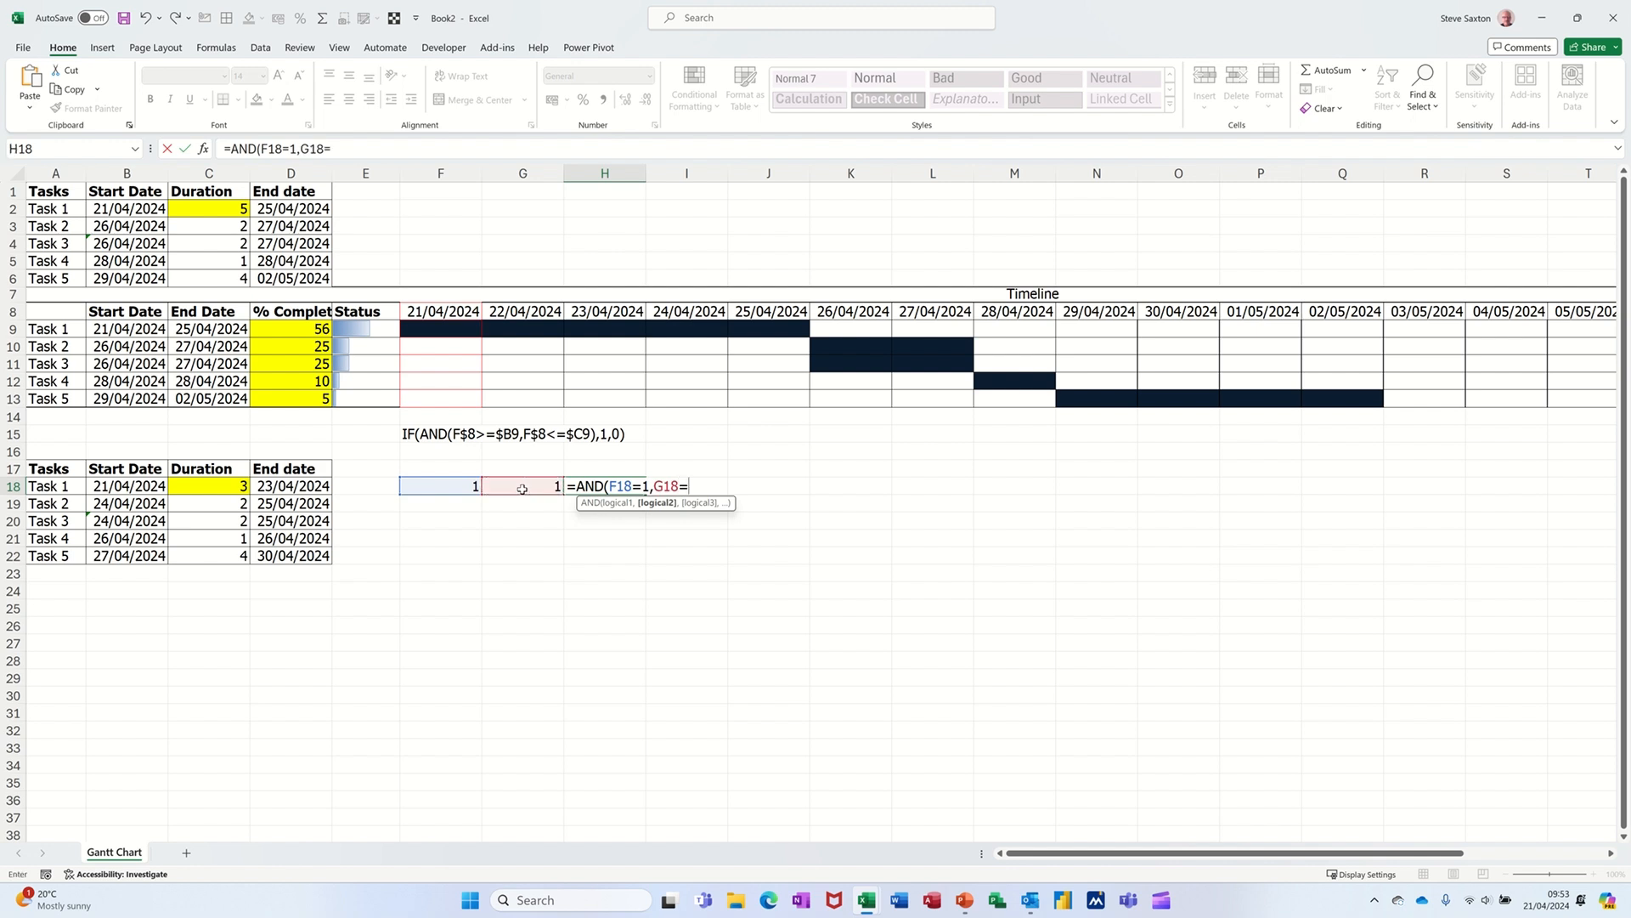
pyautogui.write('=1)')
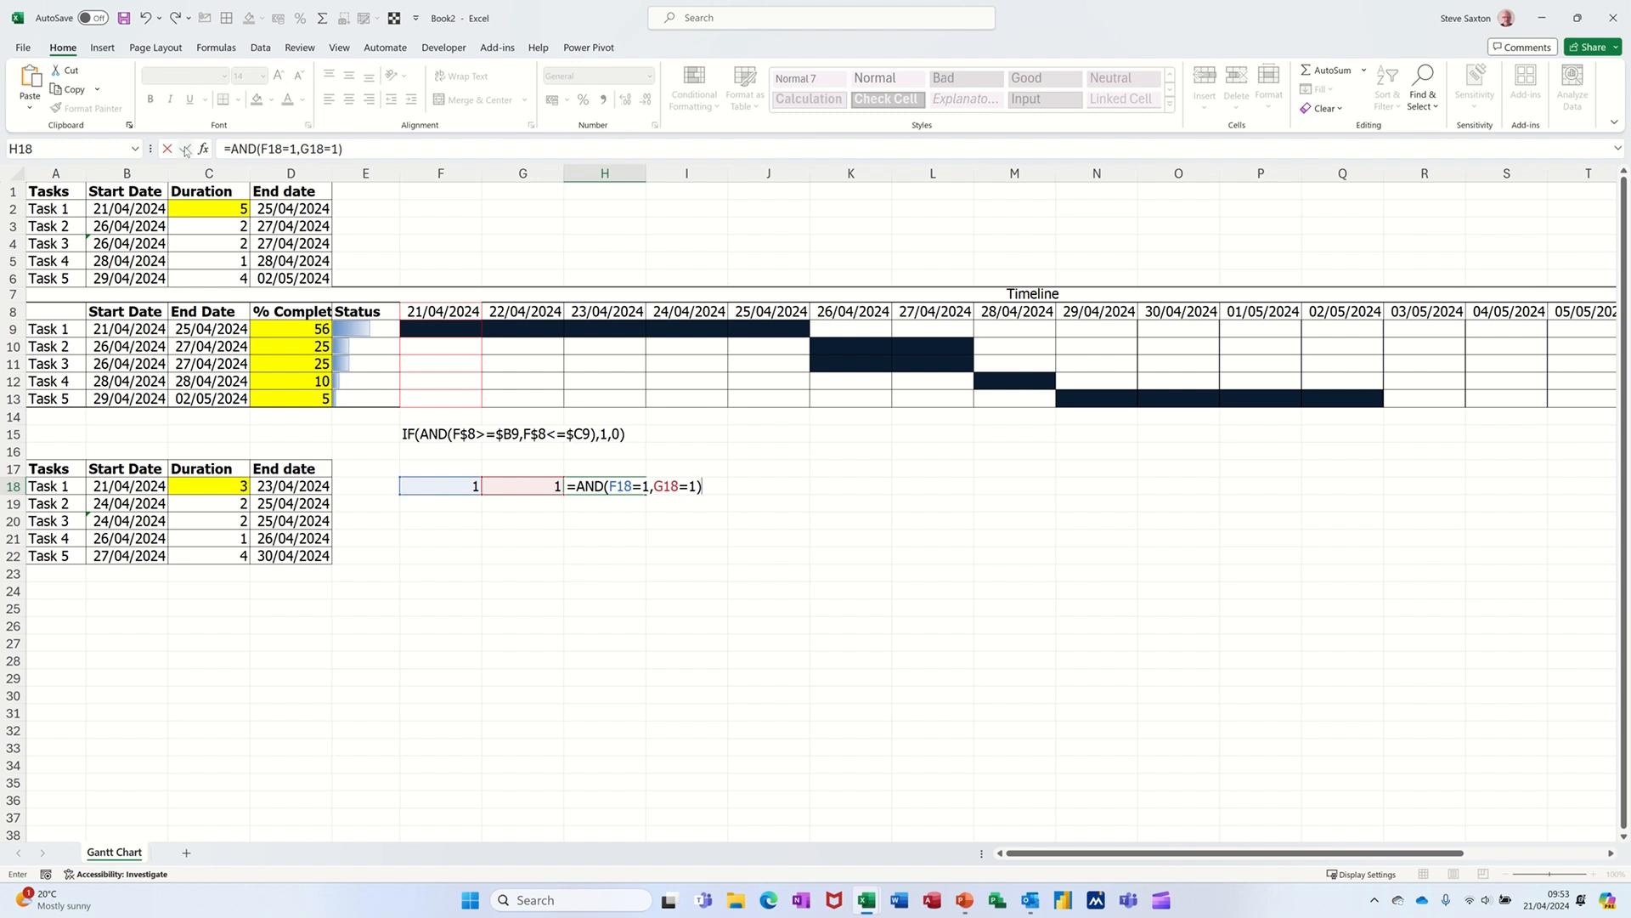
pyautogui.click(185, 150)
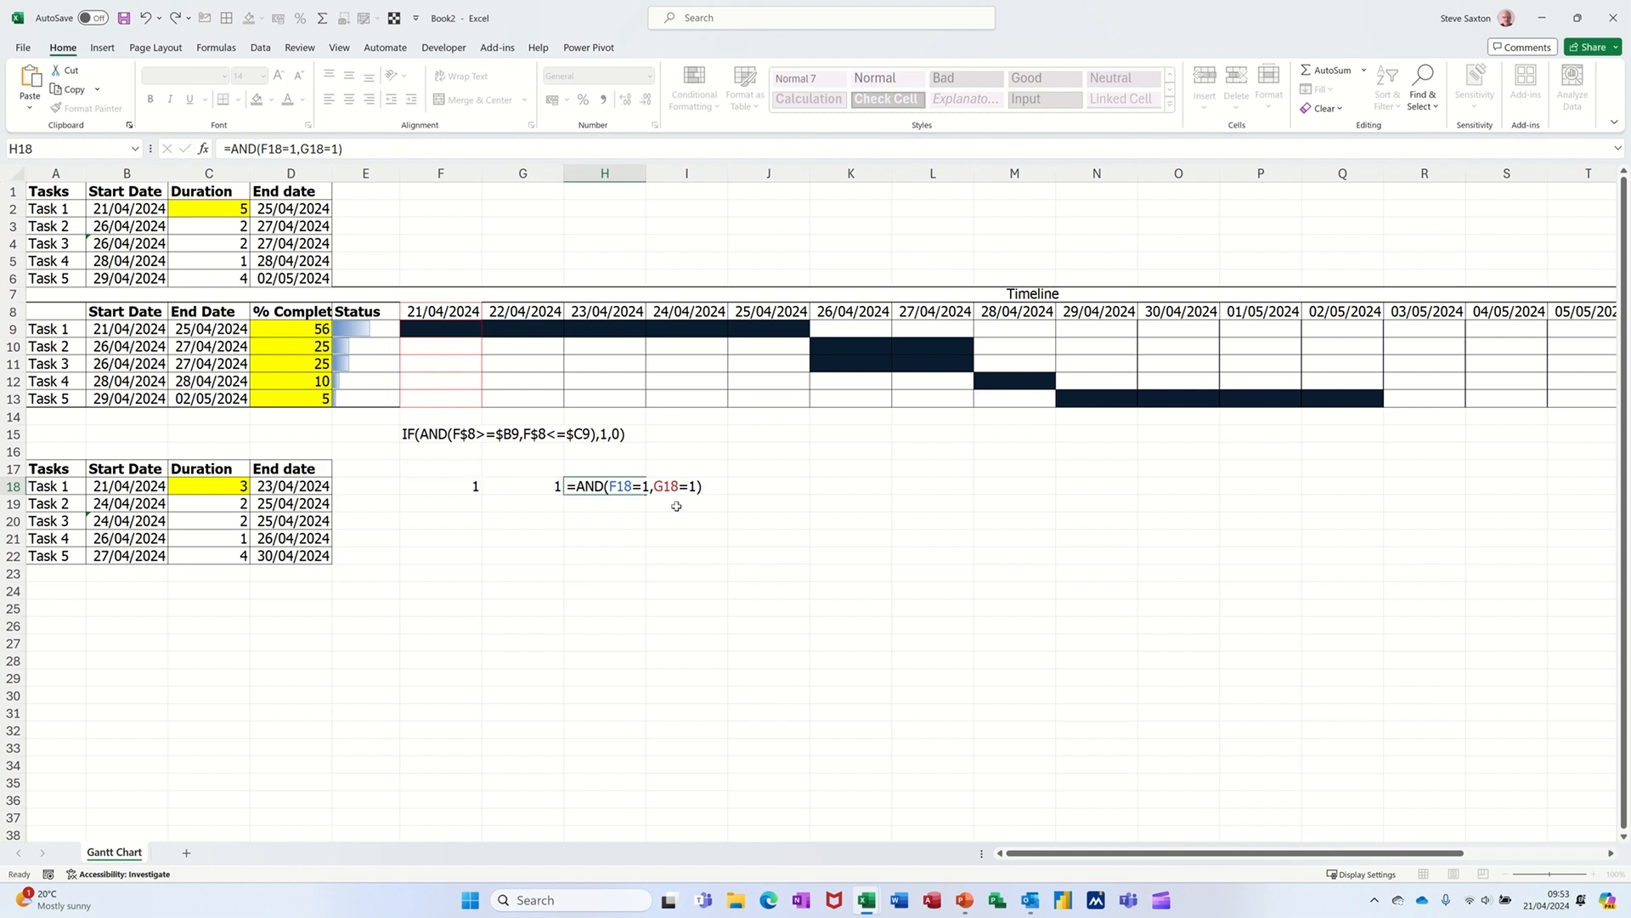
# - Change the test value in G18 to 0 and check the AND formula's result in H18
pyautogui.click(527, 488)
pyautogui.write('0')
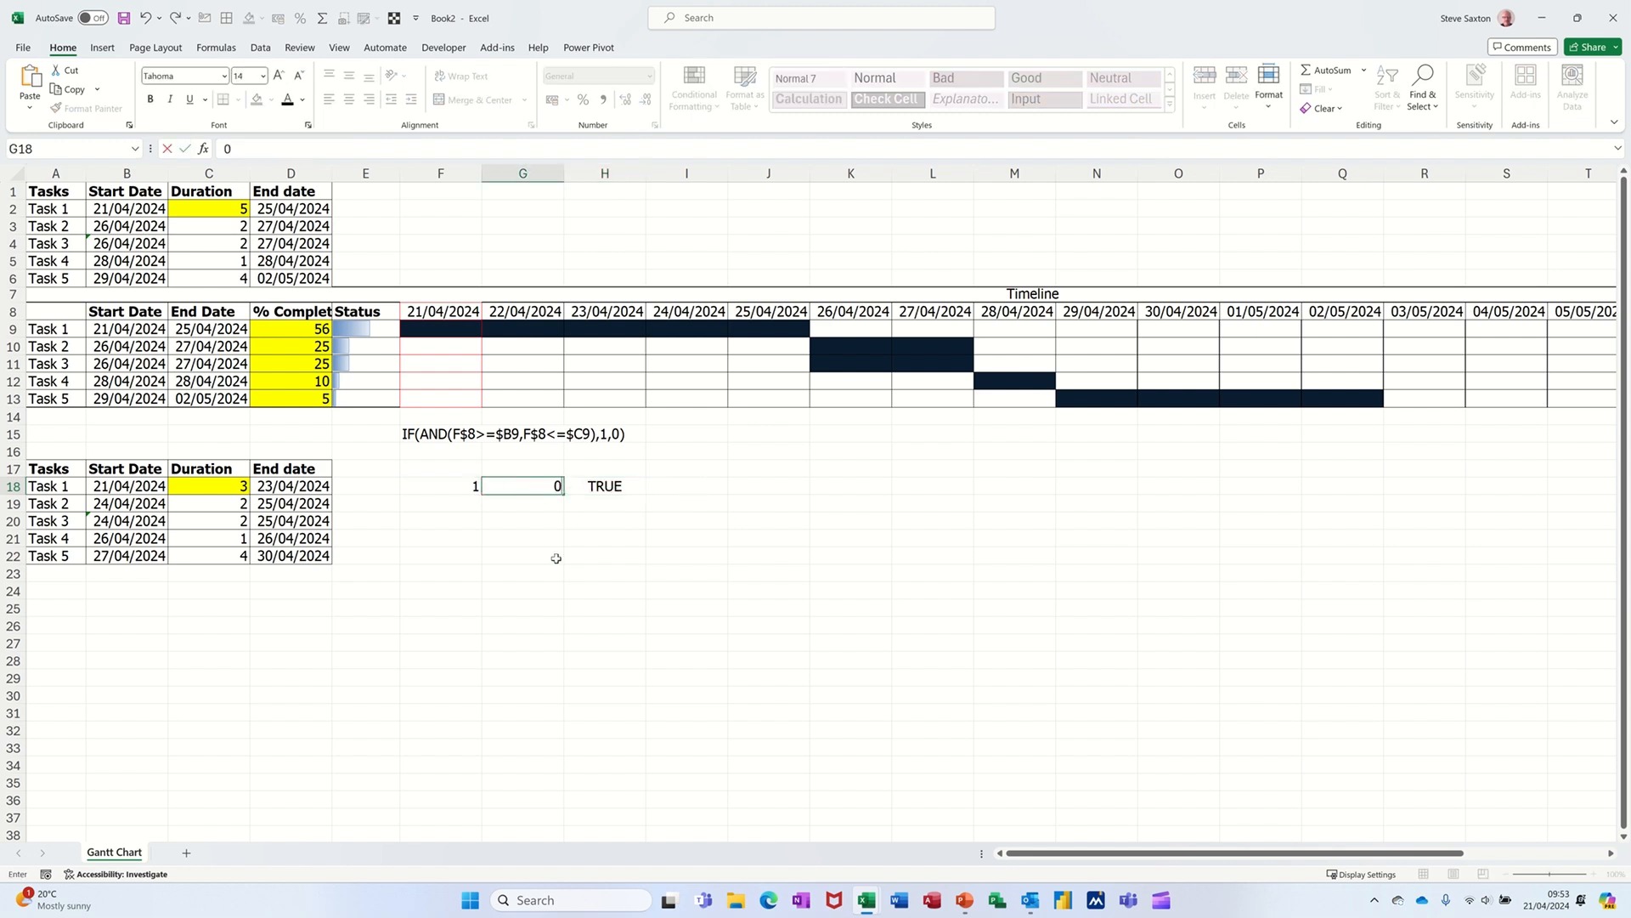
pyautogui.press('Return')
pyautogui.click(611, 484)
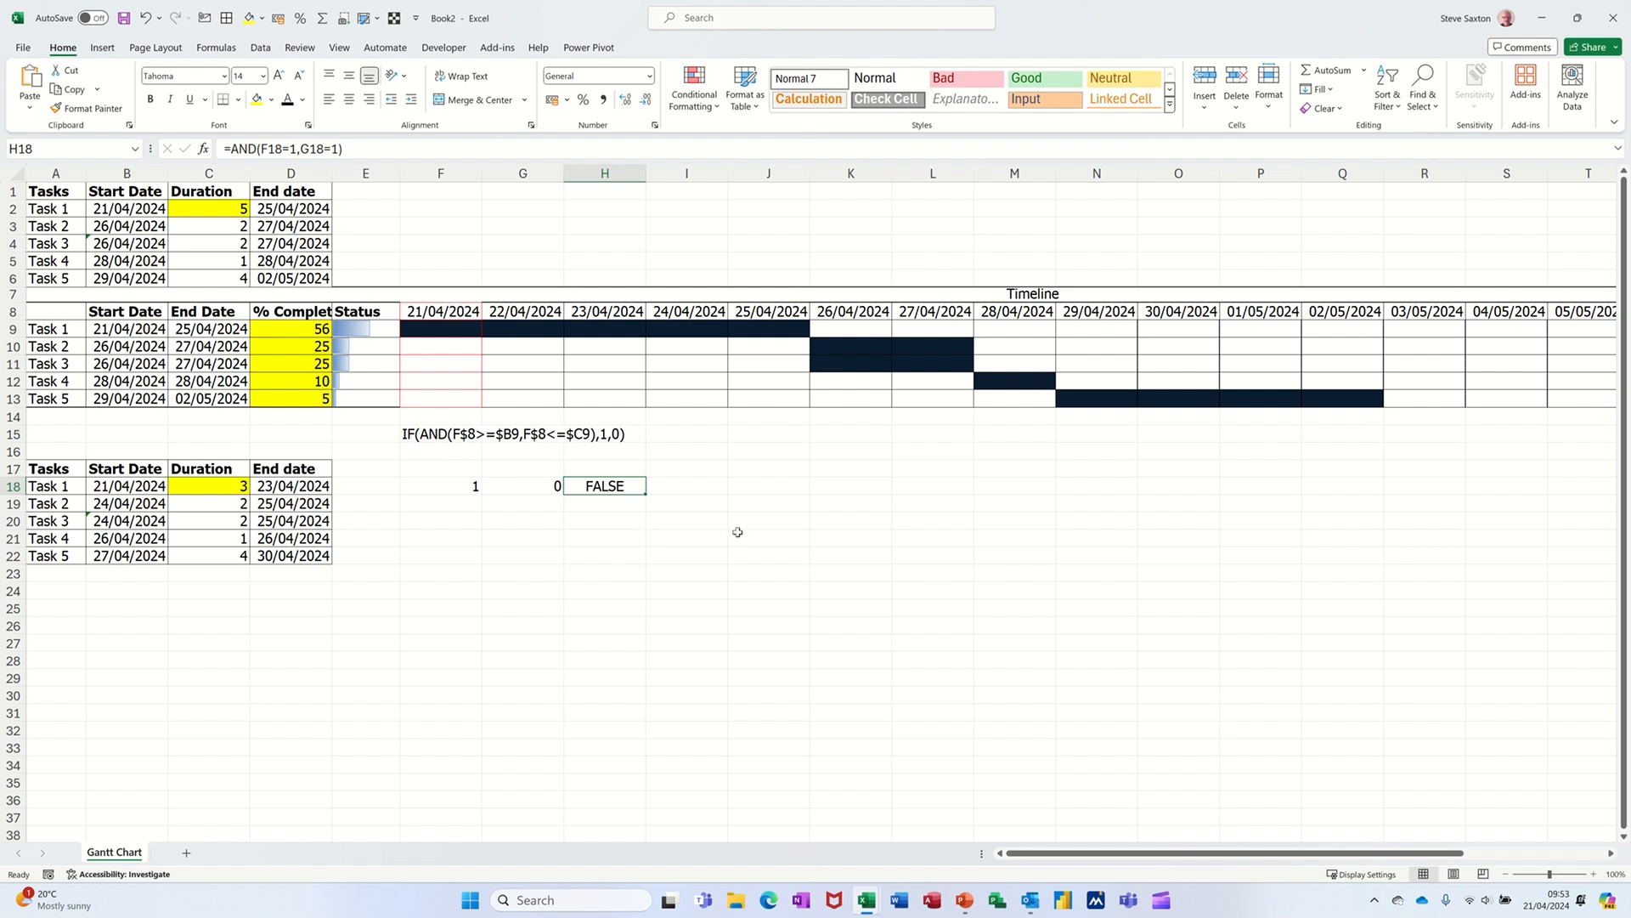
# - Replace the AND formula in H18 with =IF(F18=1,"Great","Not Great")
pyautogui.write('=')
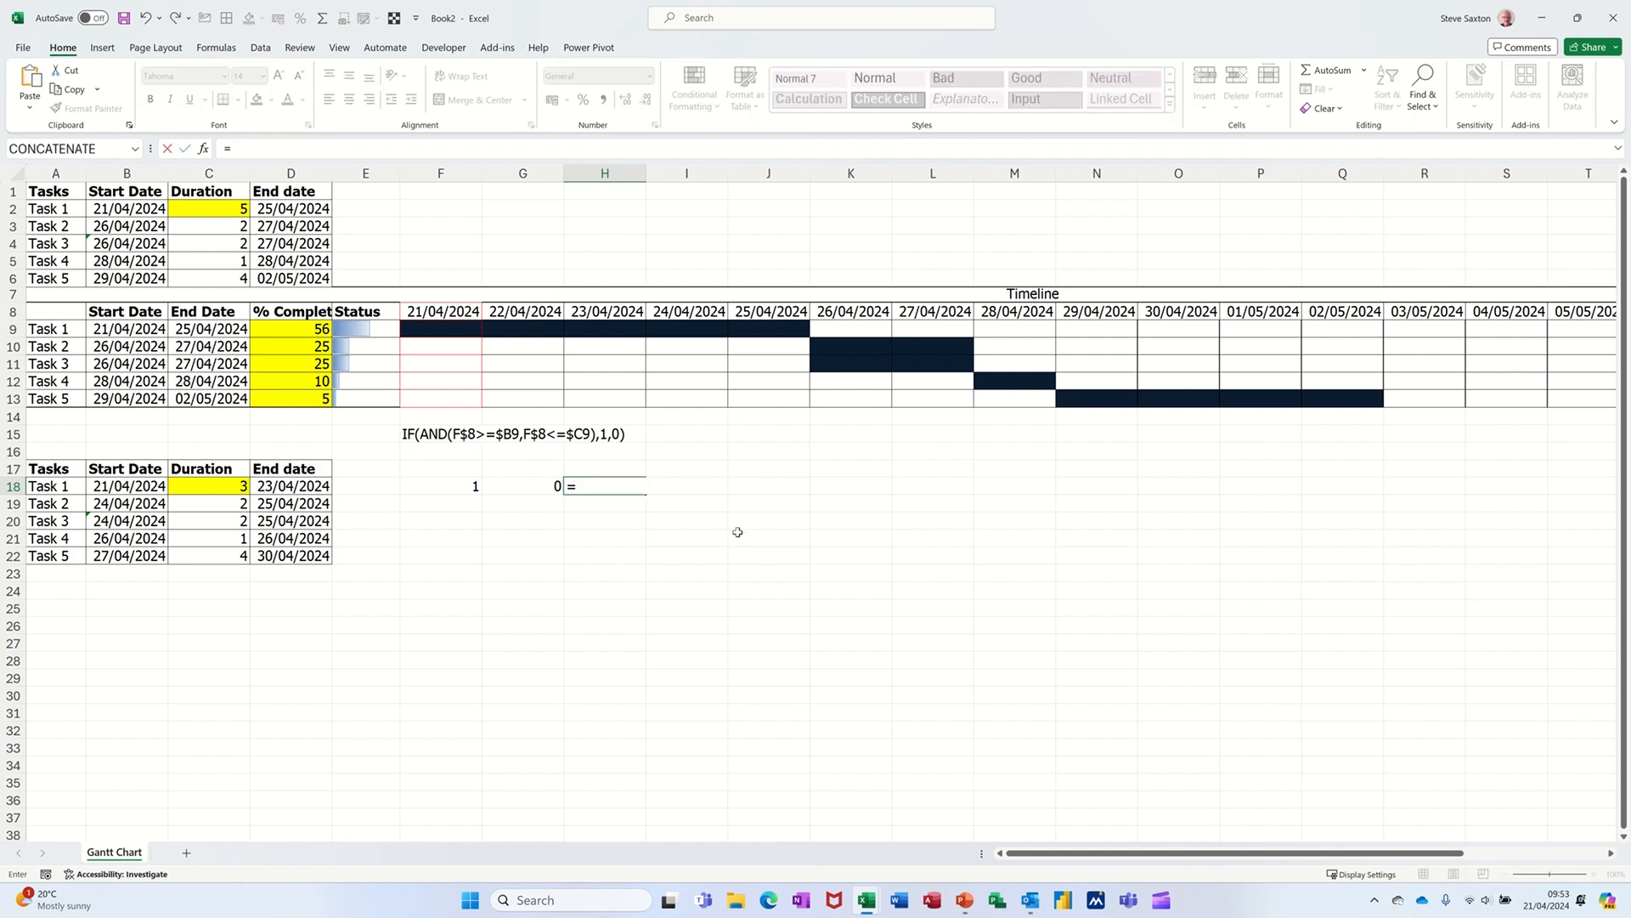
pyautogui.write('if')
pyautogui.press('Tab')
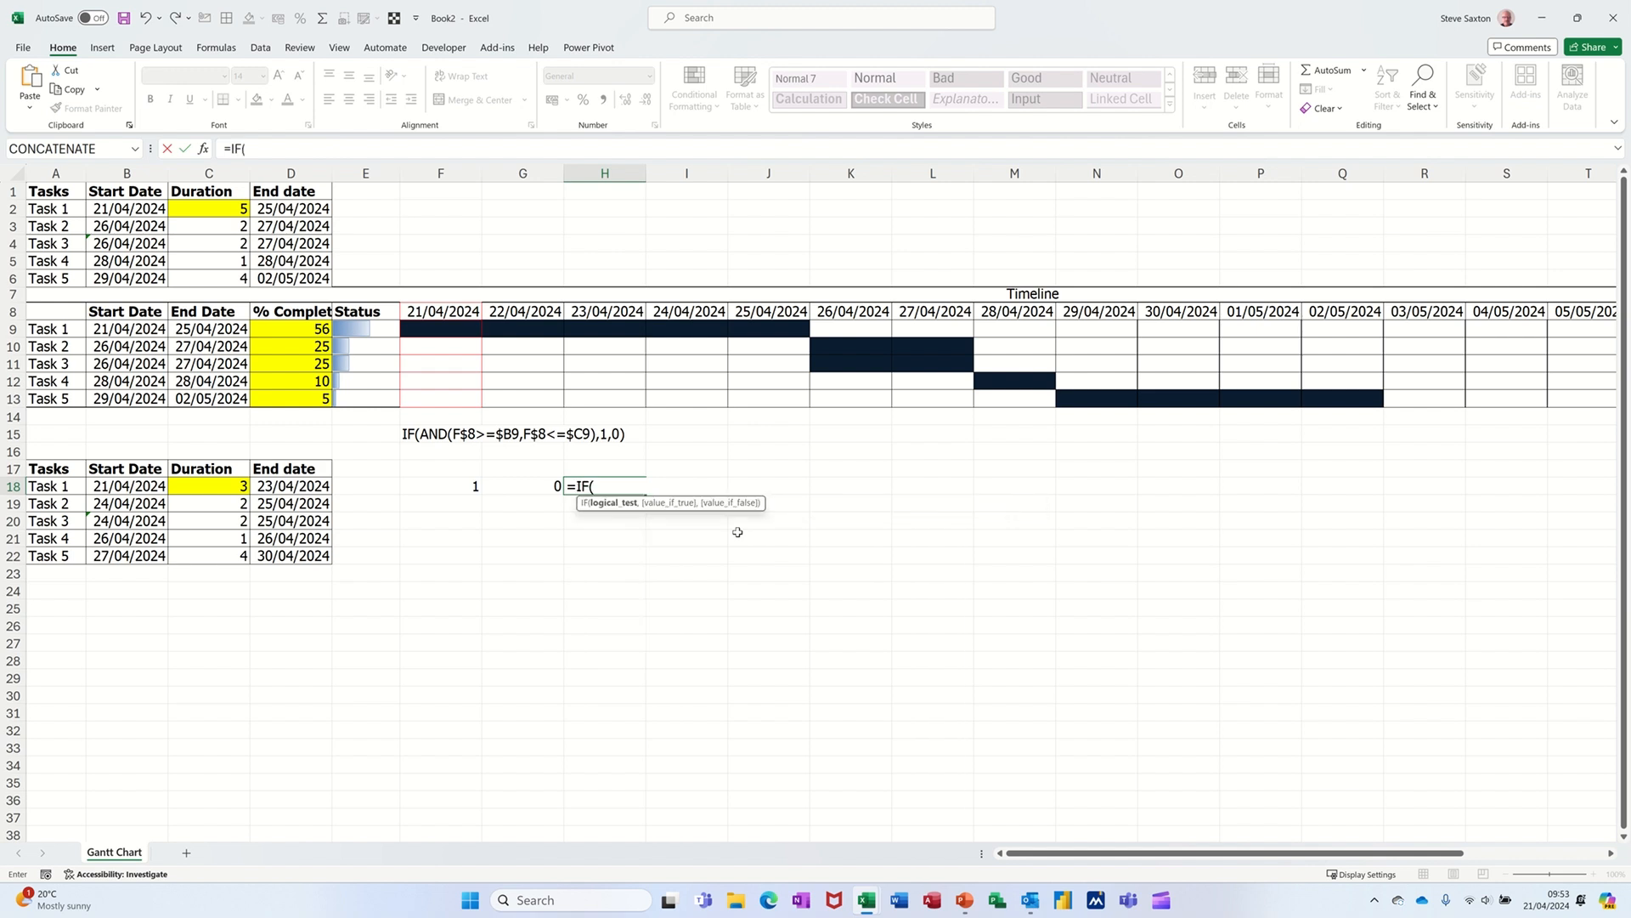
pyautogui.click(468, 483)
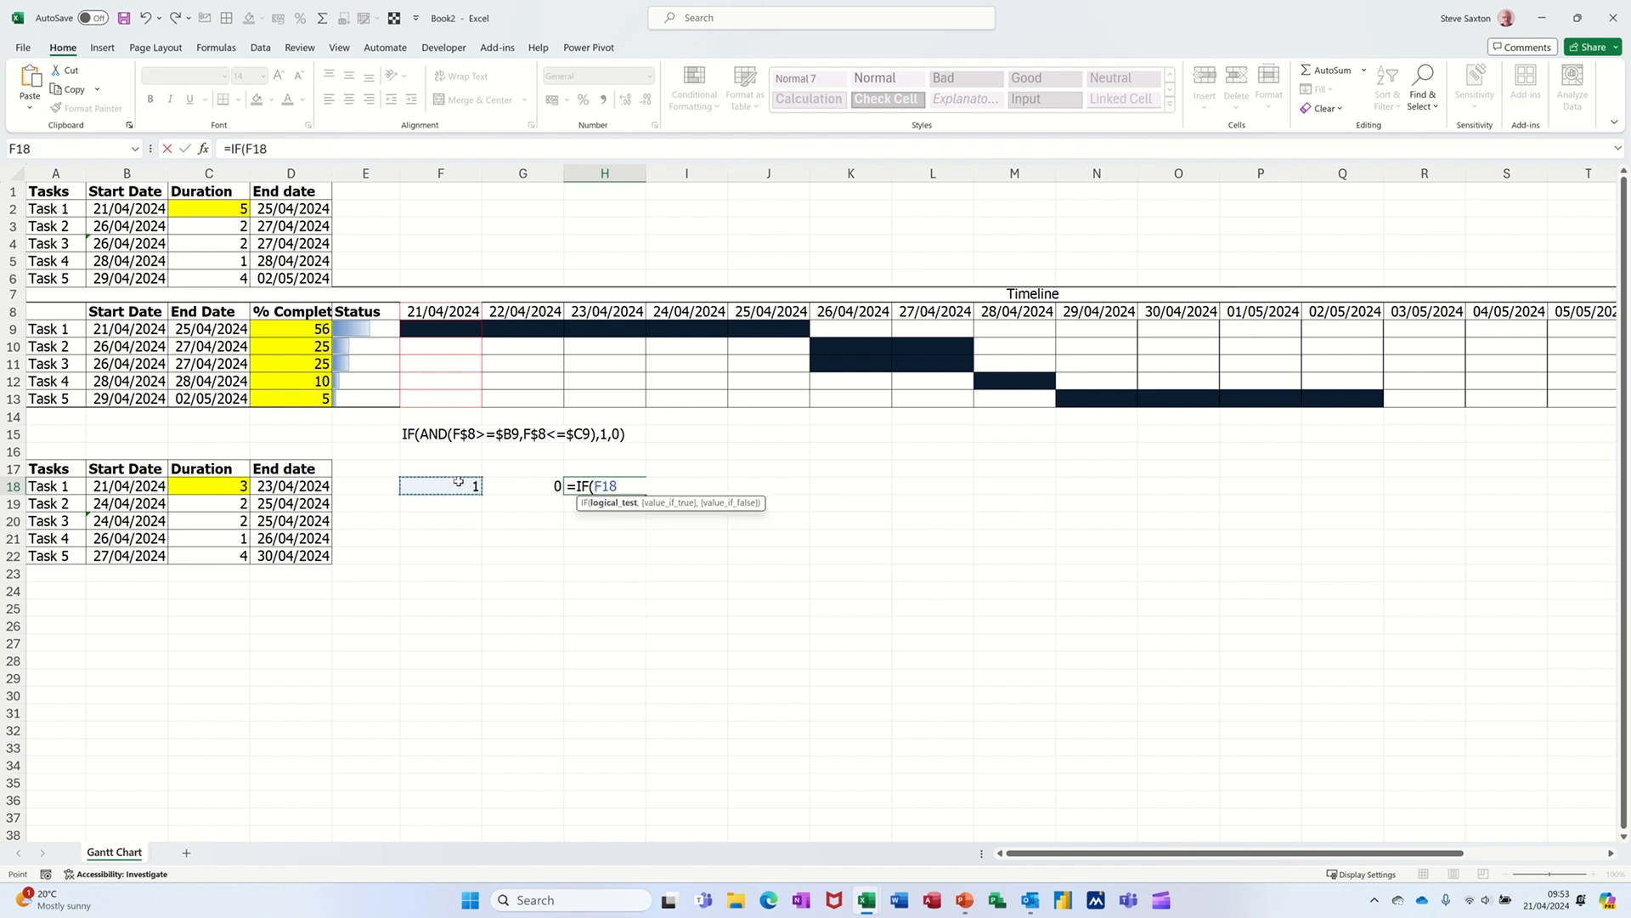
pyautogui.write('=1,')
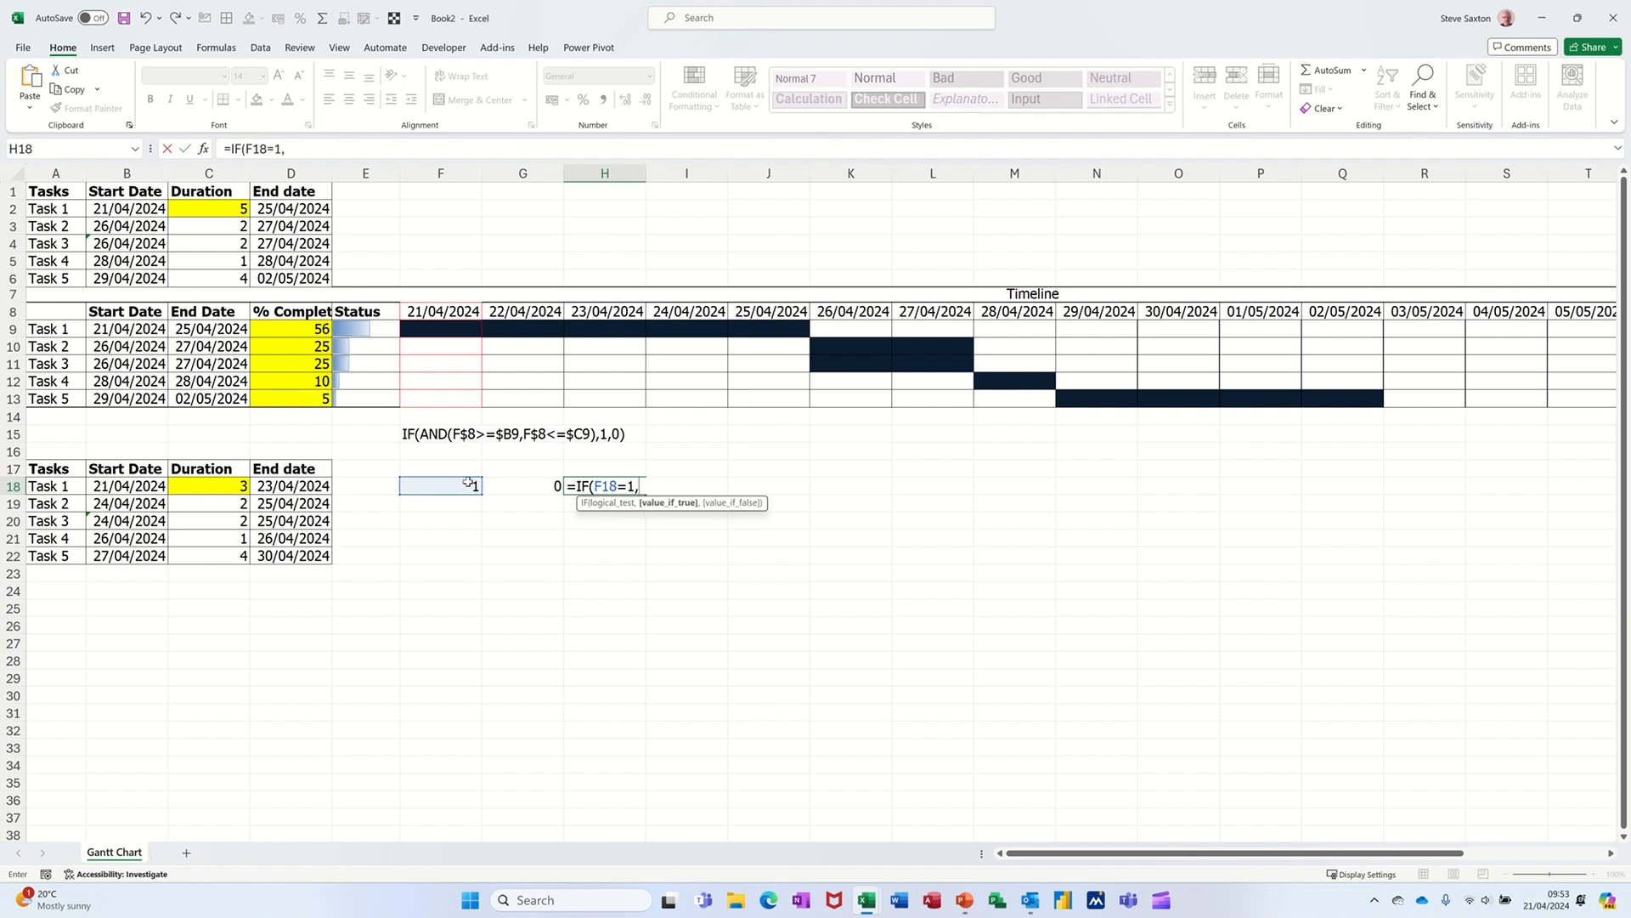
pyautogui.write('"Great",')
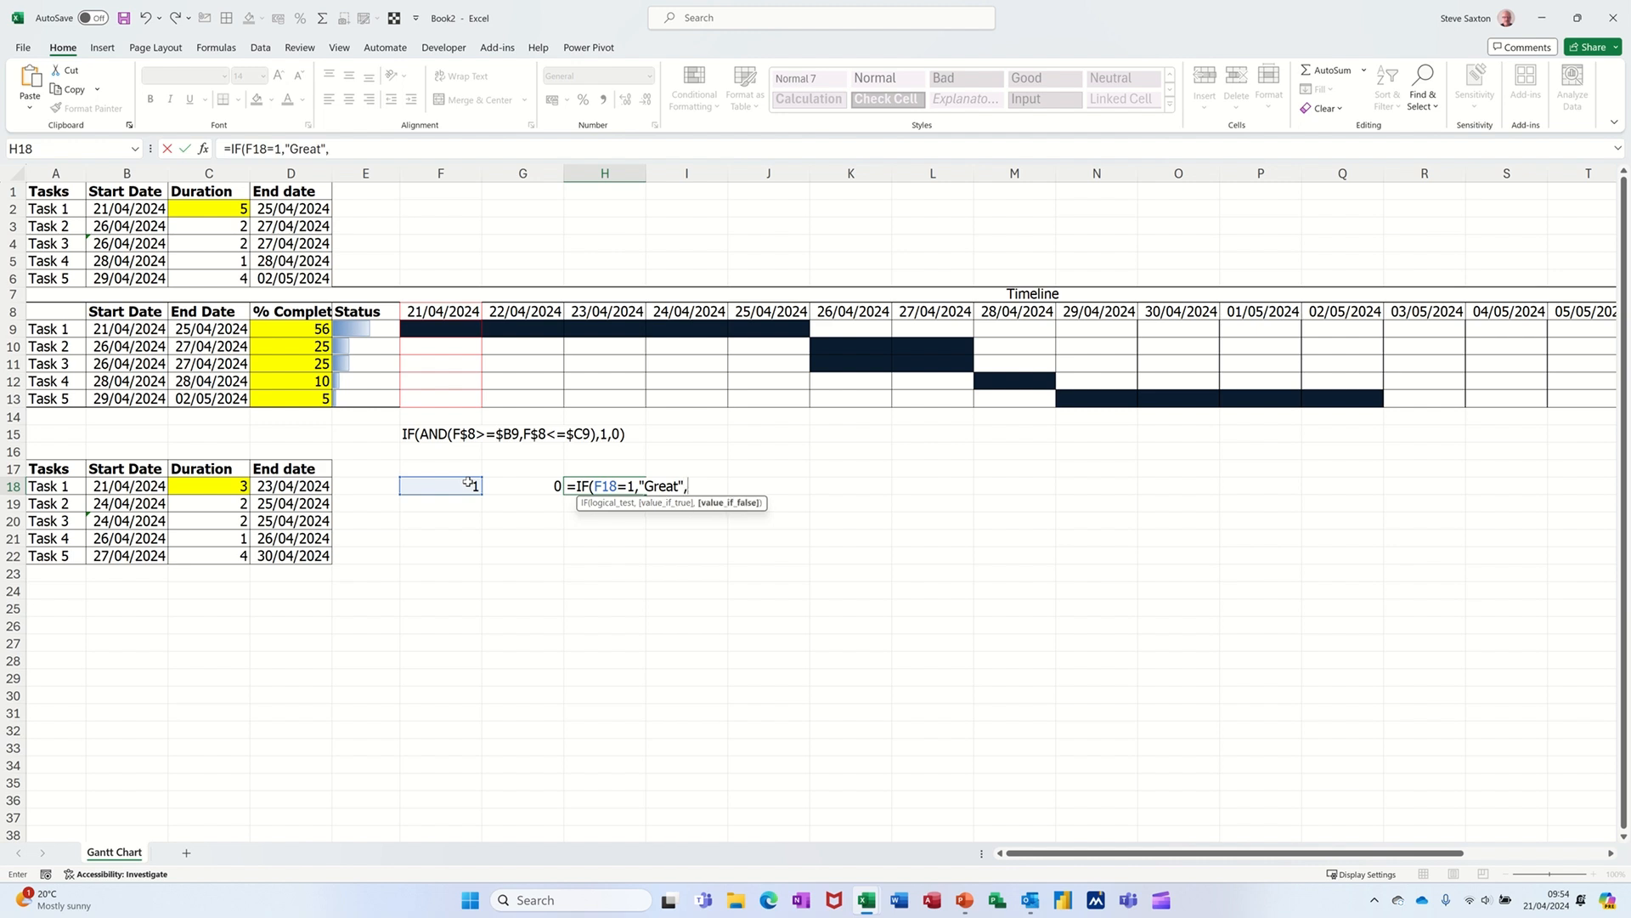
pyautogui.write('"Not Great")')
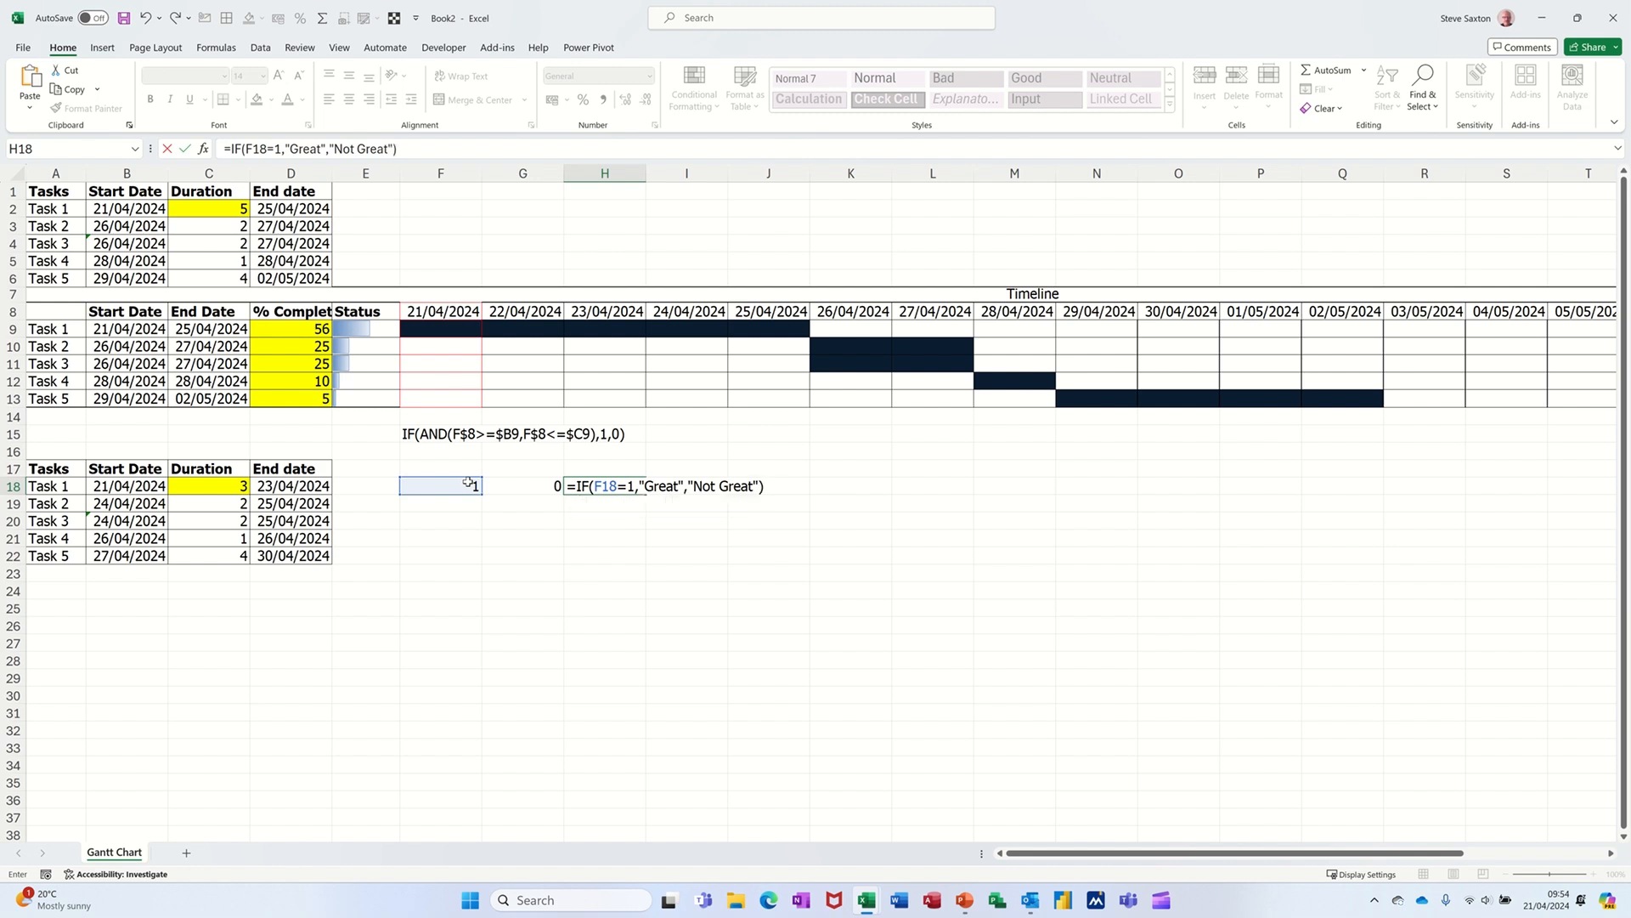
pyautogui.click(184, 149)
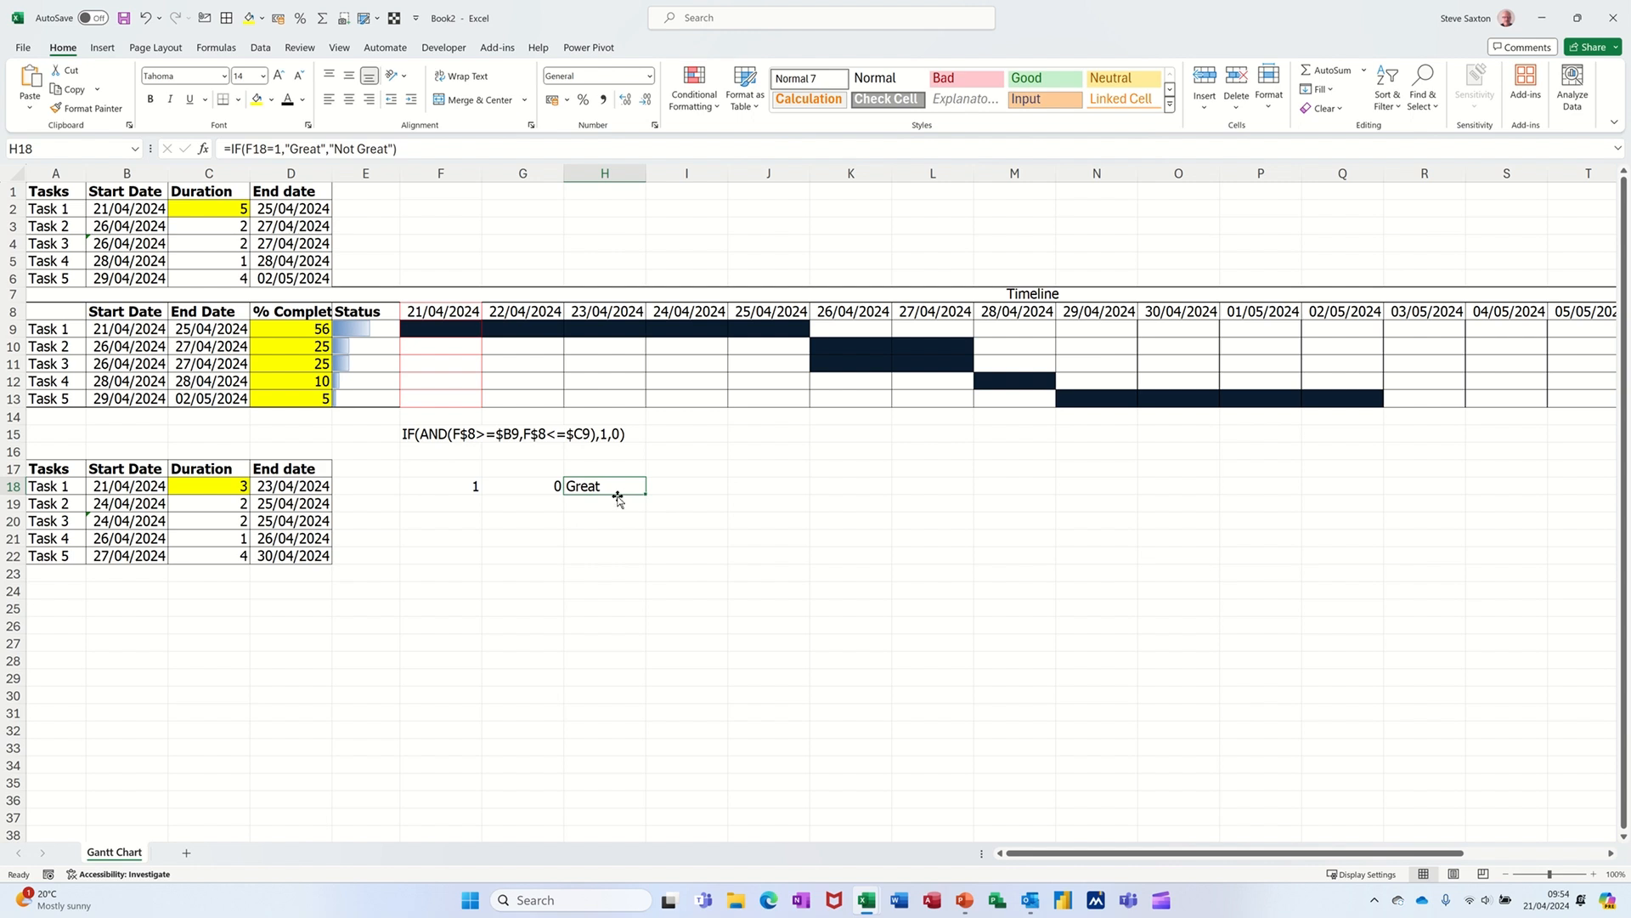
# - Change the test value in F18 to 0 and check the IF formula's result in H18
pyautogui.click(459, 488)
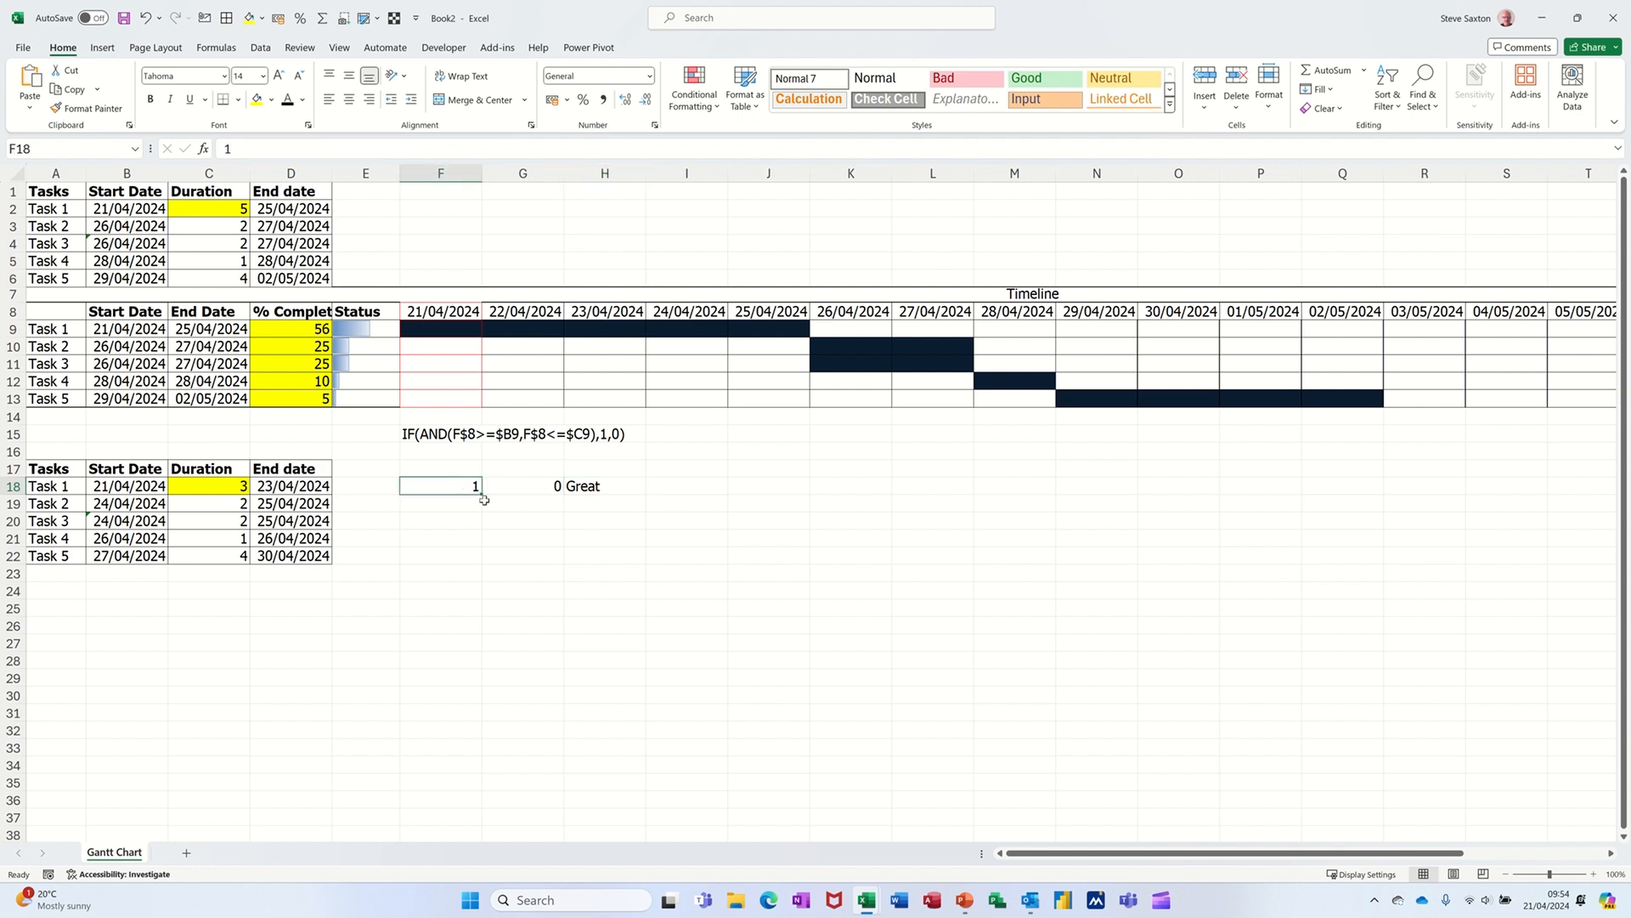
pyautogui.write('0')
pyautogui.click(568, 516)
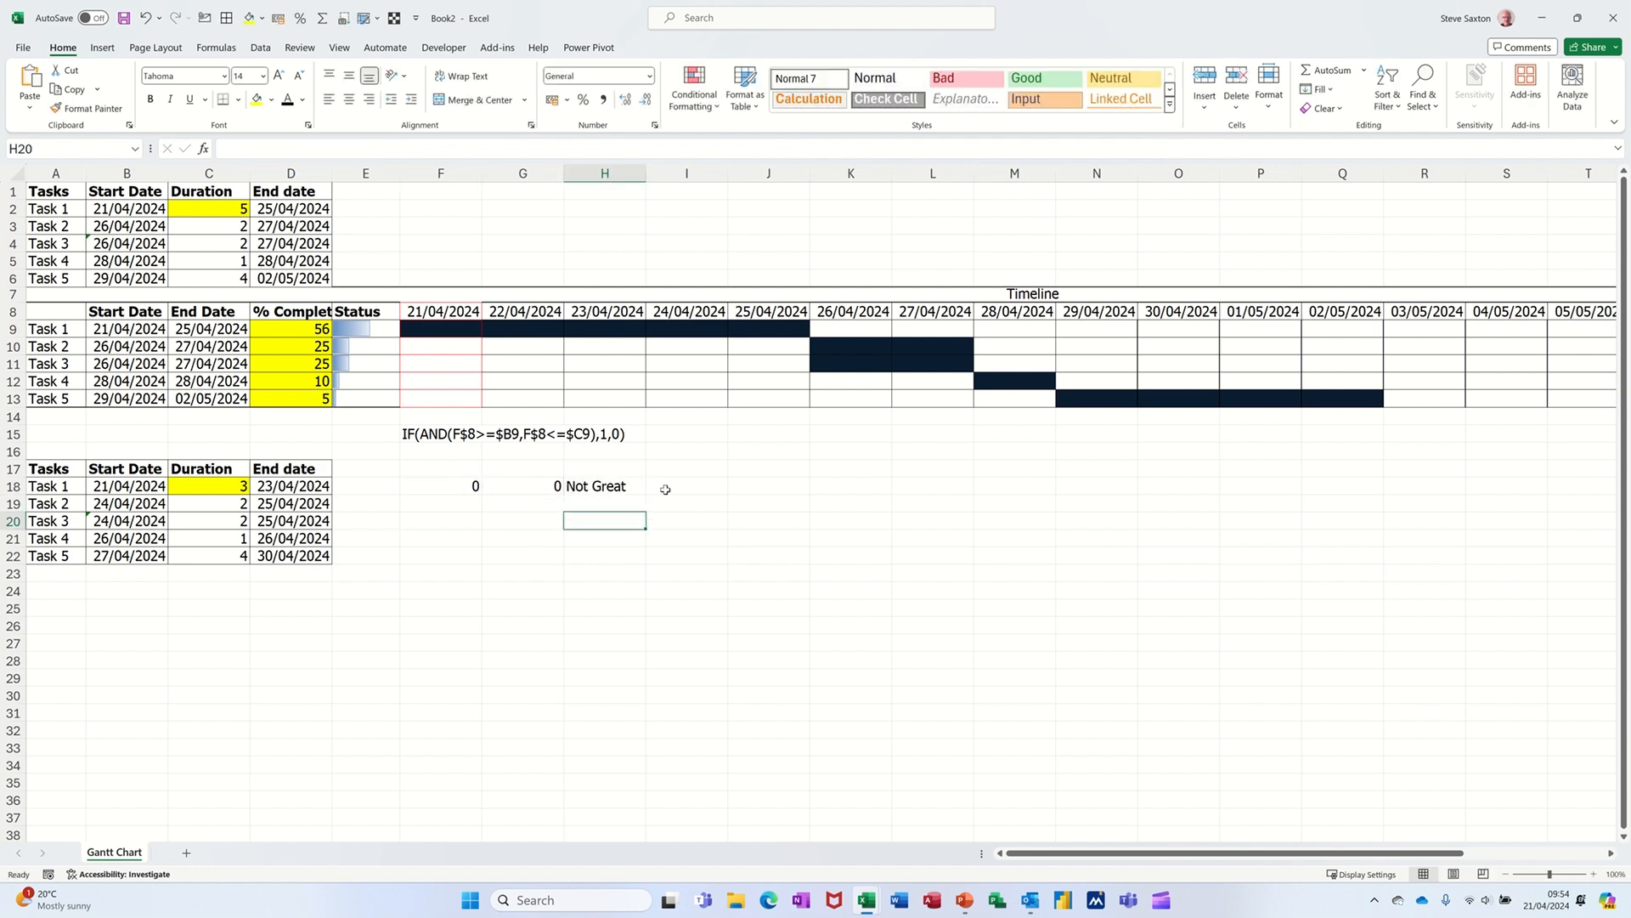
pyautogui.click(612, 487)
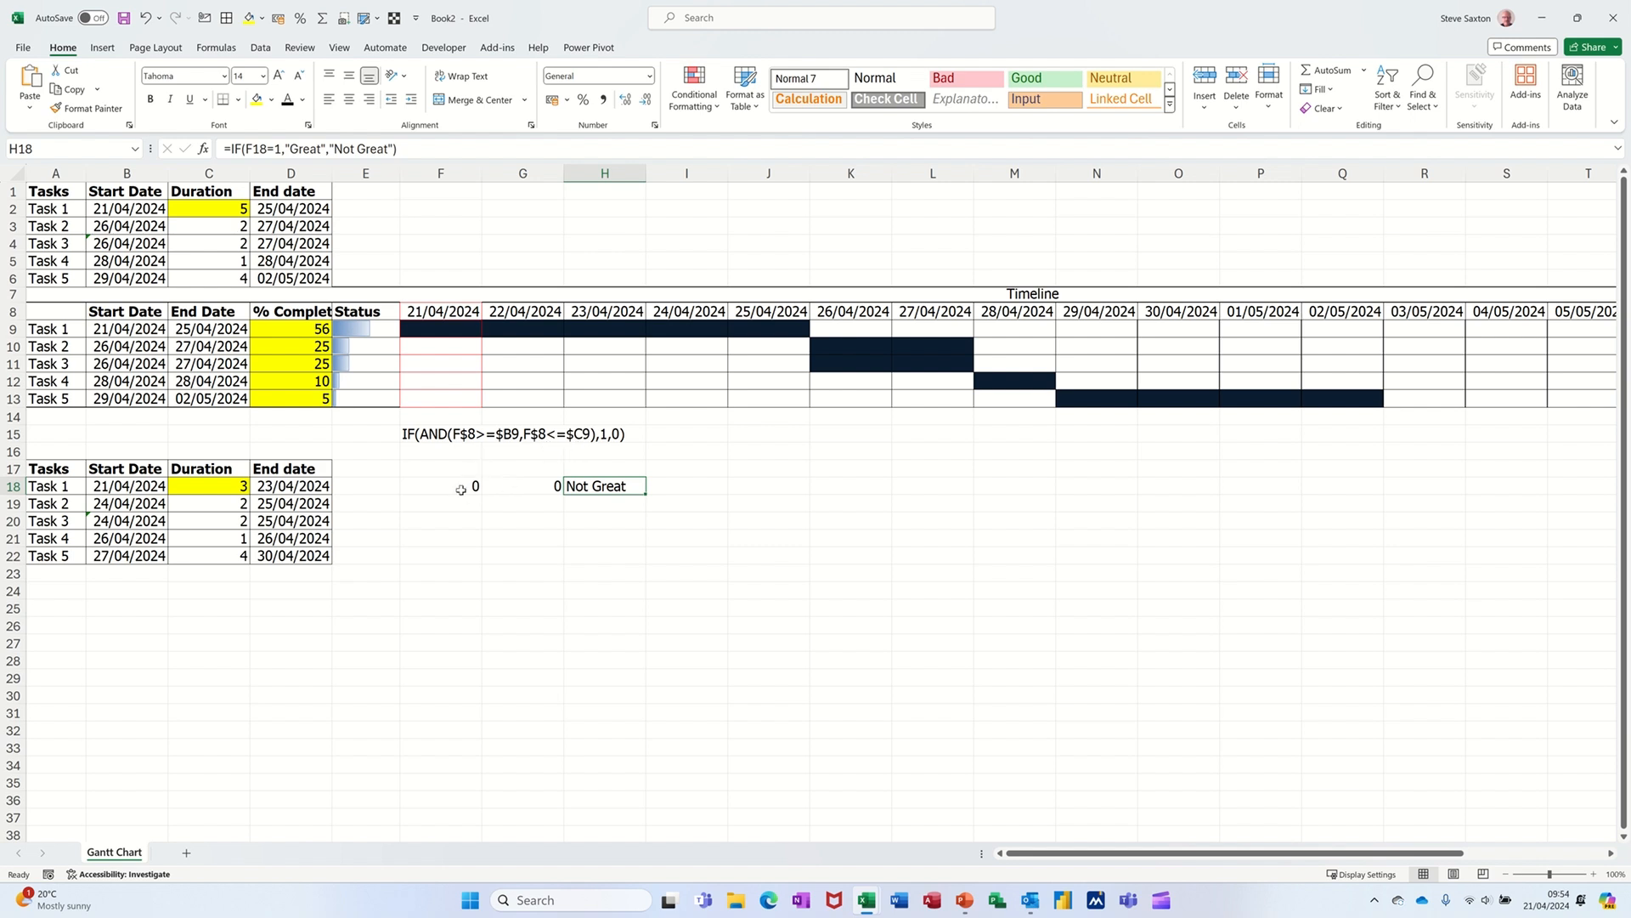
# - Clear the test values and formula from F18:H18
pyautogui.moveTo(366, 466); pyautogui.dragTo(716, 469)
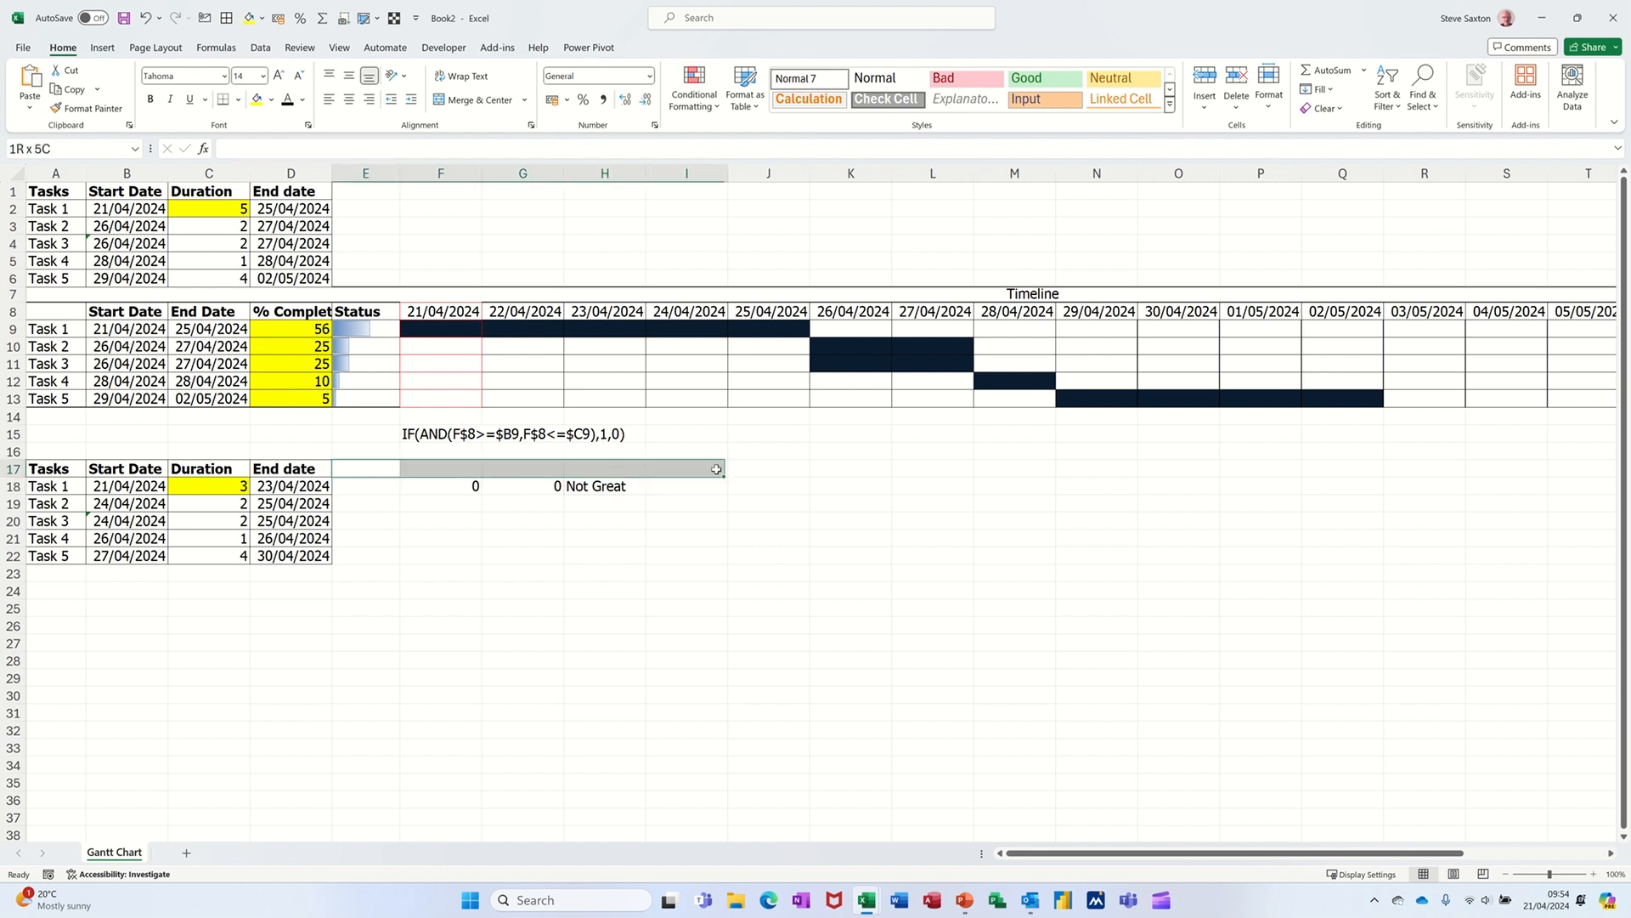
pyautogui.click(455, 492)
pyautogui.moveTo(528, 493); pyautogui.dragTo(576, 497)
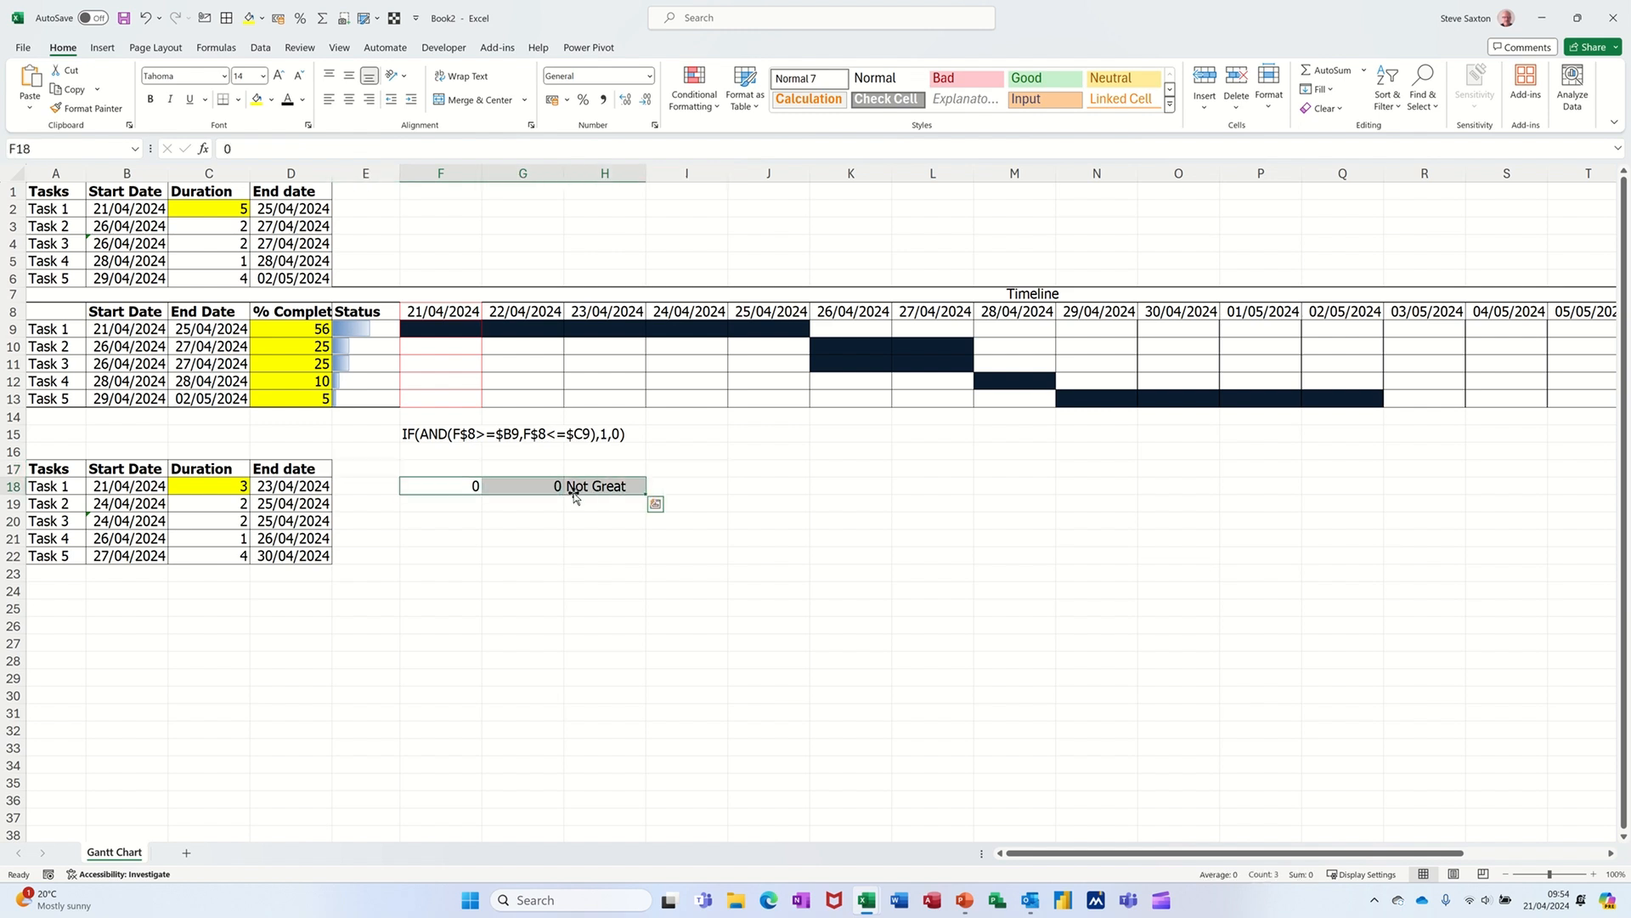
pyautogui.press('Delete')
pyautogui.click(435, 465)
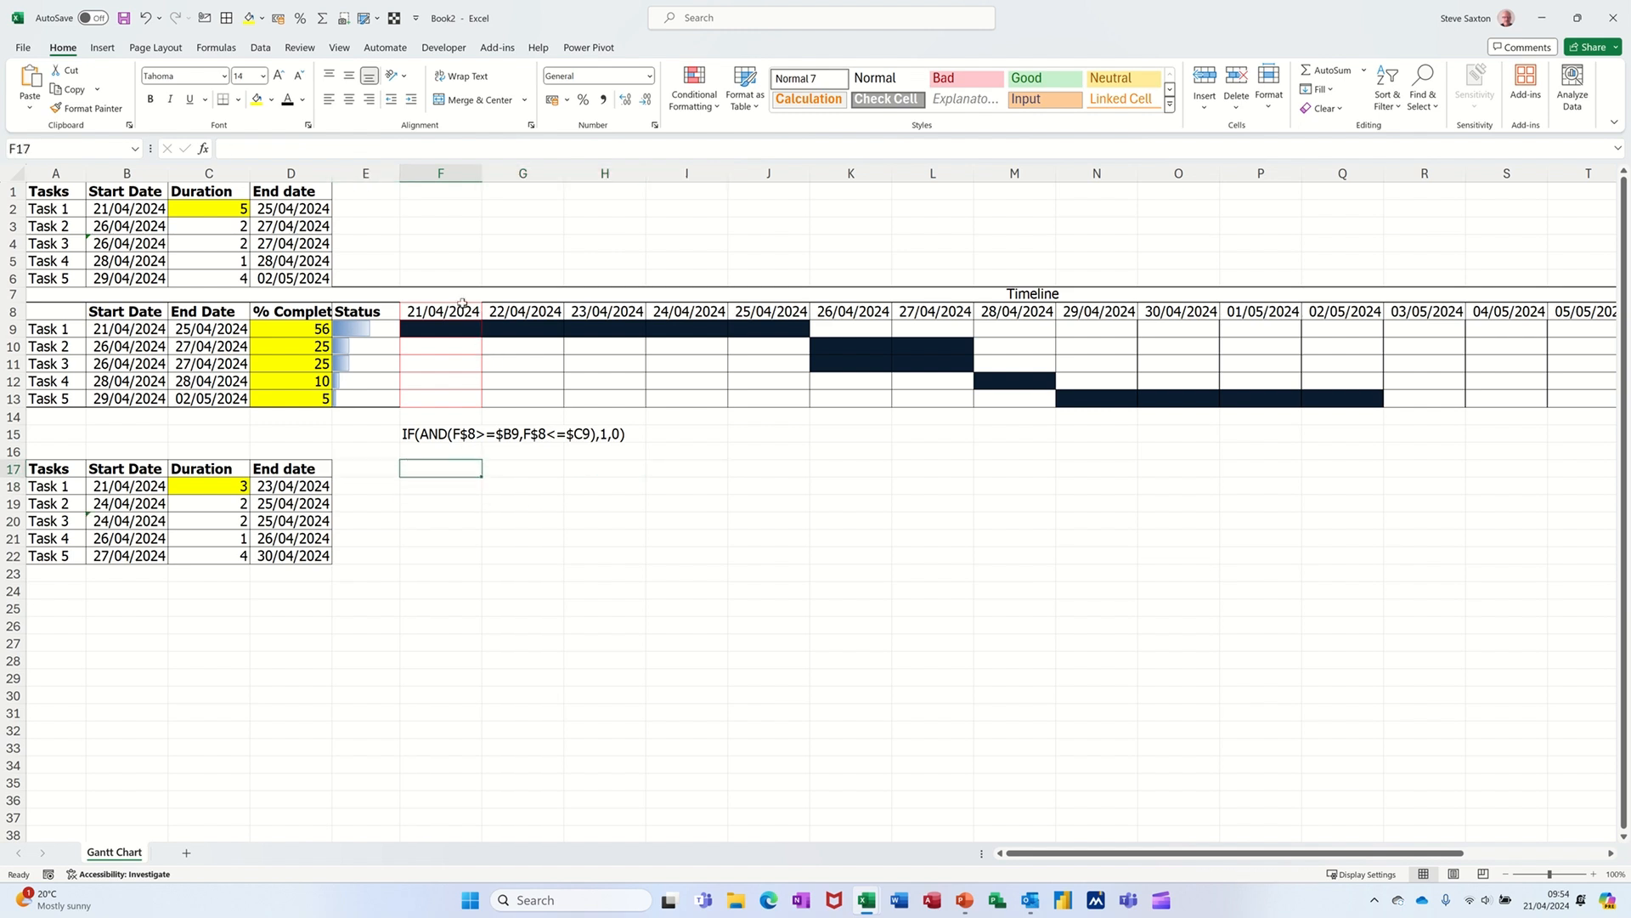
# - Copy the timeline dates in F8:L8 into row 17, starting at F17
pyautogui.moveTo(446, 311); pyautogui.dragTo(916, 314)
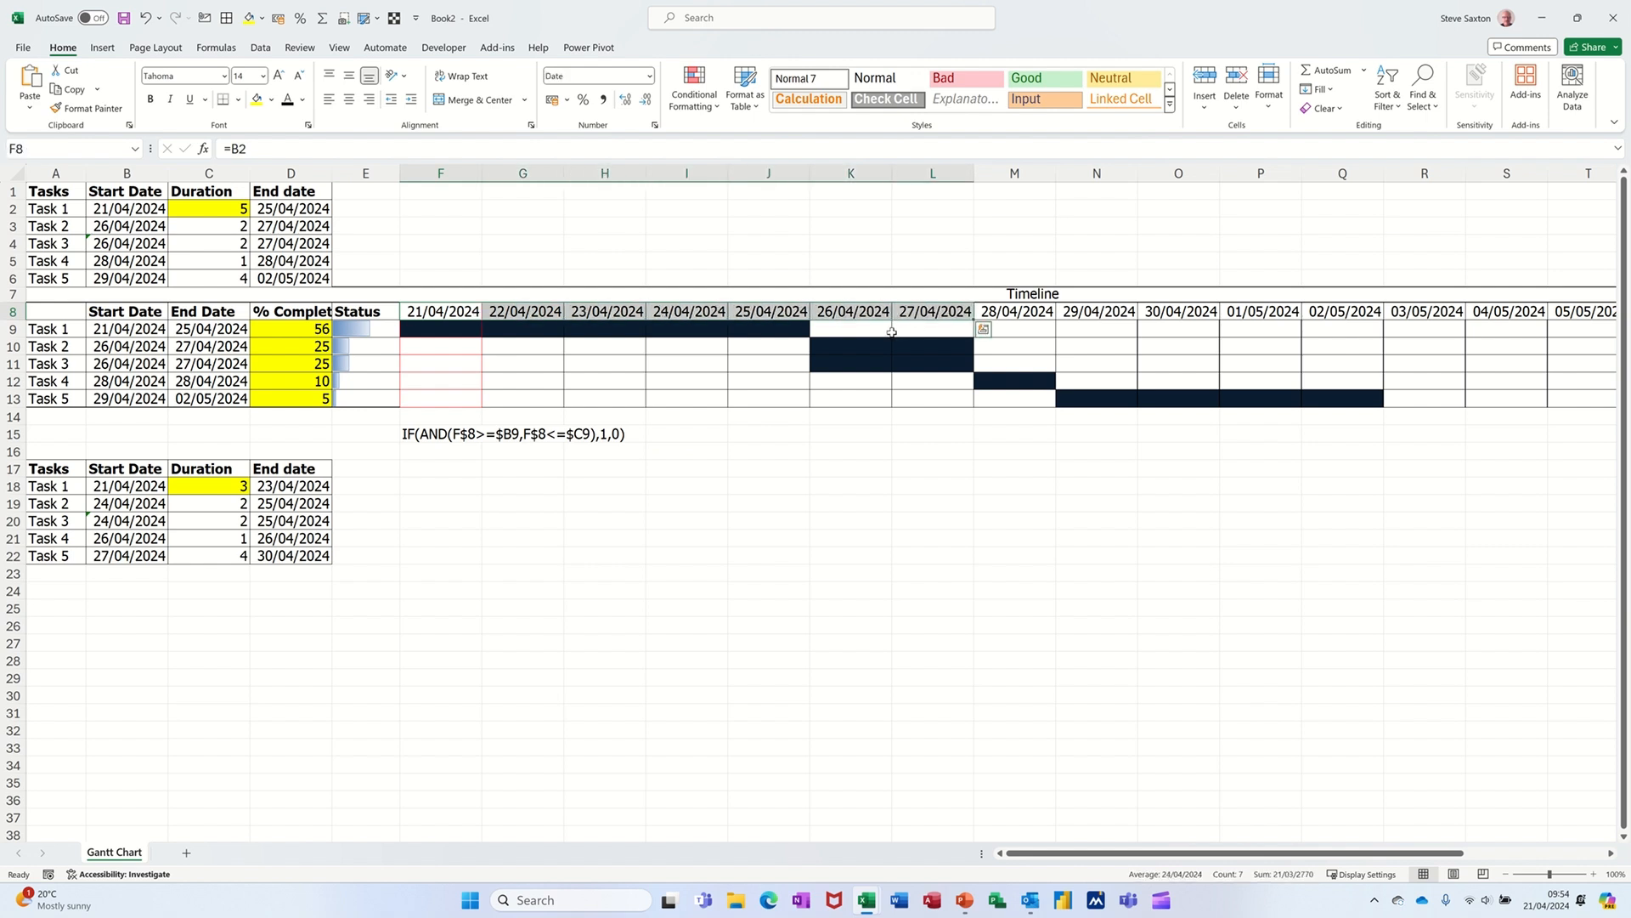
pyautogui.hotkey('ctrl', 'c')
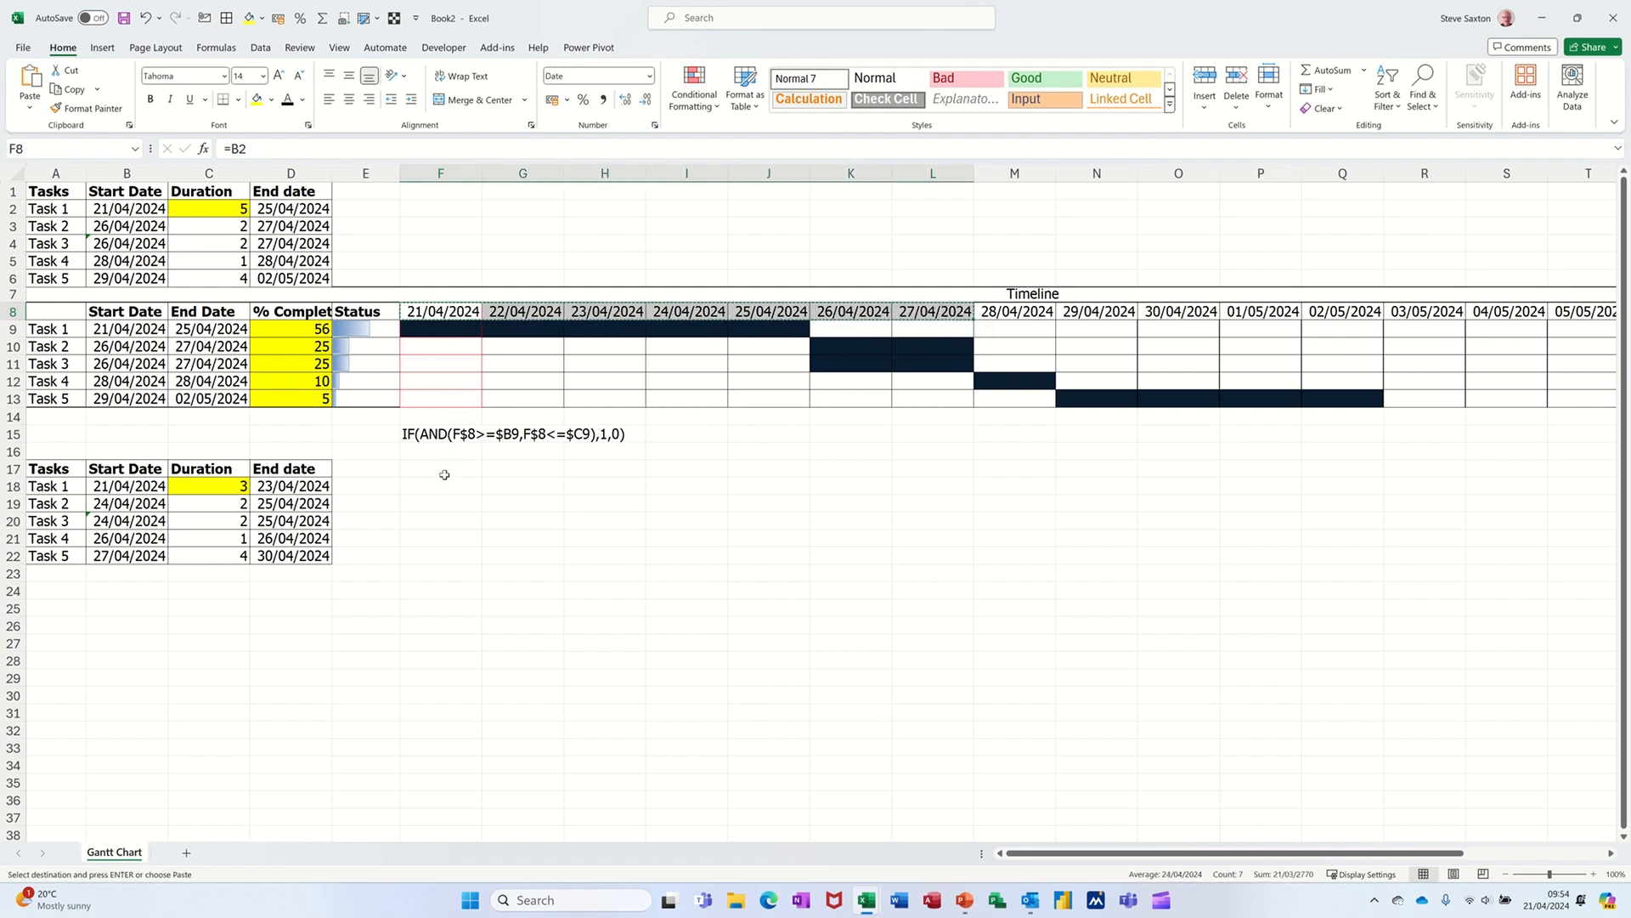
pyautogui.click(444, 474)
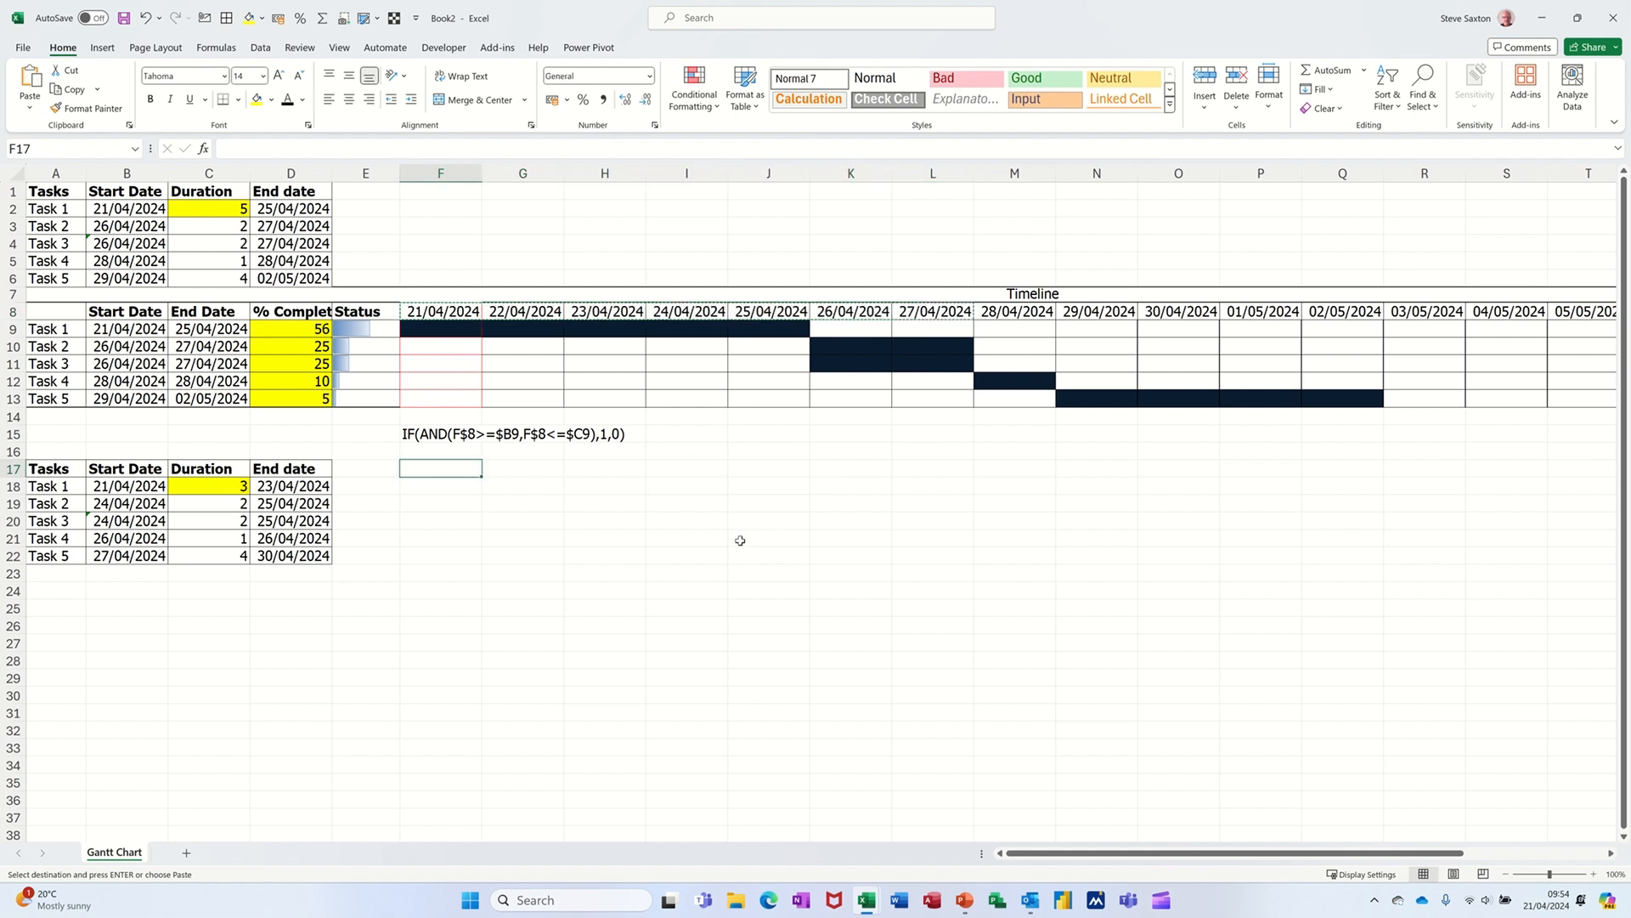
pyautogui.hotkey('ctrl', 'v')
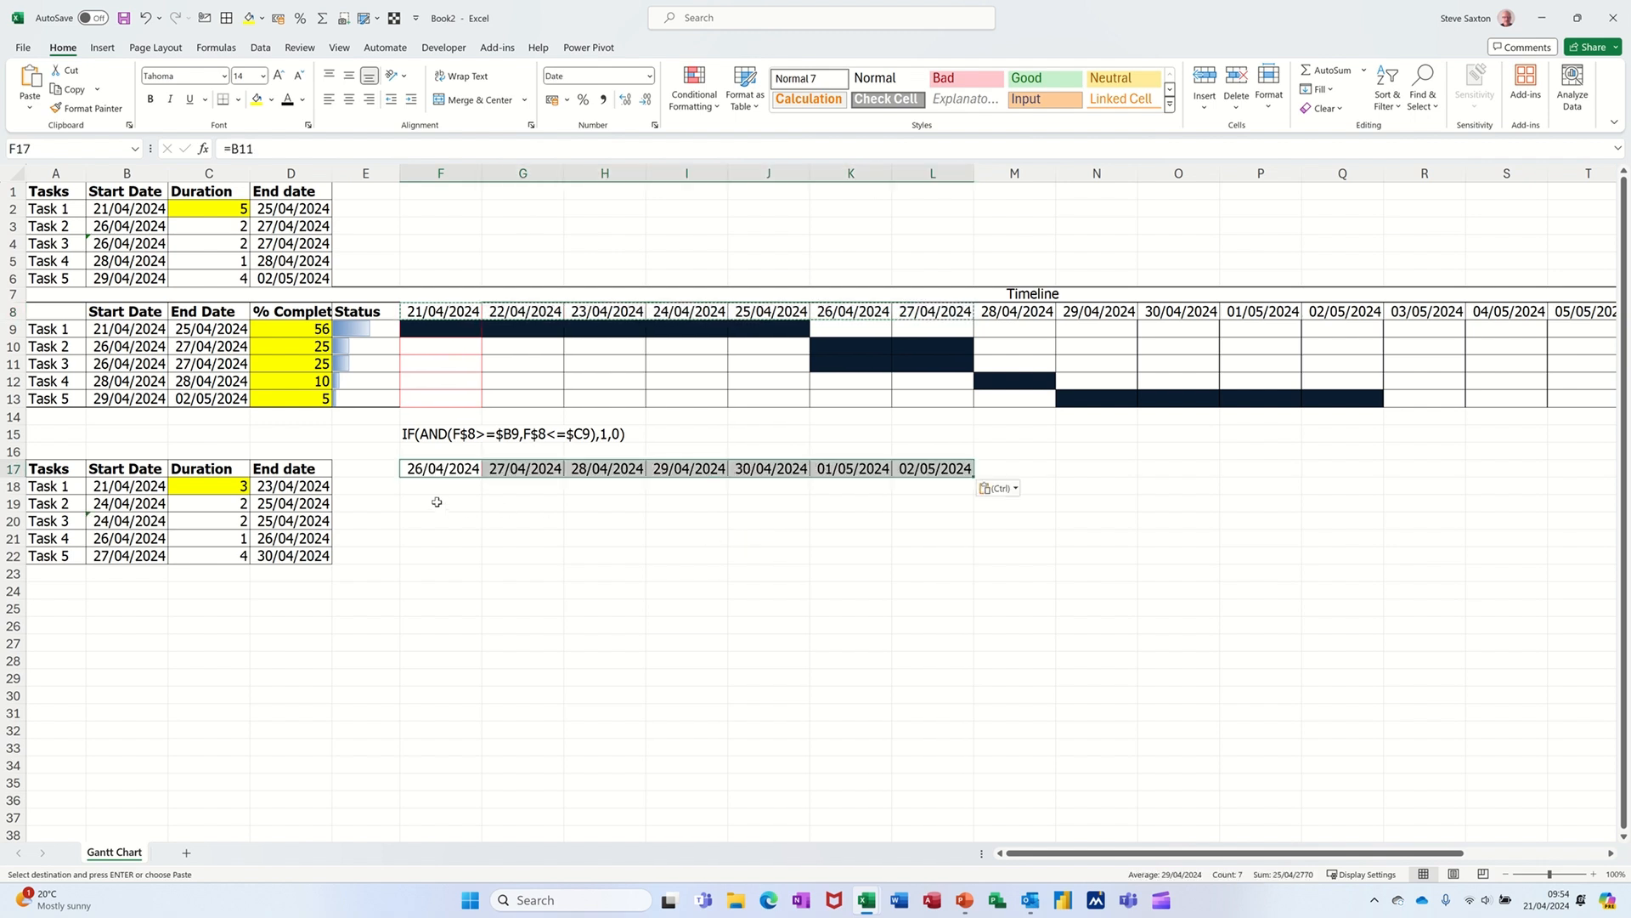
# - Enter the formula =IF(AND(F17>=B18,F17<=D18),1,0) in cell F18 for Task 1's first timeline date
pyautogui.click(441, 488)
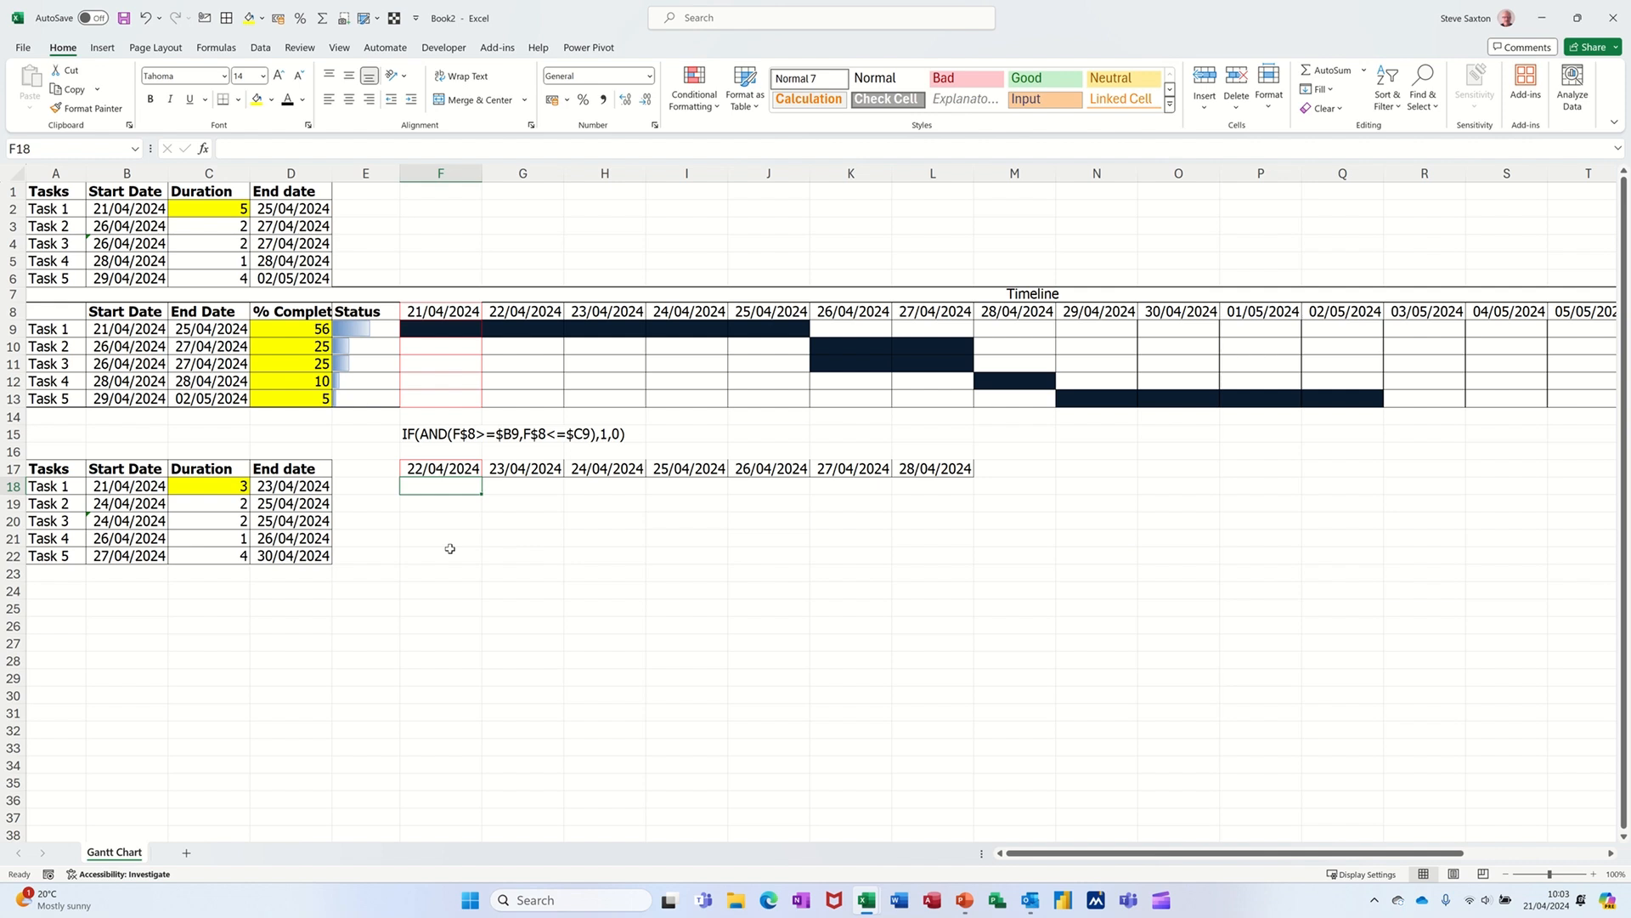
pyautogui.write('=if')
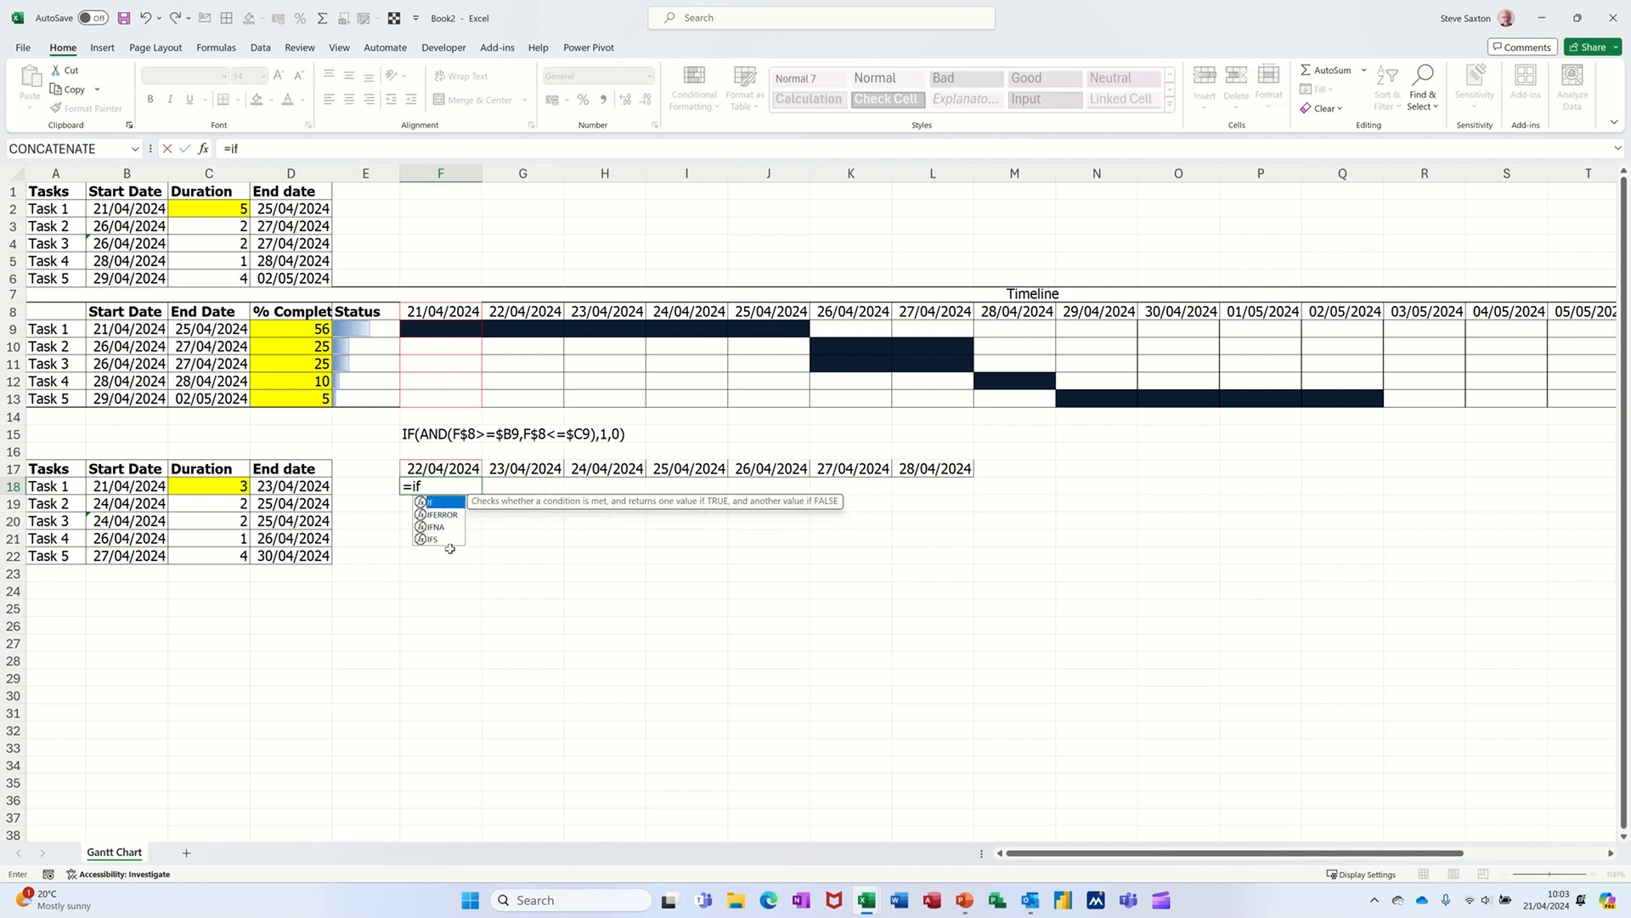
pyautogui.press('Tab')
pyautogui.write('and')
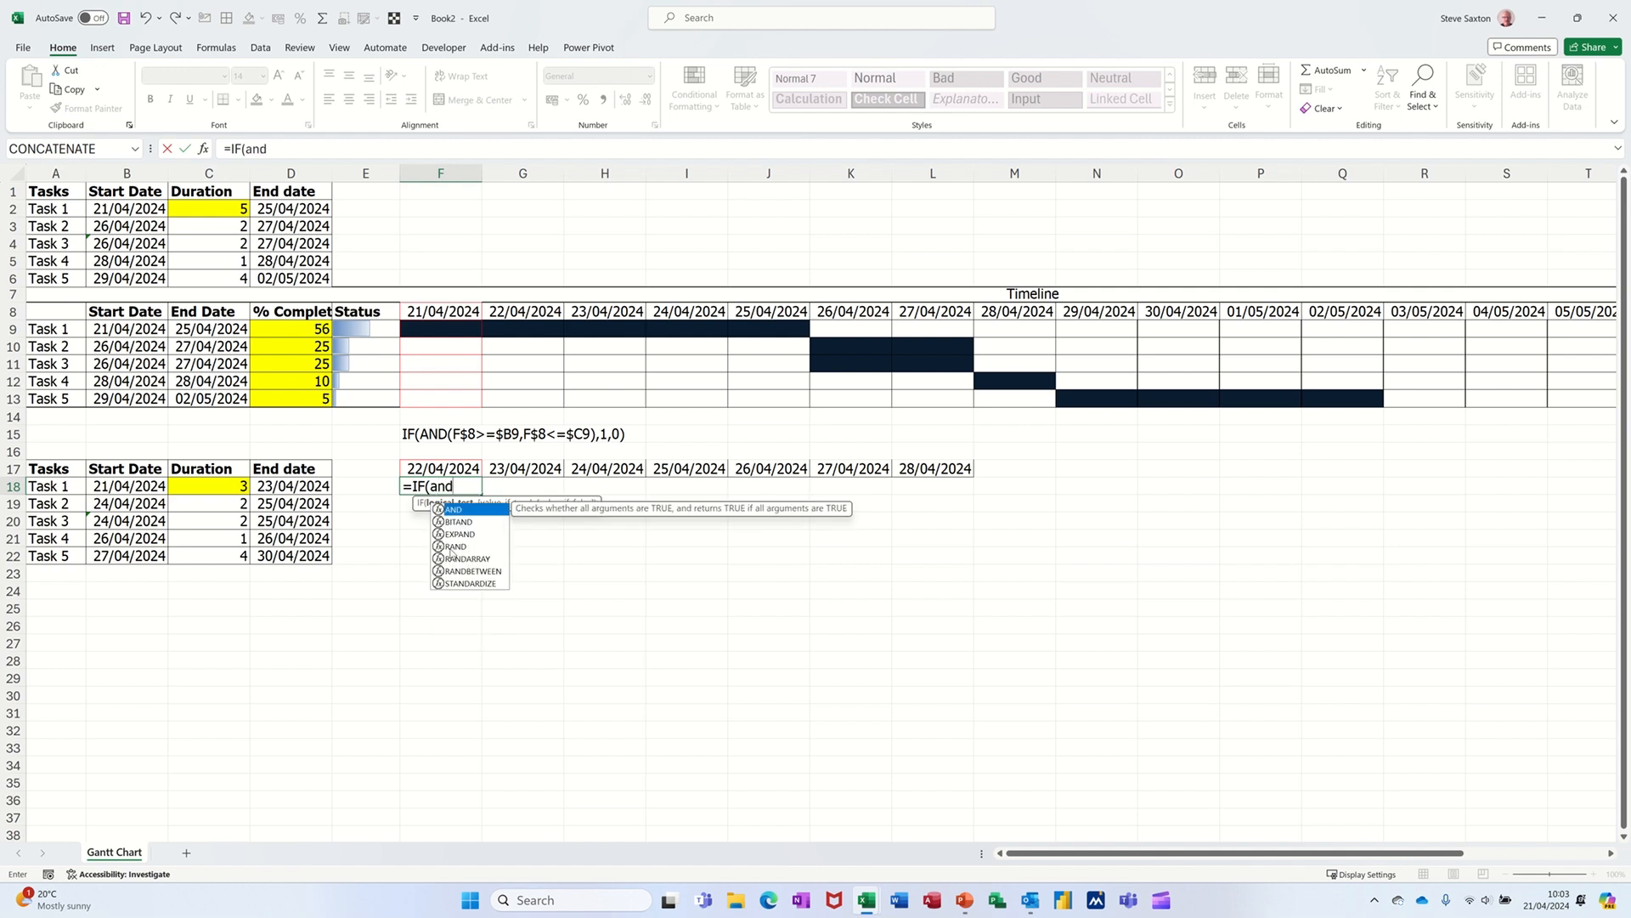
pyautogui.press('Tab')
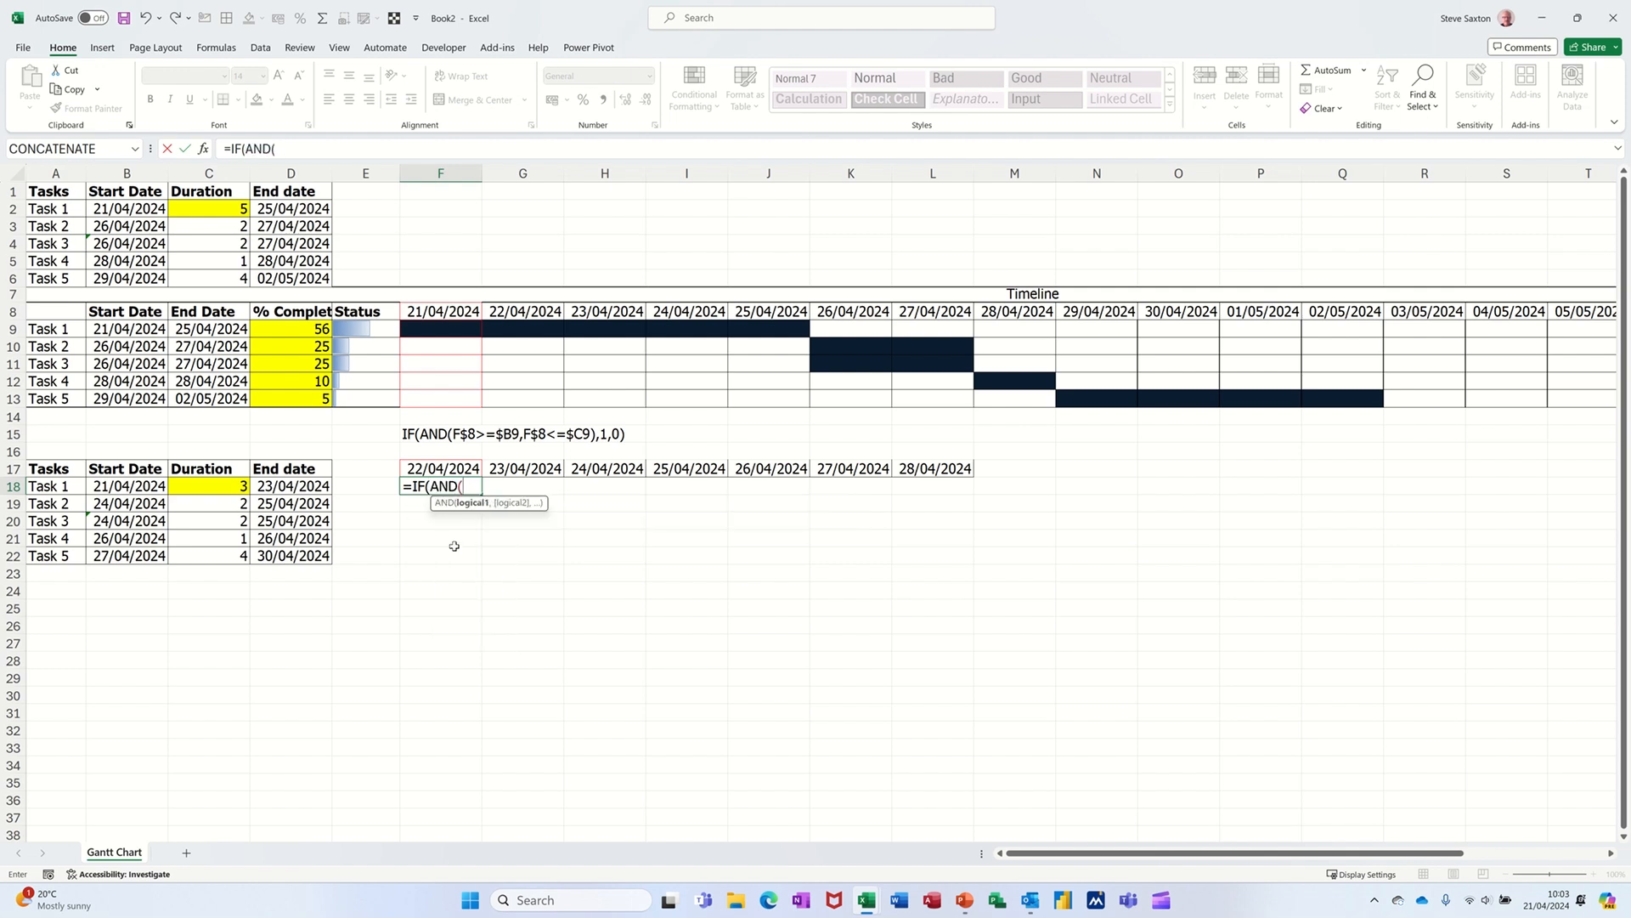
pyautogui.click(443, 469)
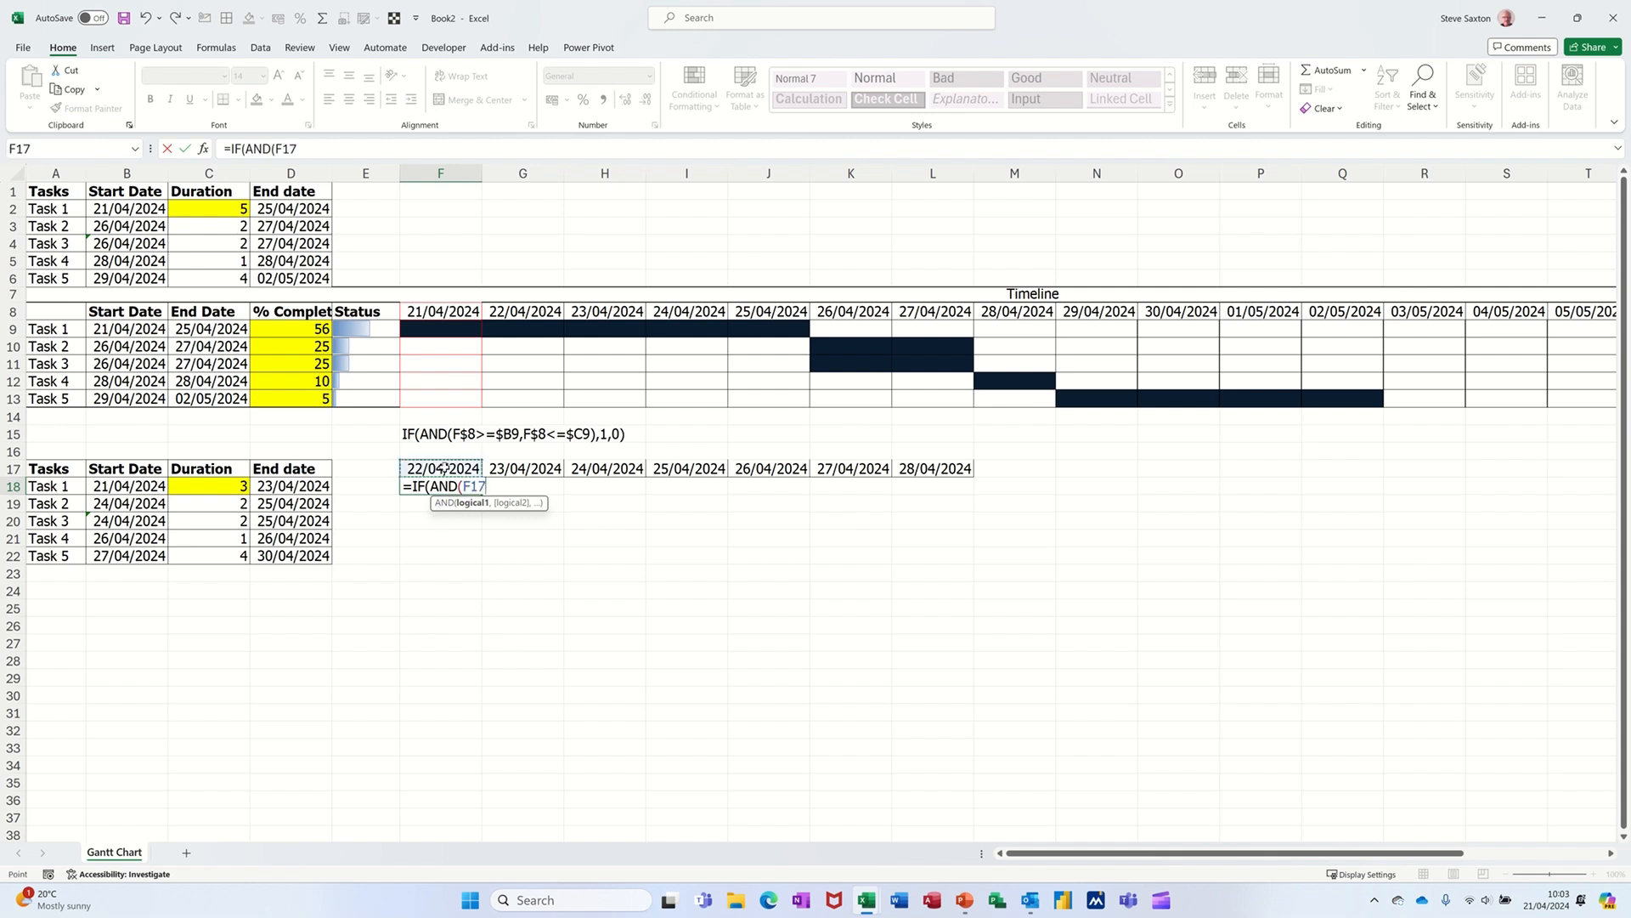
pyautogui.write('>=')
pyautogui.click(111, 488)
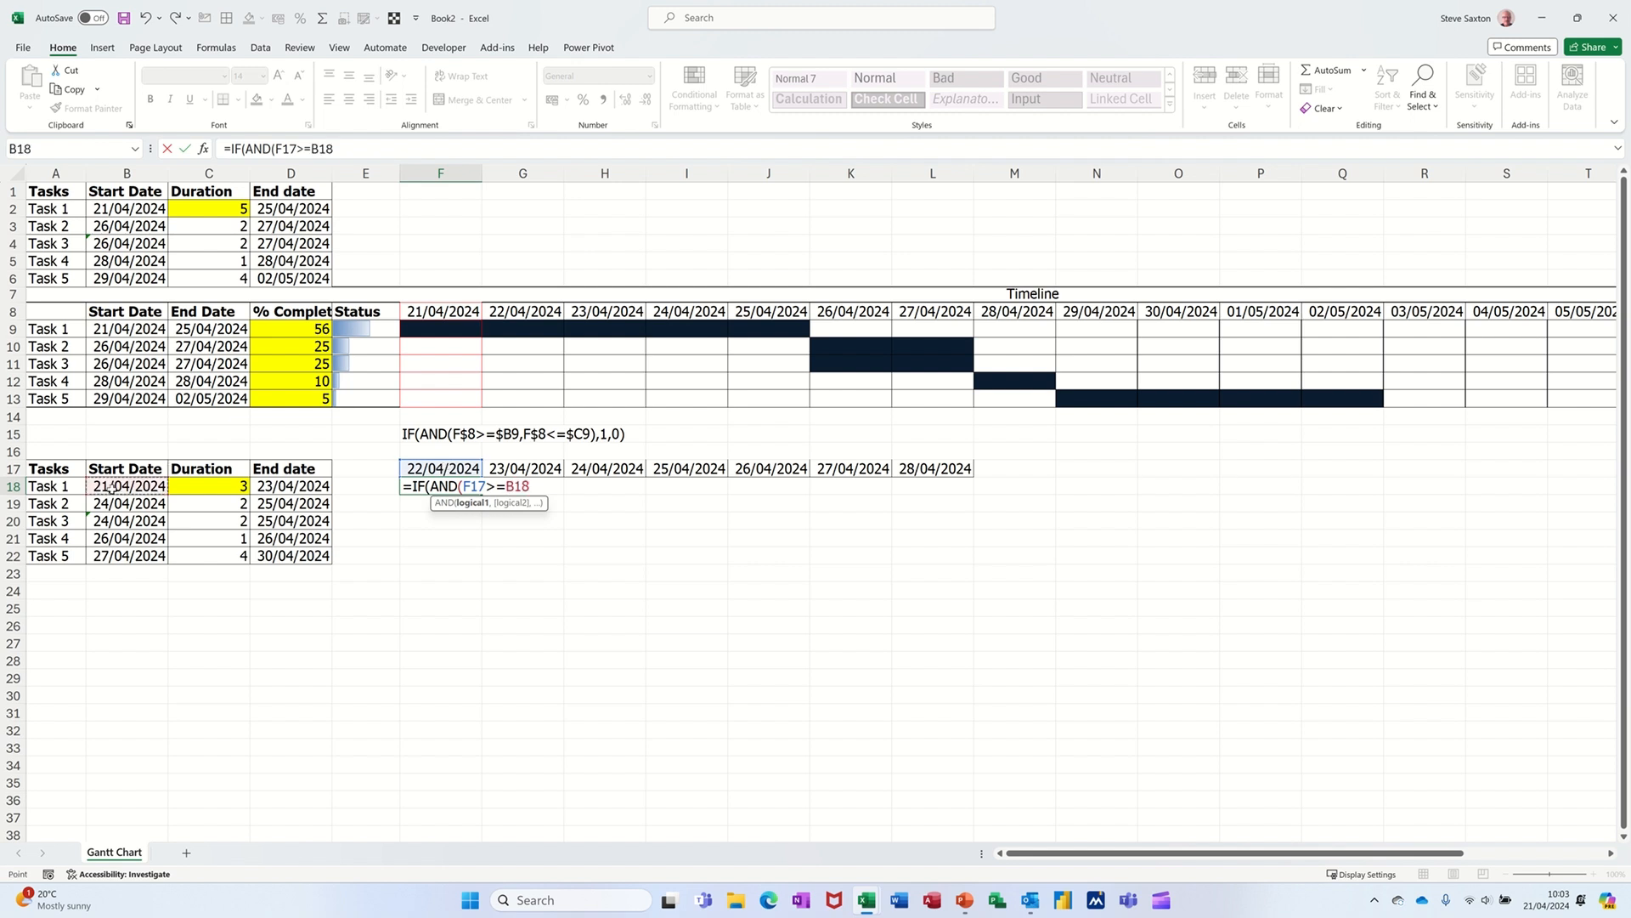
pyautogui.write(',')
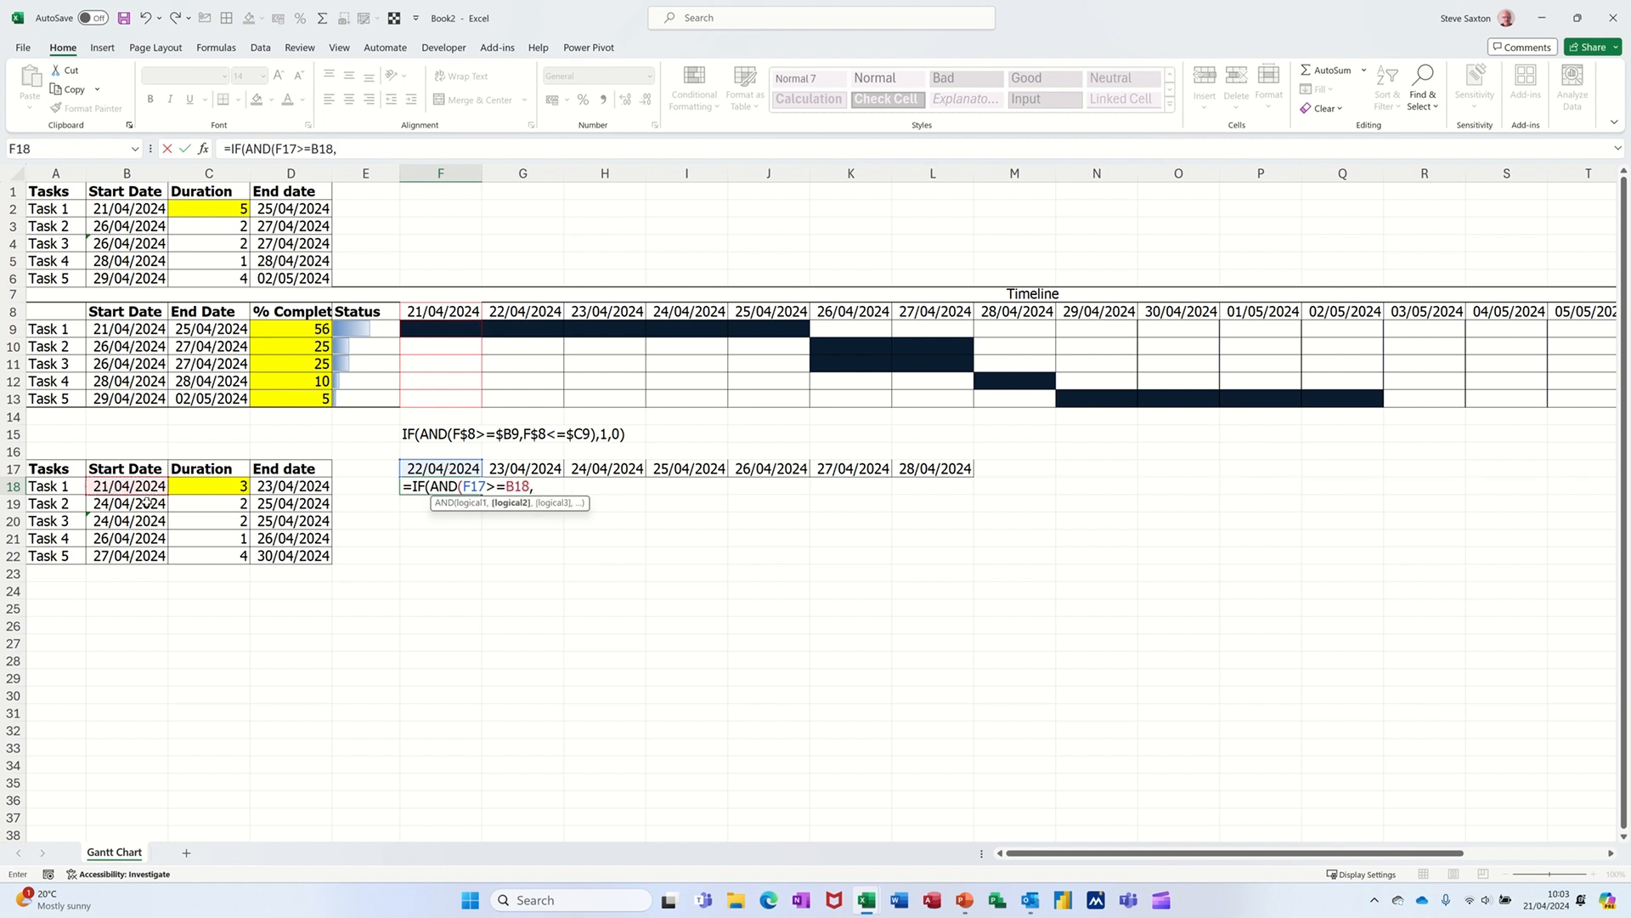
pyautogui.click(429, 469)
pyautogui.write('<=')
pyautogui.click(312, 486)
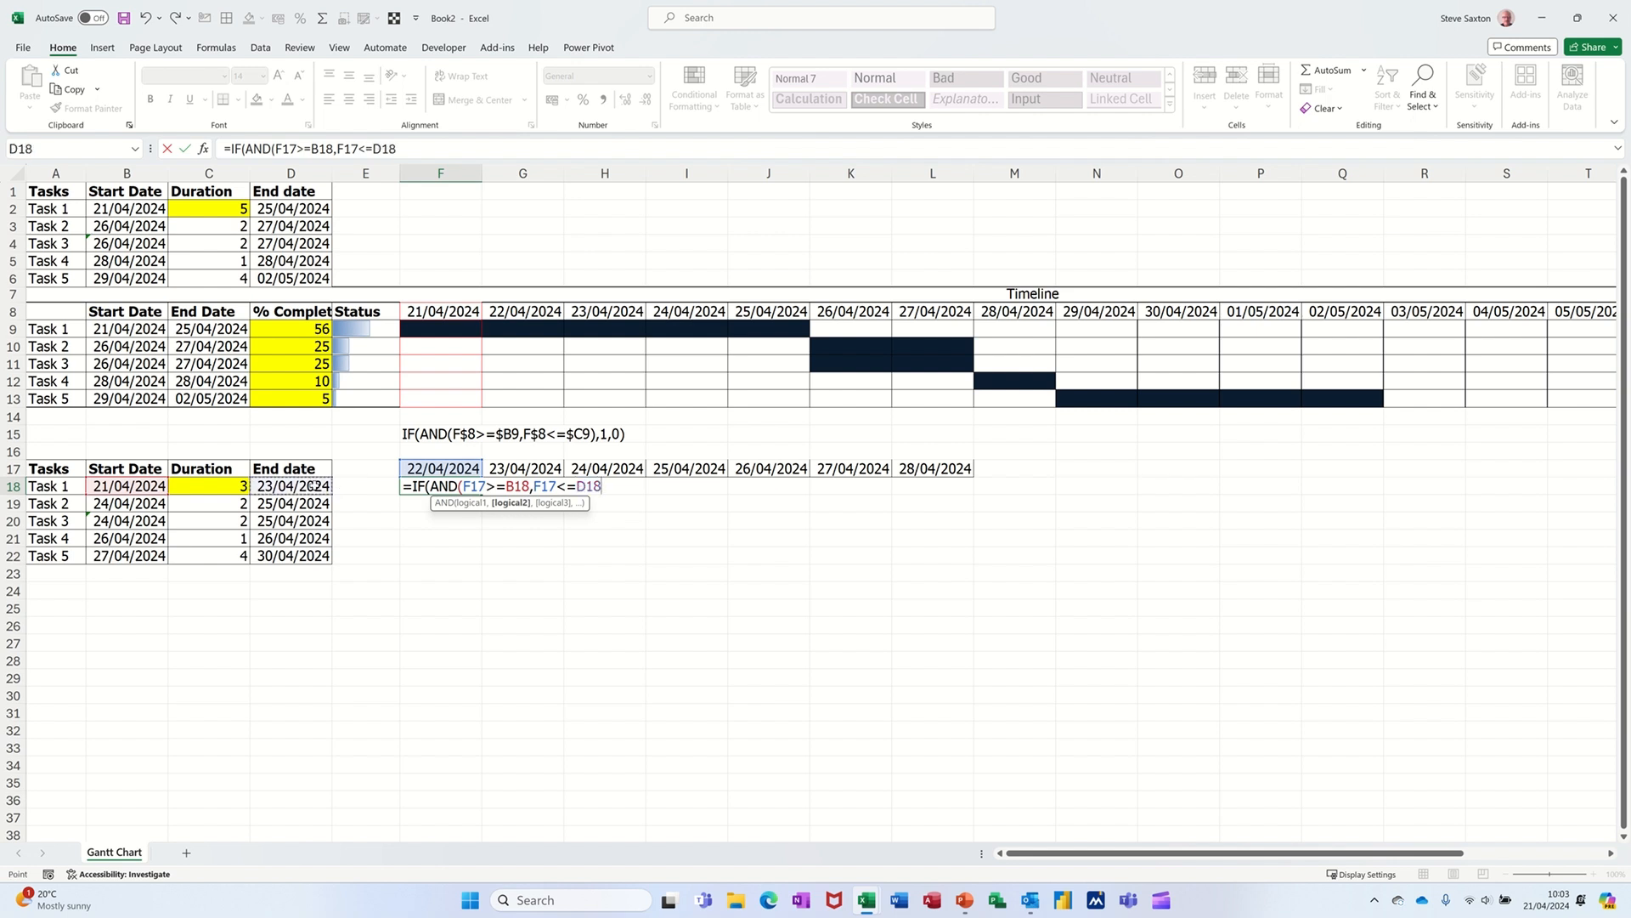
pyautogui.write(')')
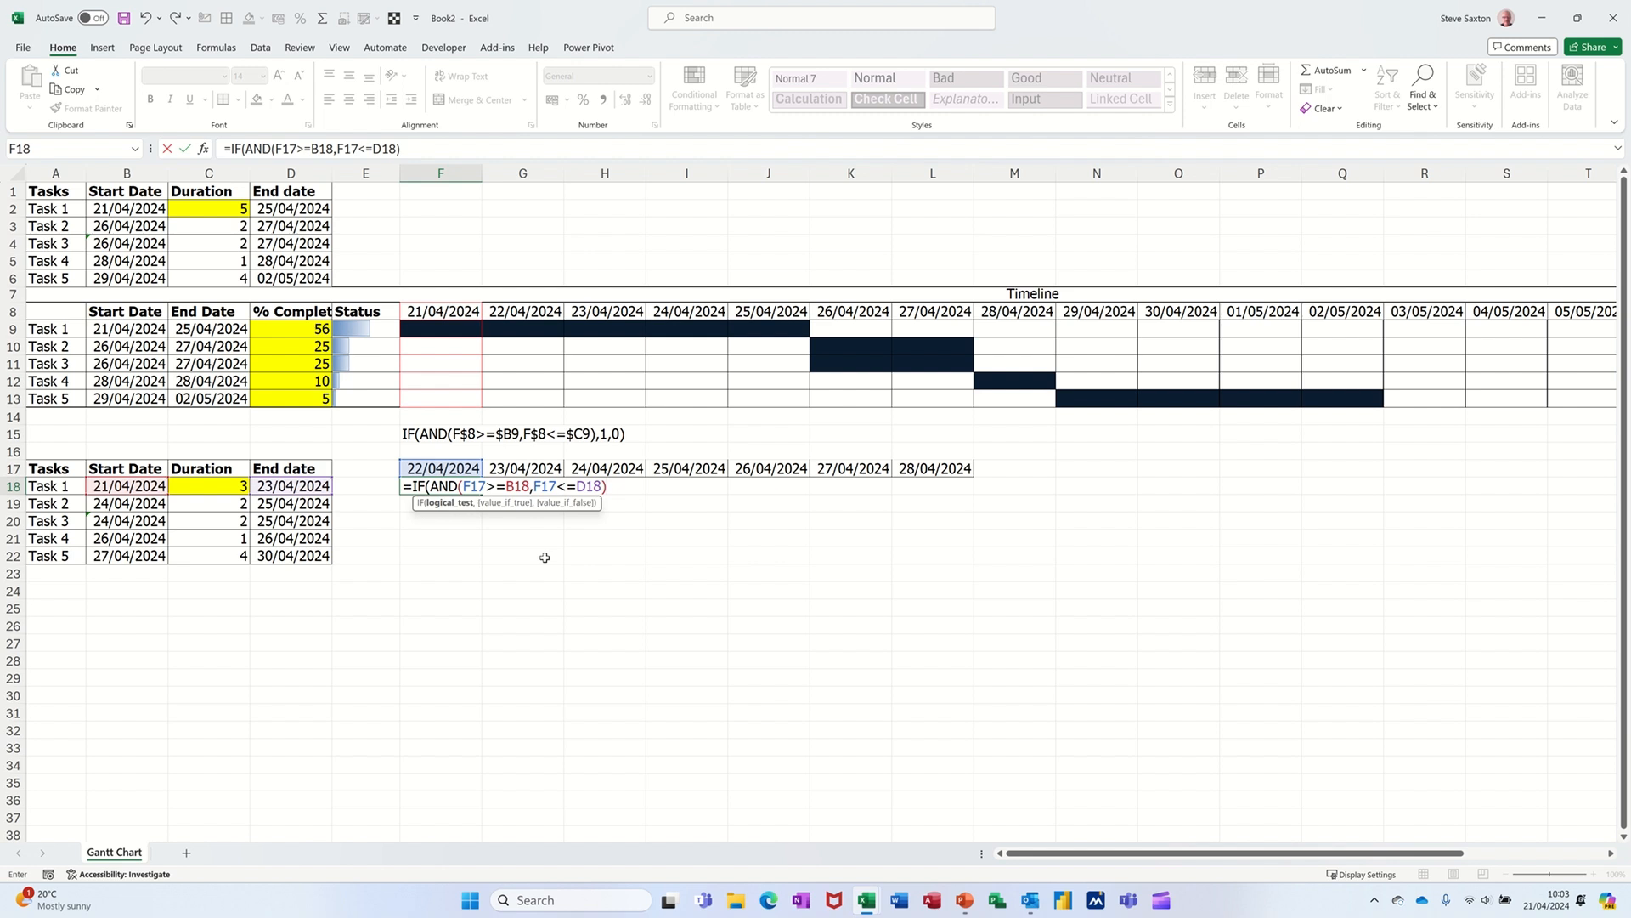
pyautogui.write(',1,0')
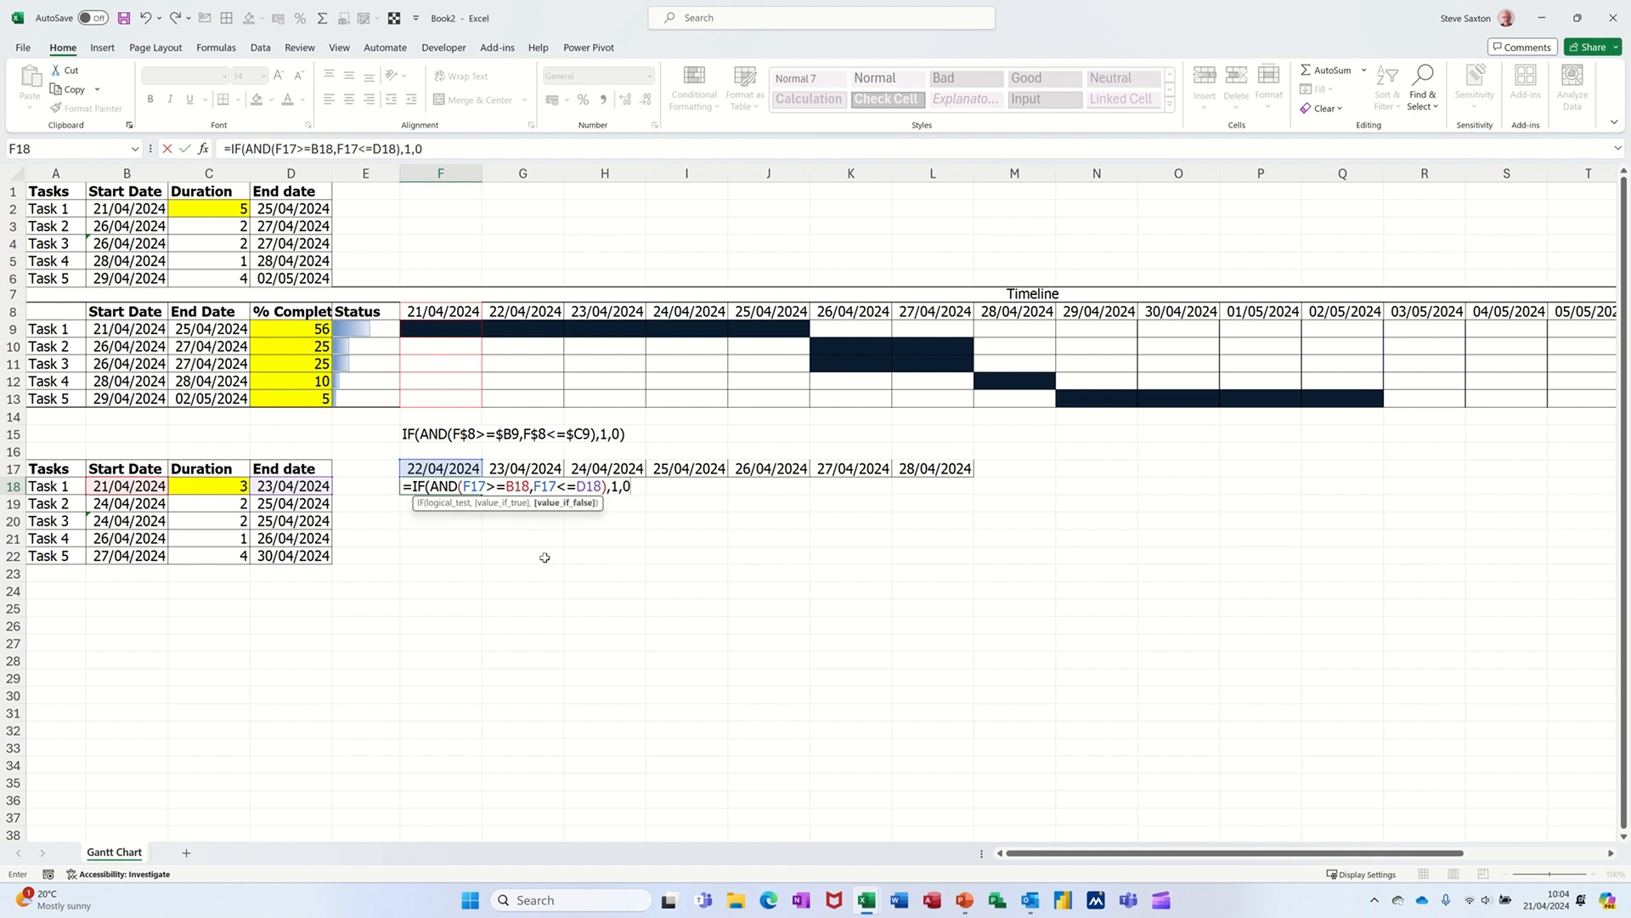
pyautogui.write(')')
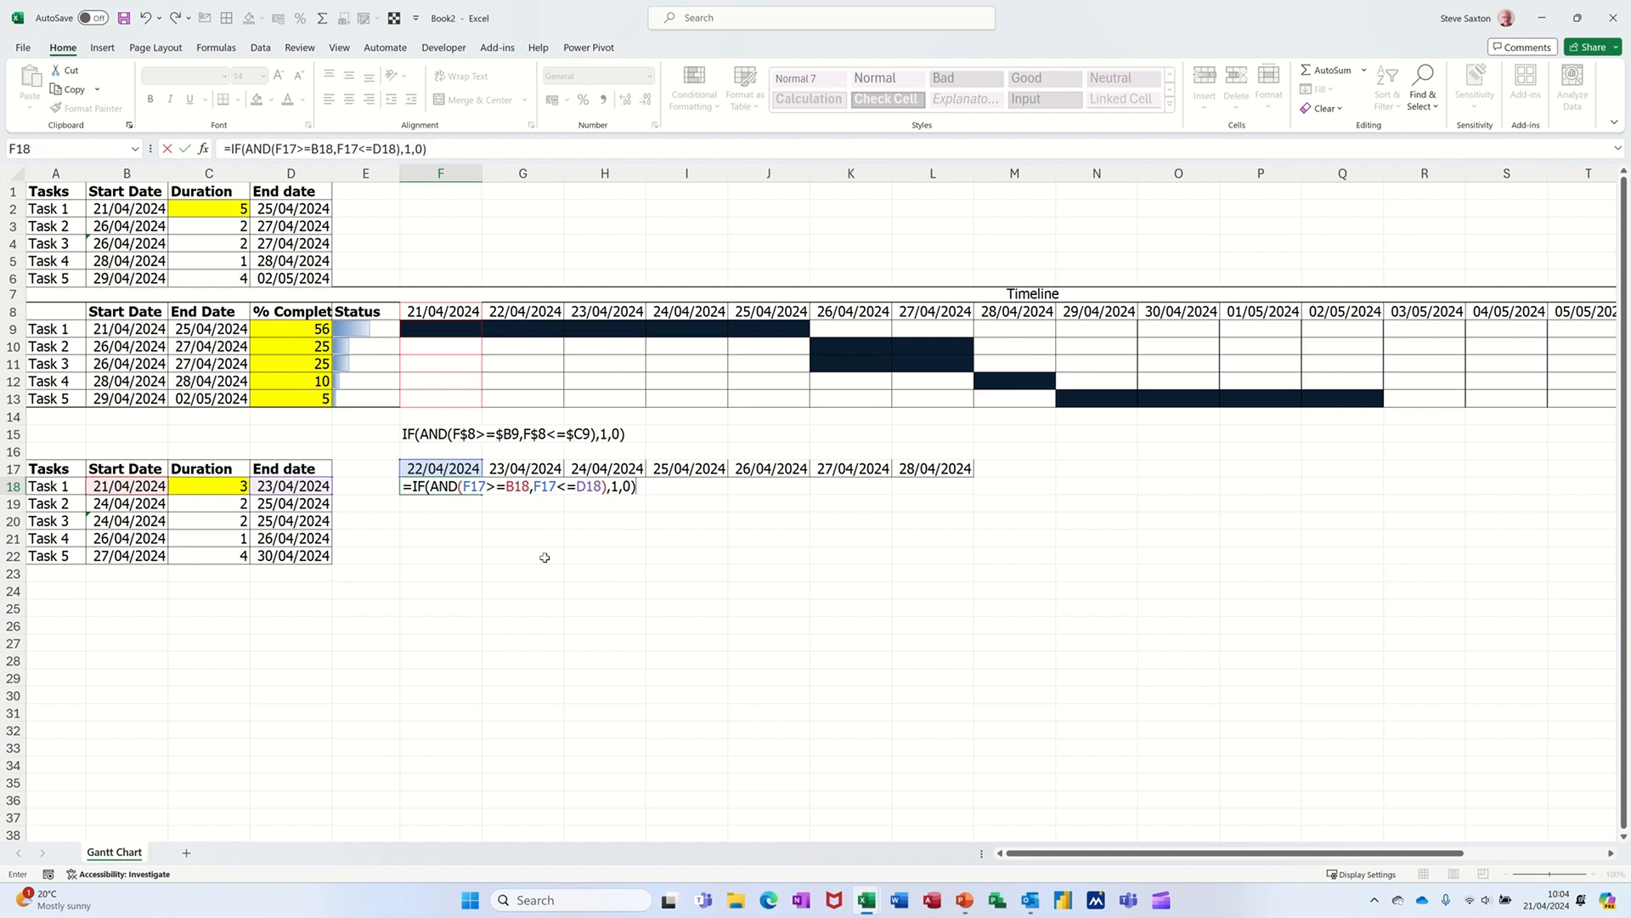
pyautogui.click(186, 150)
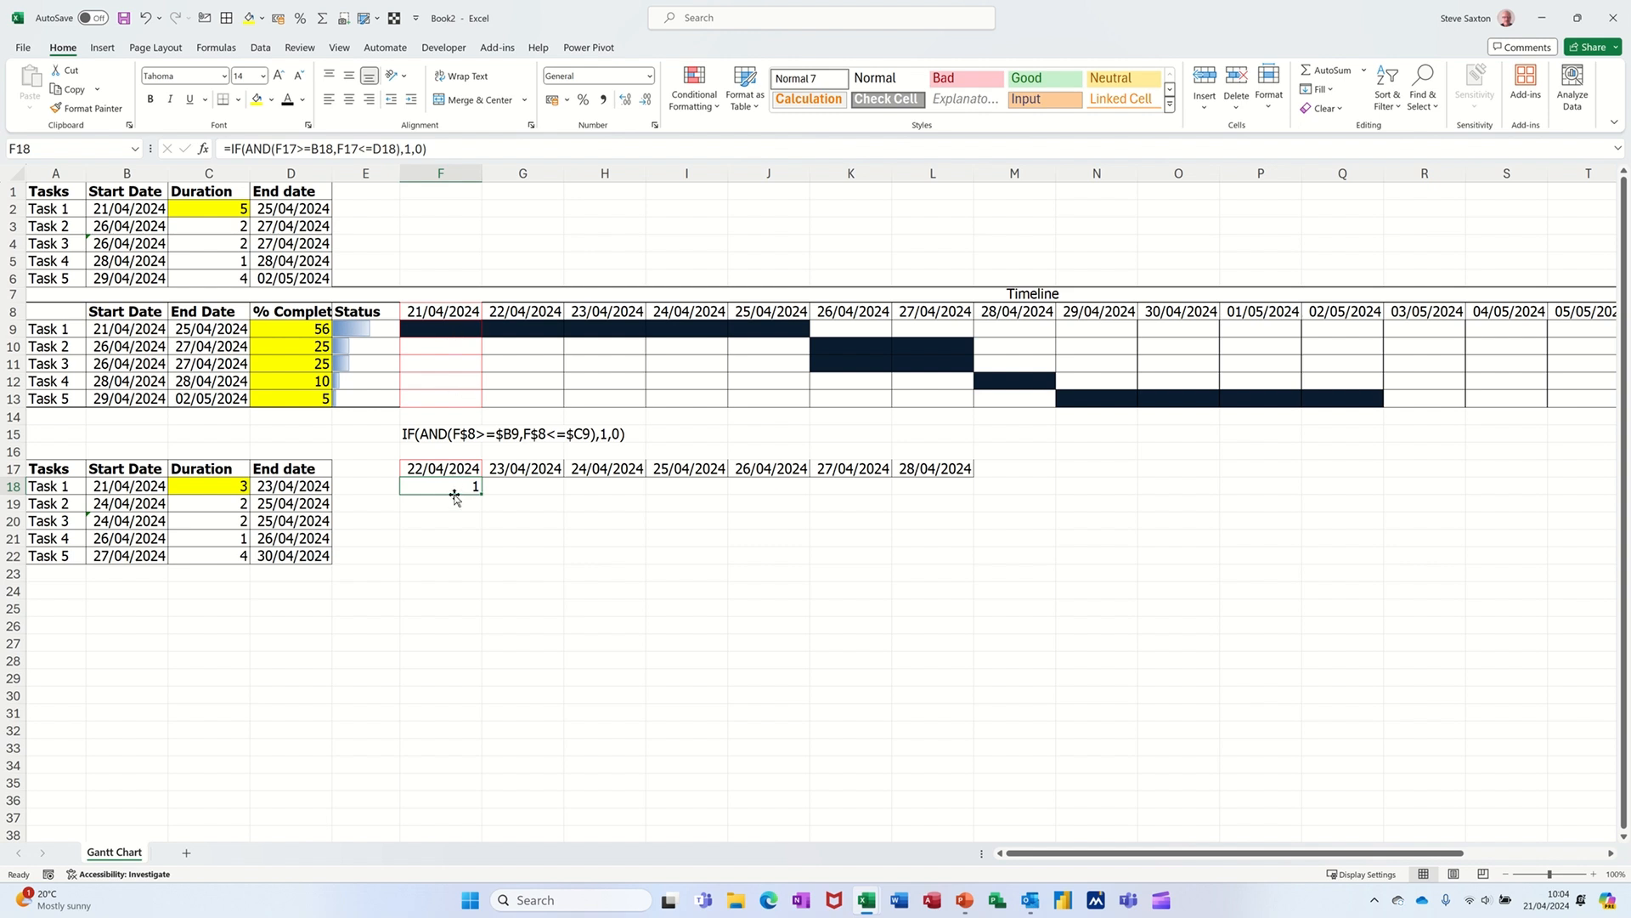
# - Create a conditional formatting rule for F18 that formats only cells whose value is equal to 1
pyautogui.click(695, 99)
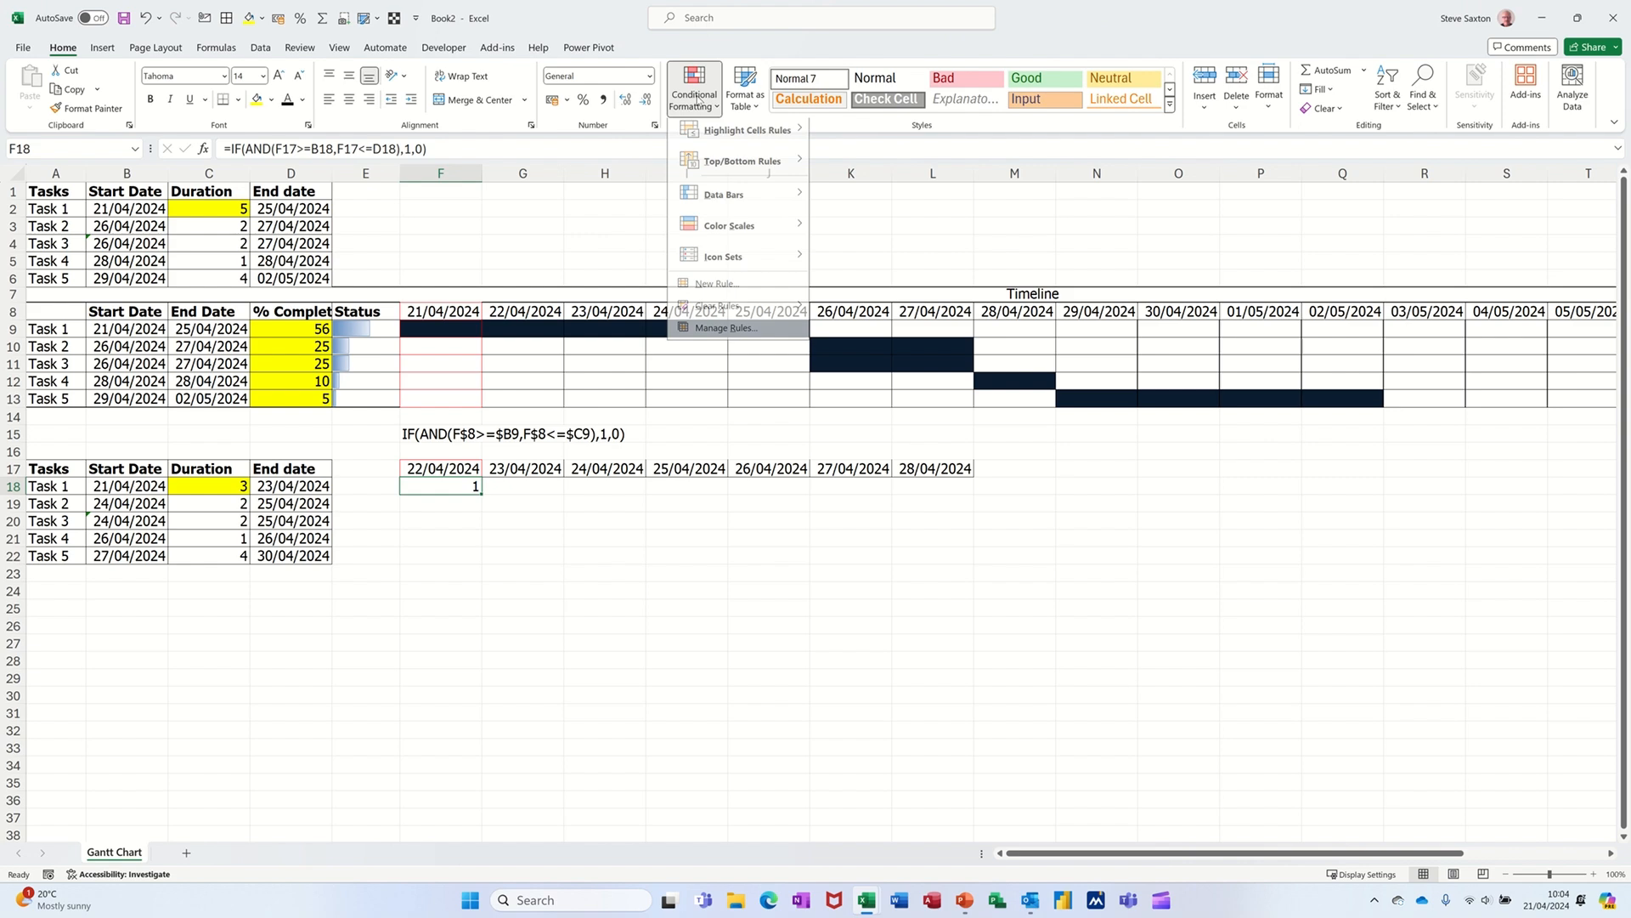
pyautogui.click(724, 336)
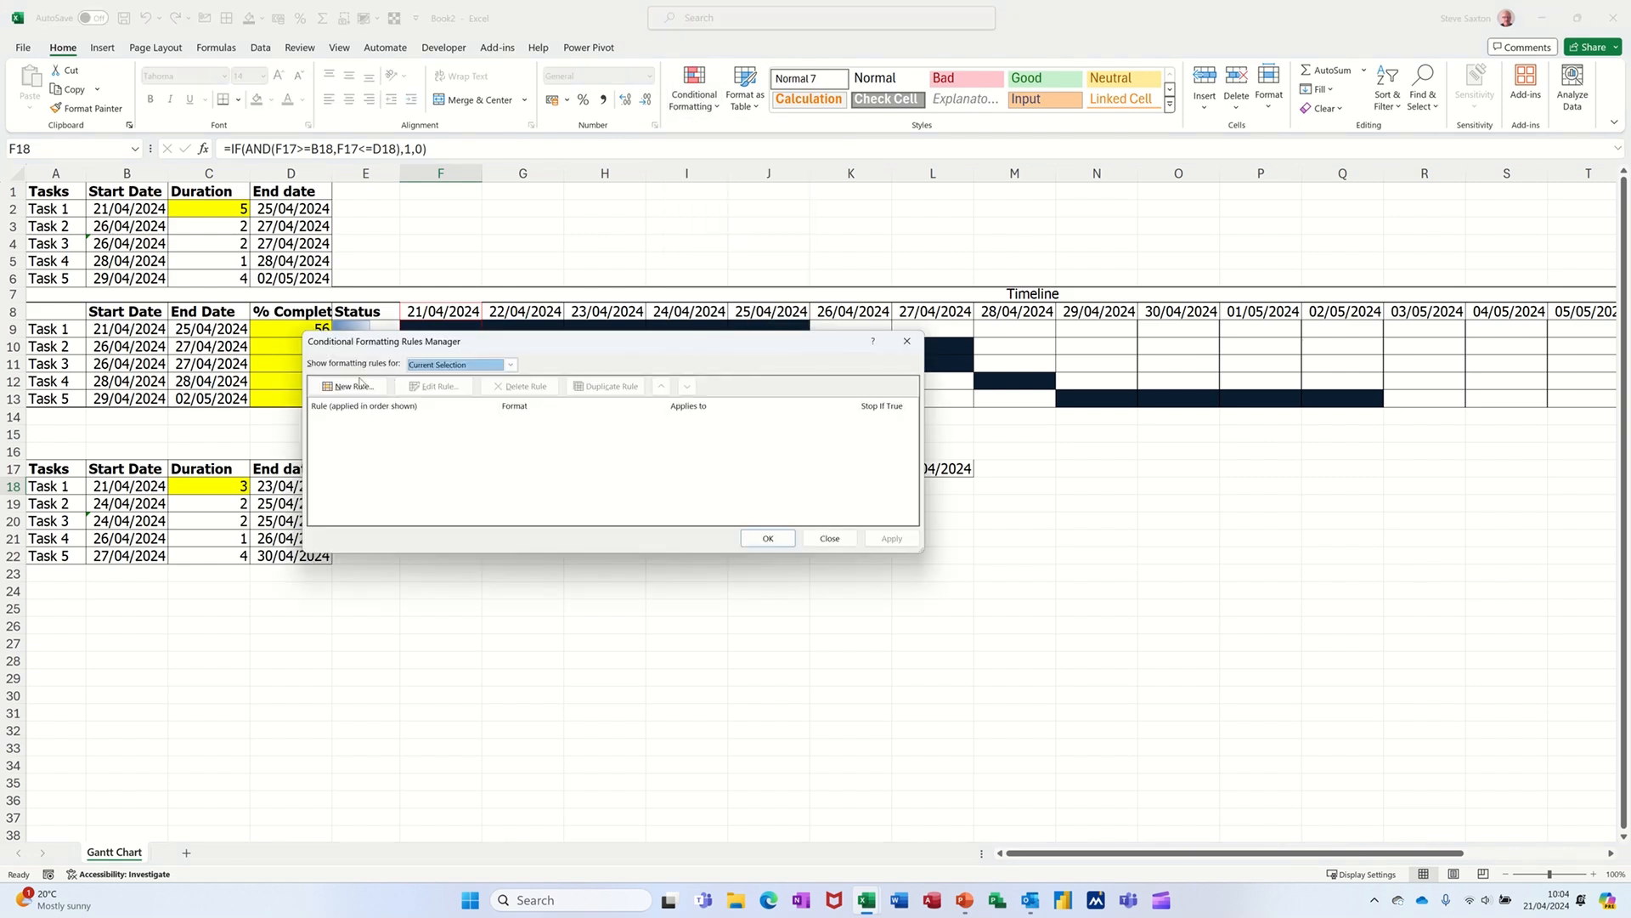
pyautogui.click(358, 385)
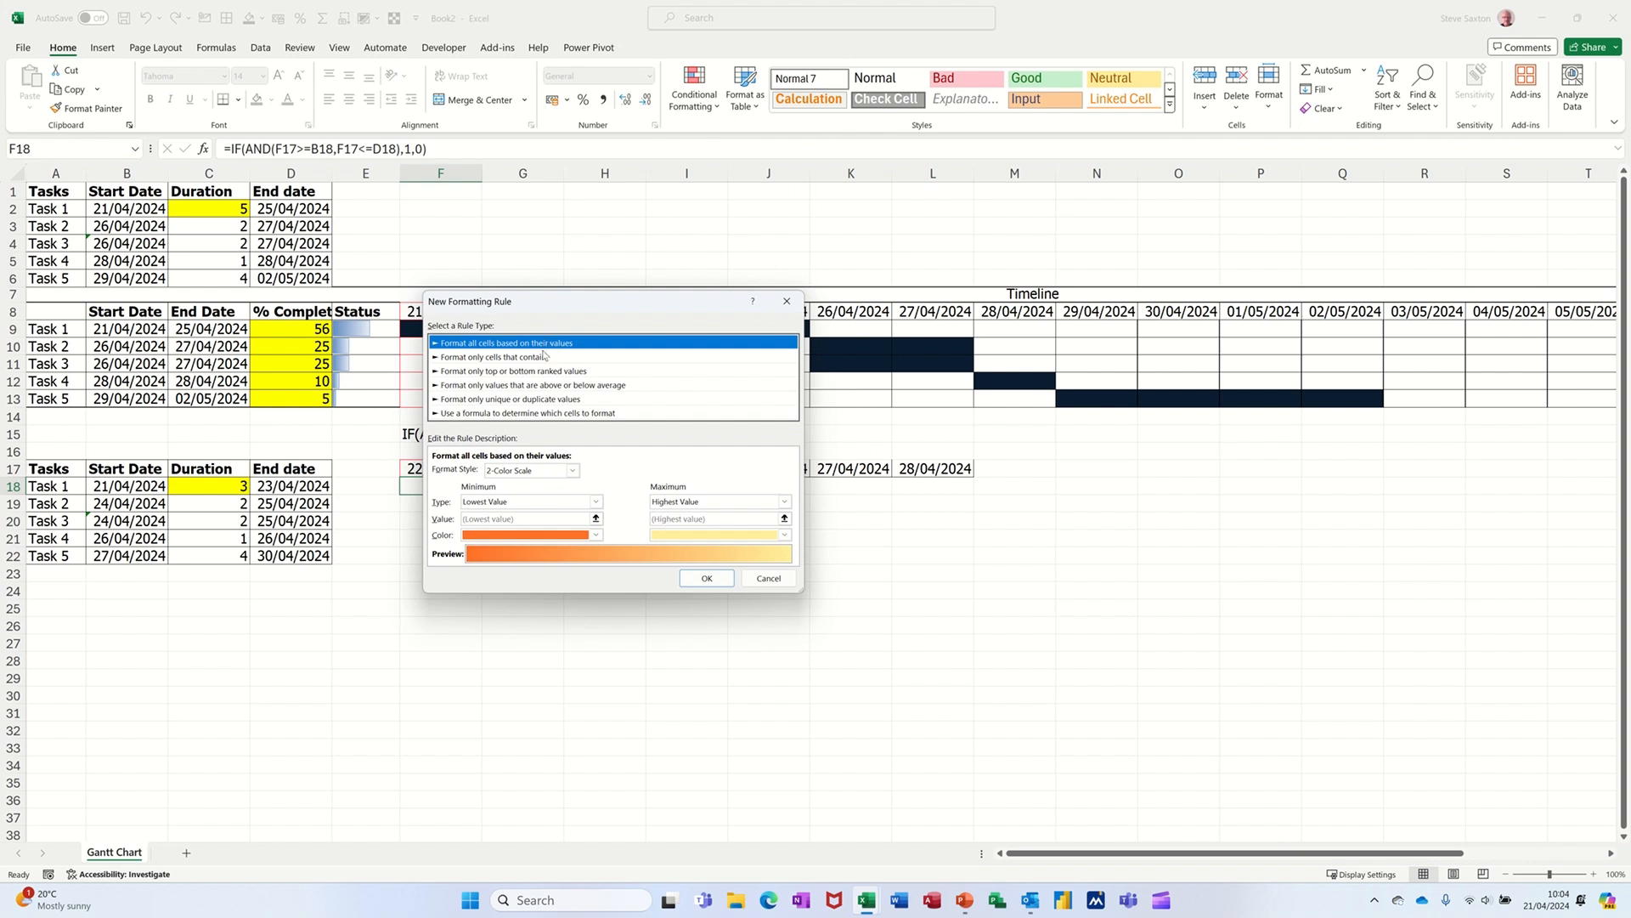
pyautogui.click(544, 356)
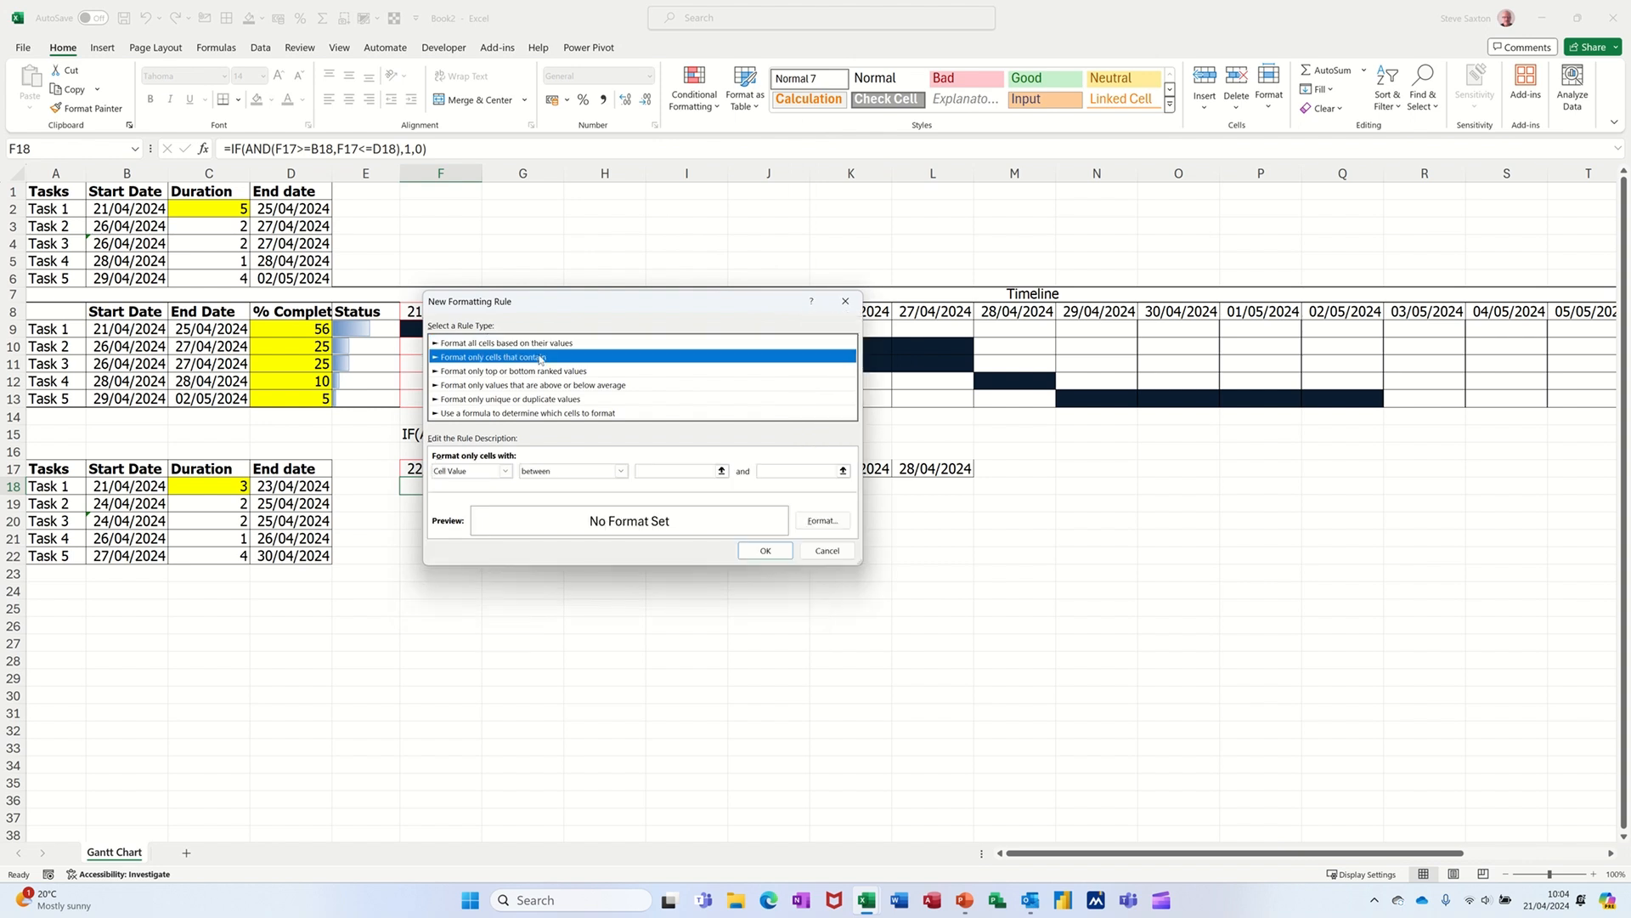
pyautogui.click(621, 472)
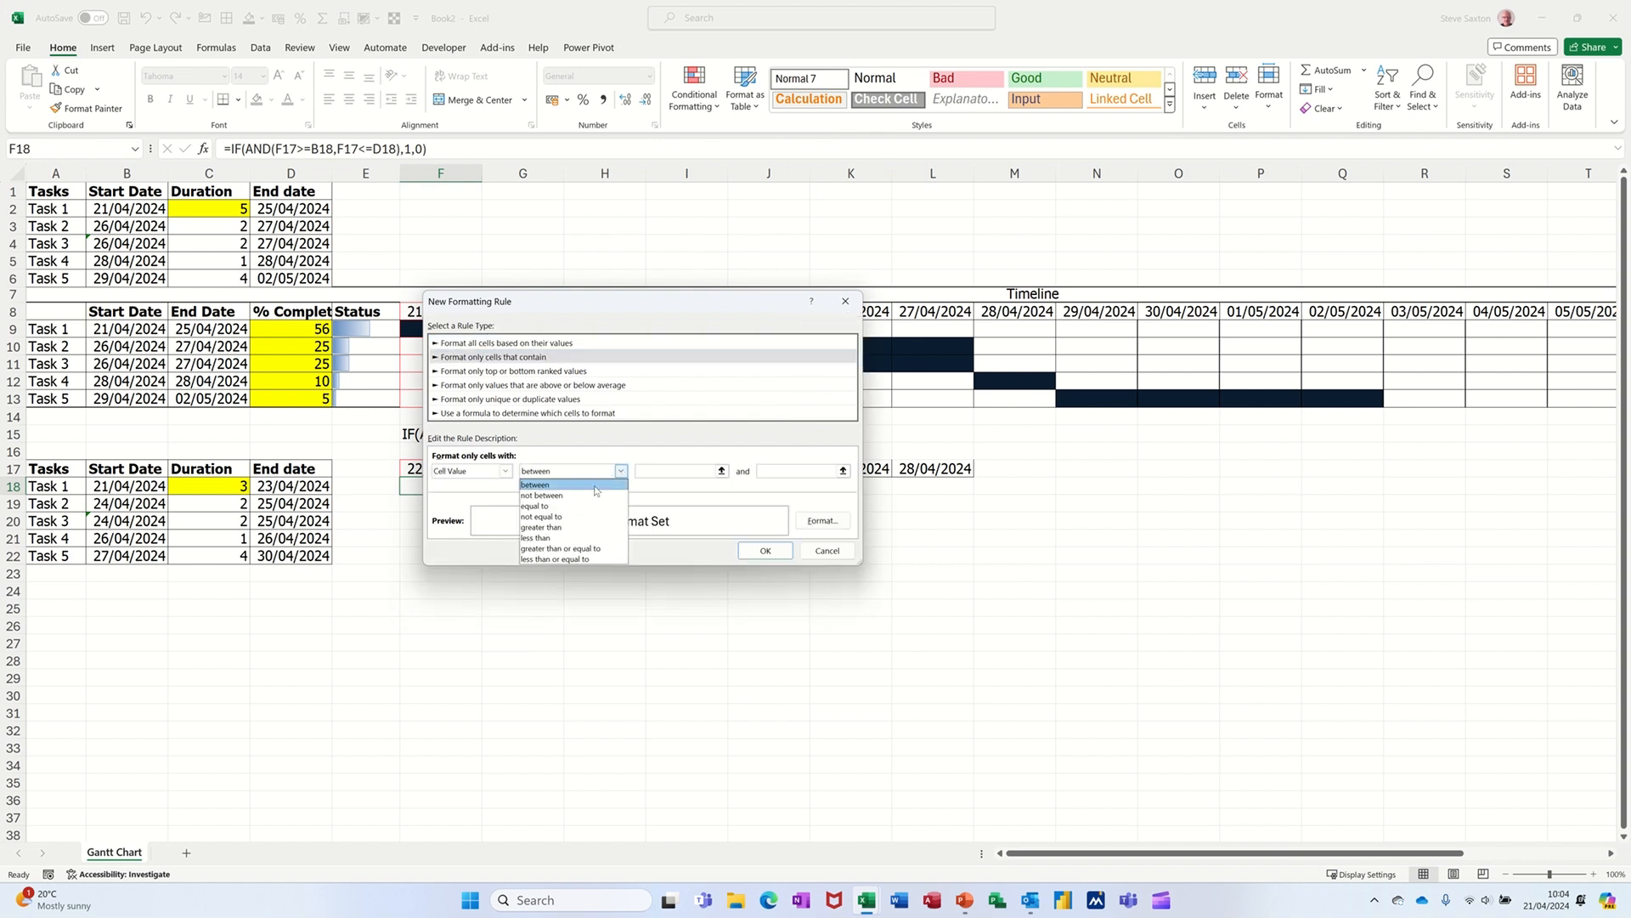
pyautogui.click(585, 509)
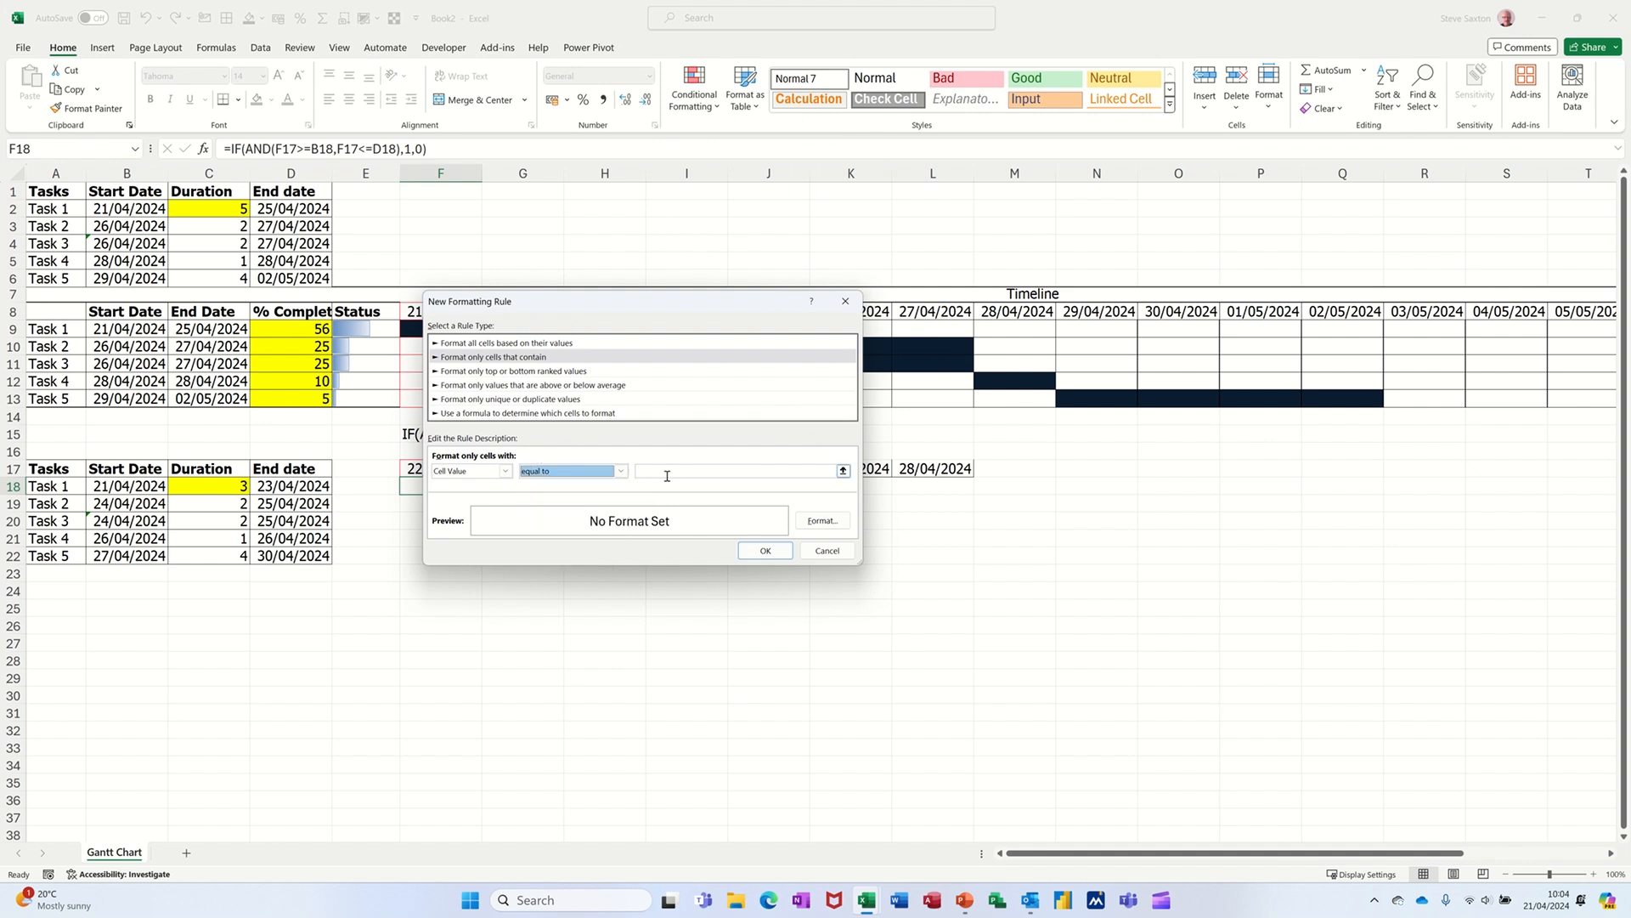
pyautogui.click(667, 470)
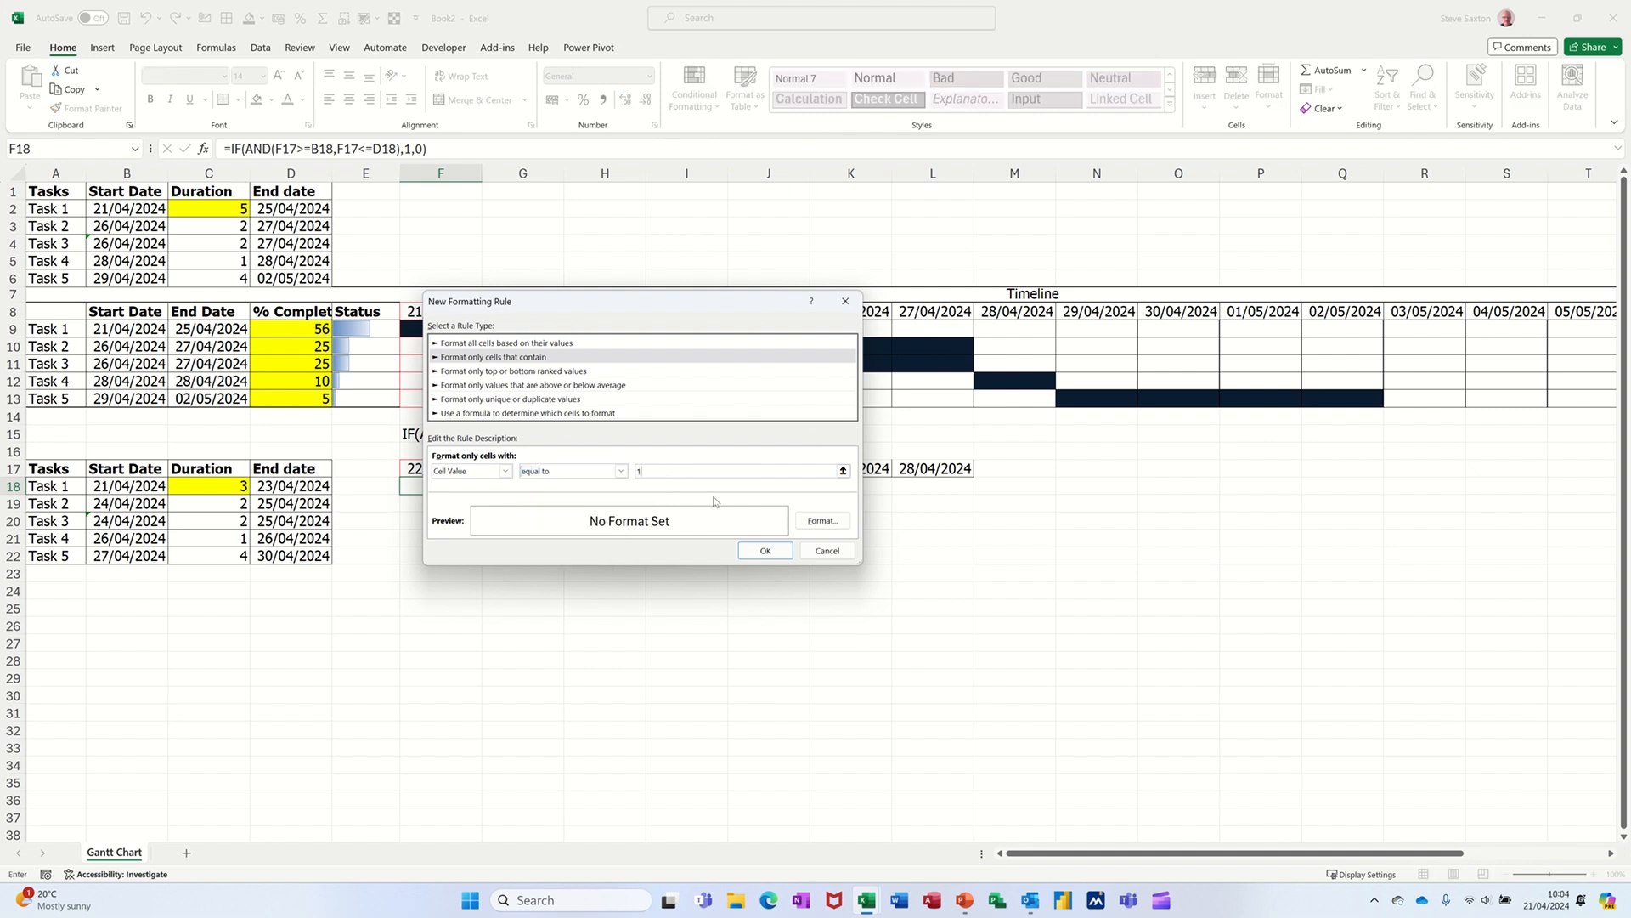
# - Give the F18 conditional formatting rule a dark teal background fill and apply it
pyautogui.click(802, 521)
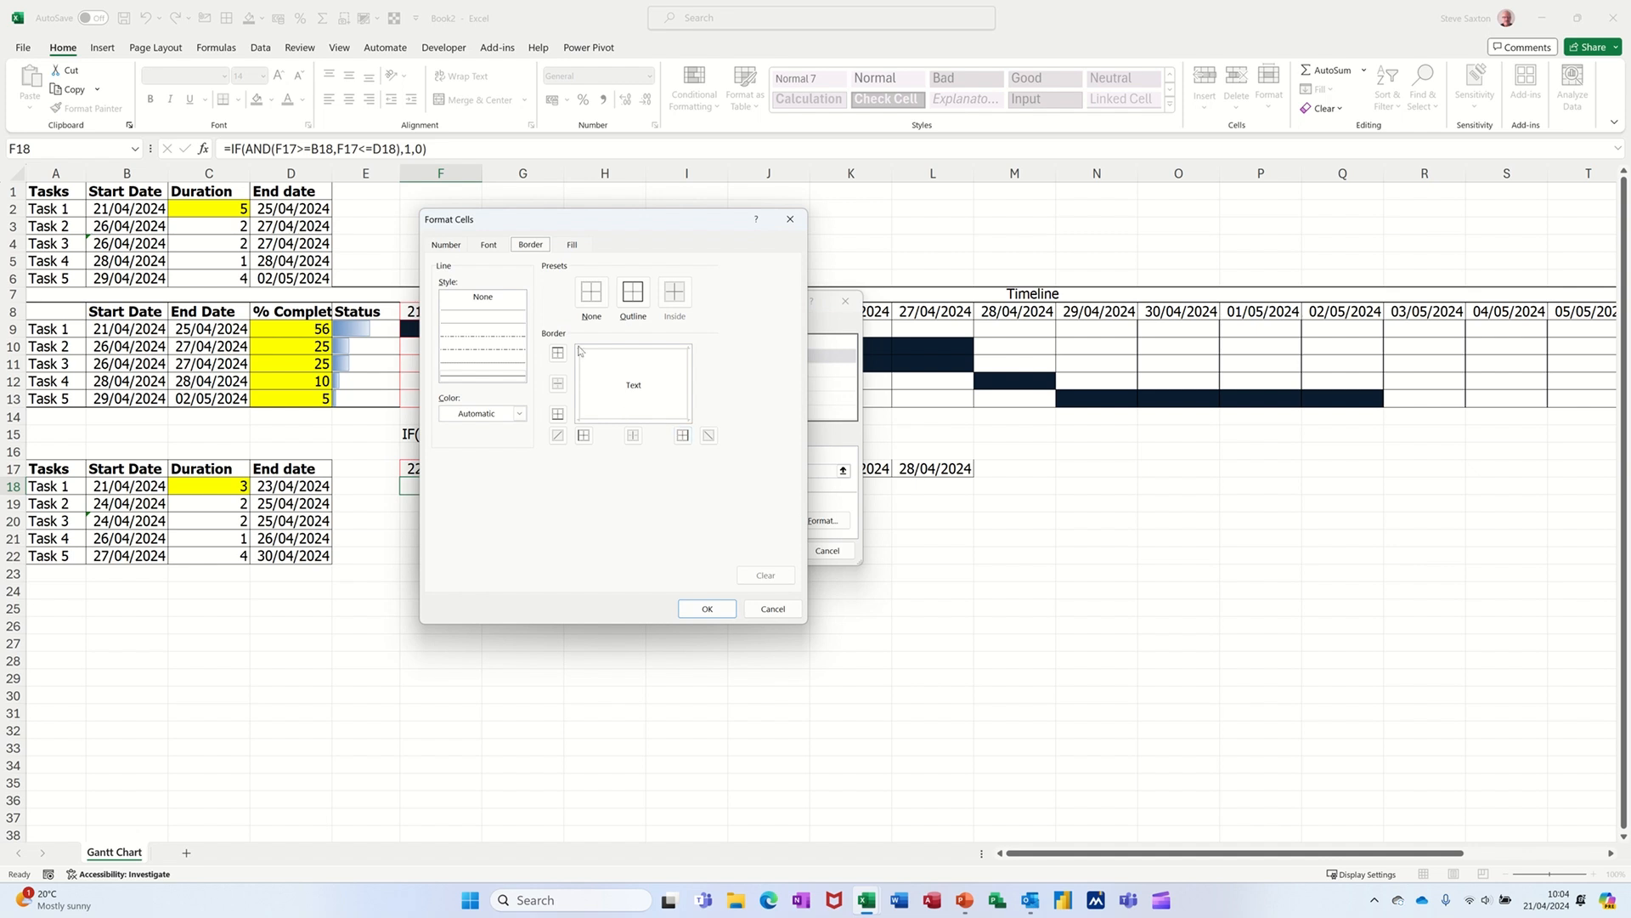
pyautogui.click(572, 245)
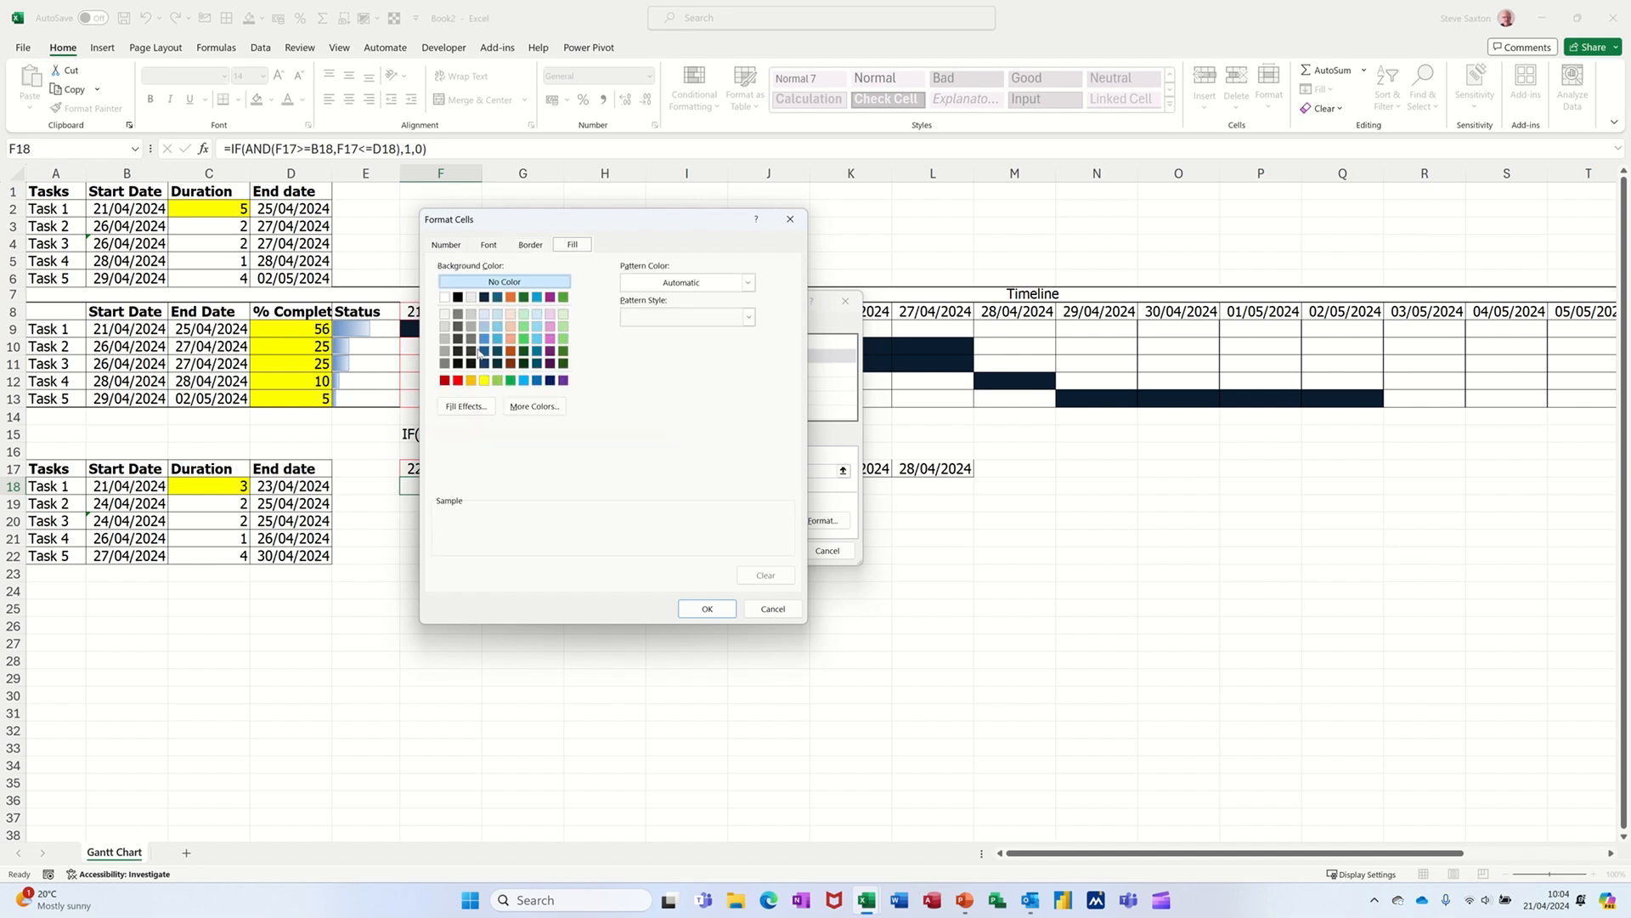
pyautogui.click(498, 297)
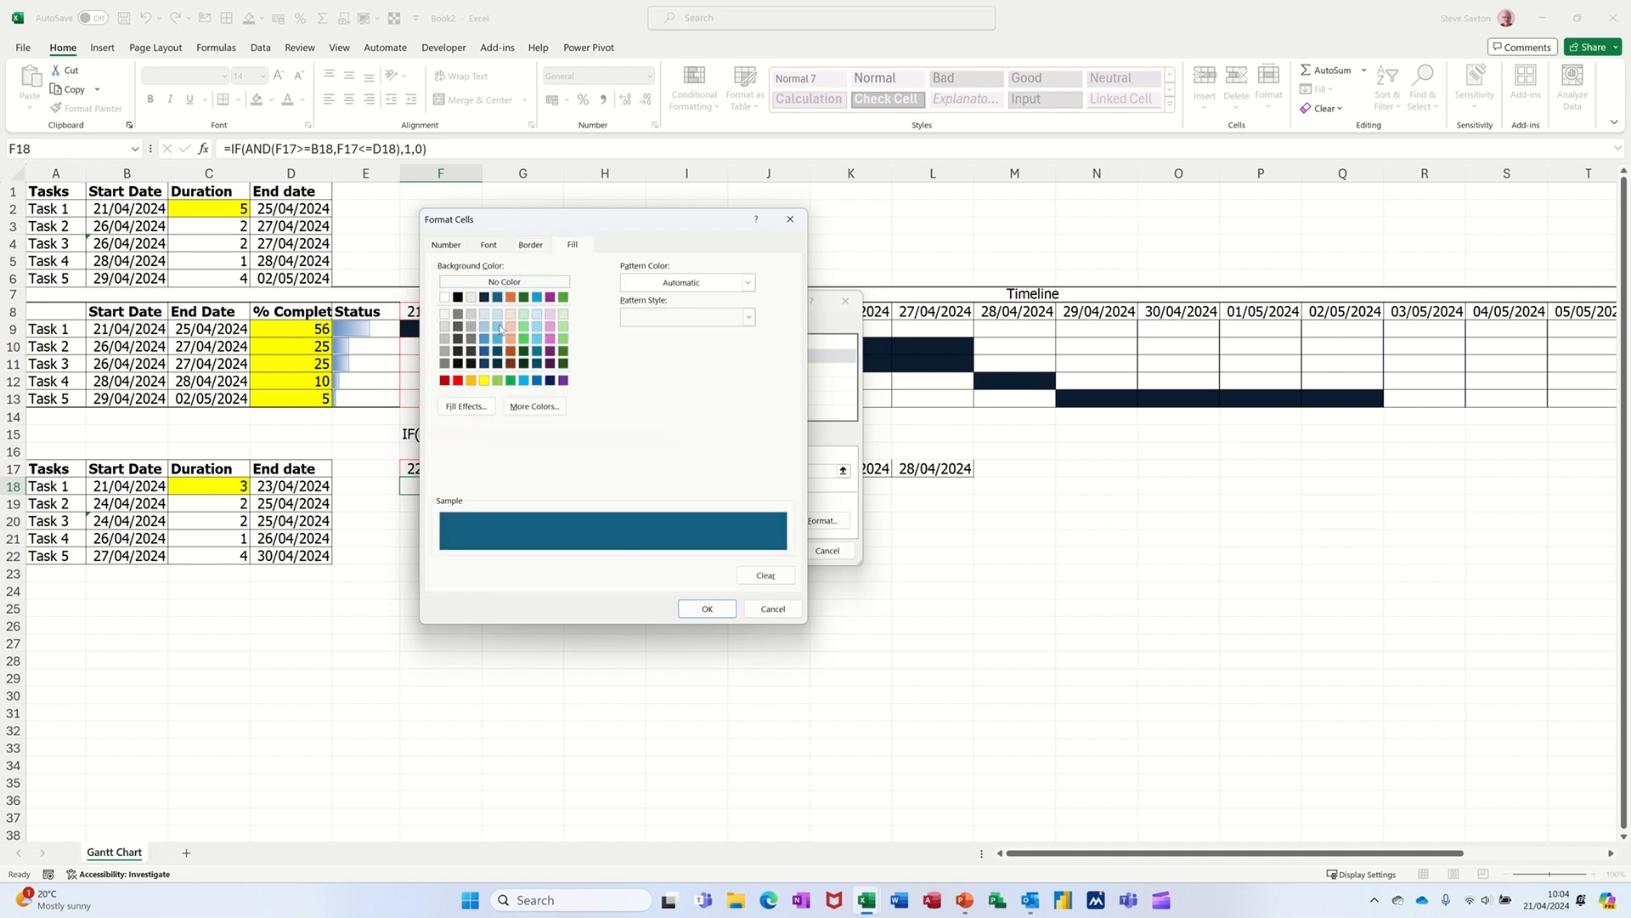
pyautogui.click(706, 608)
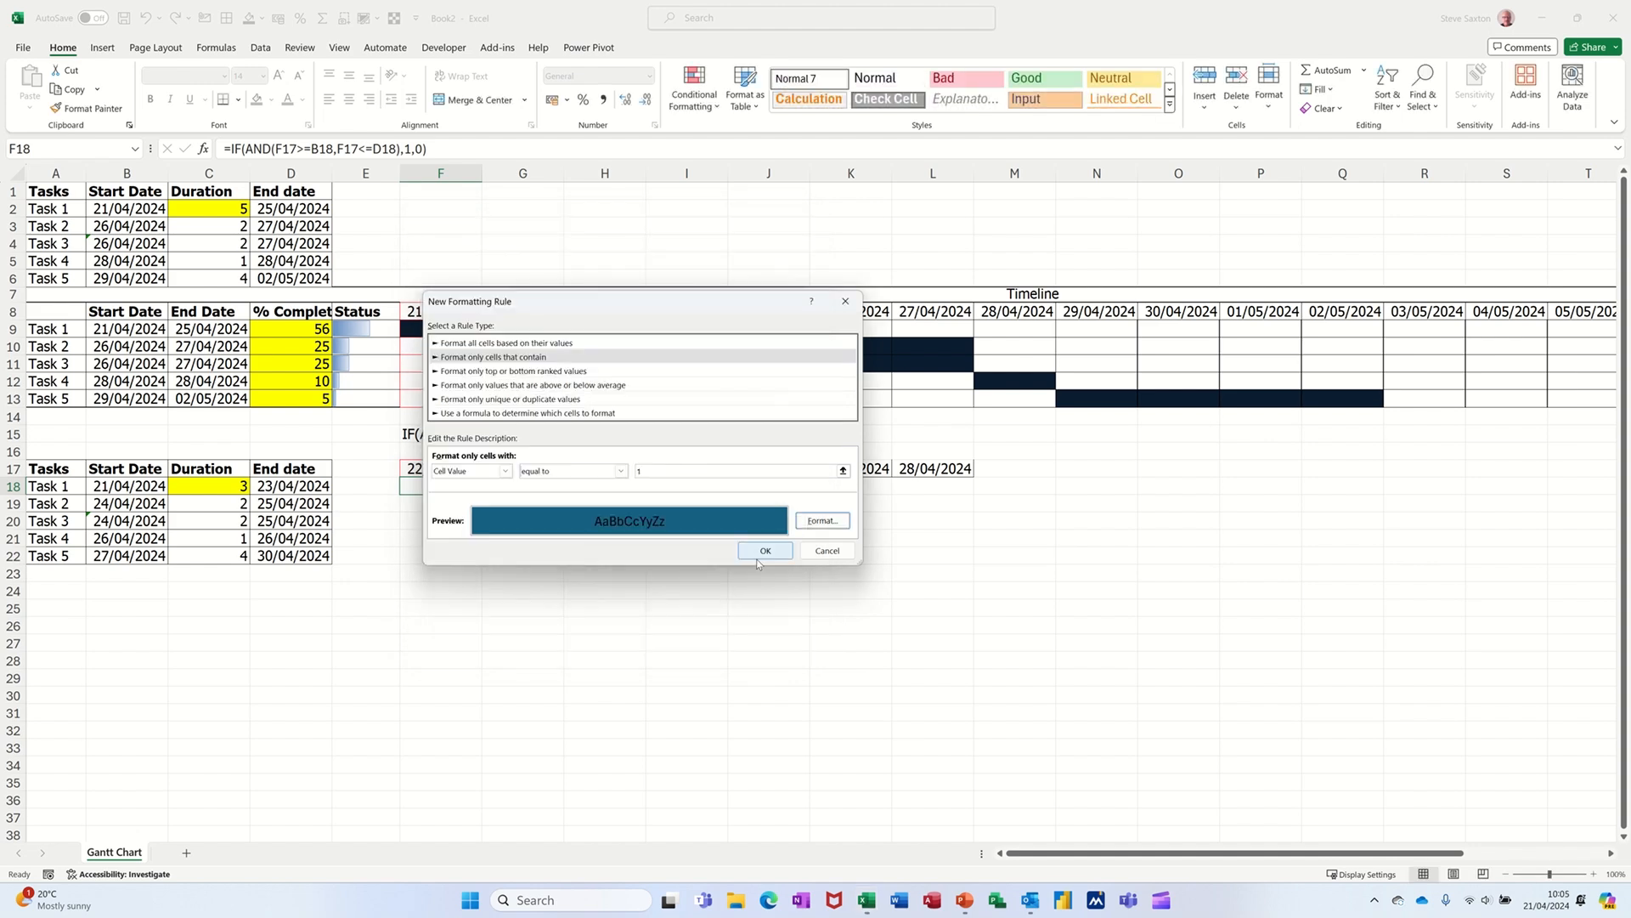
pyautogui.click(764, 550)
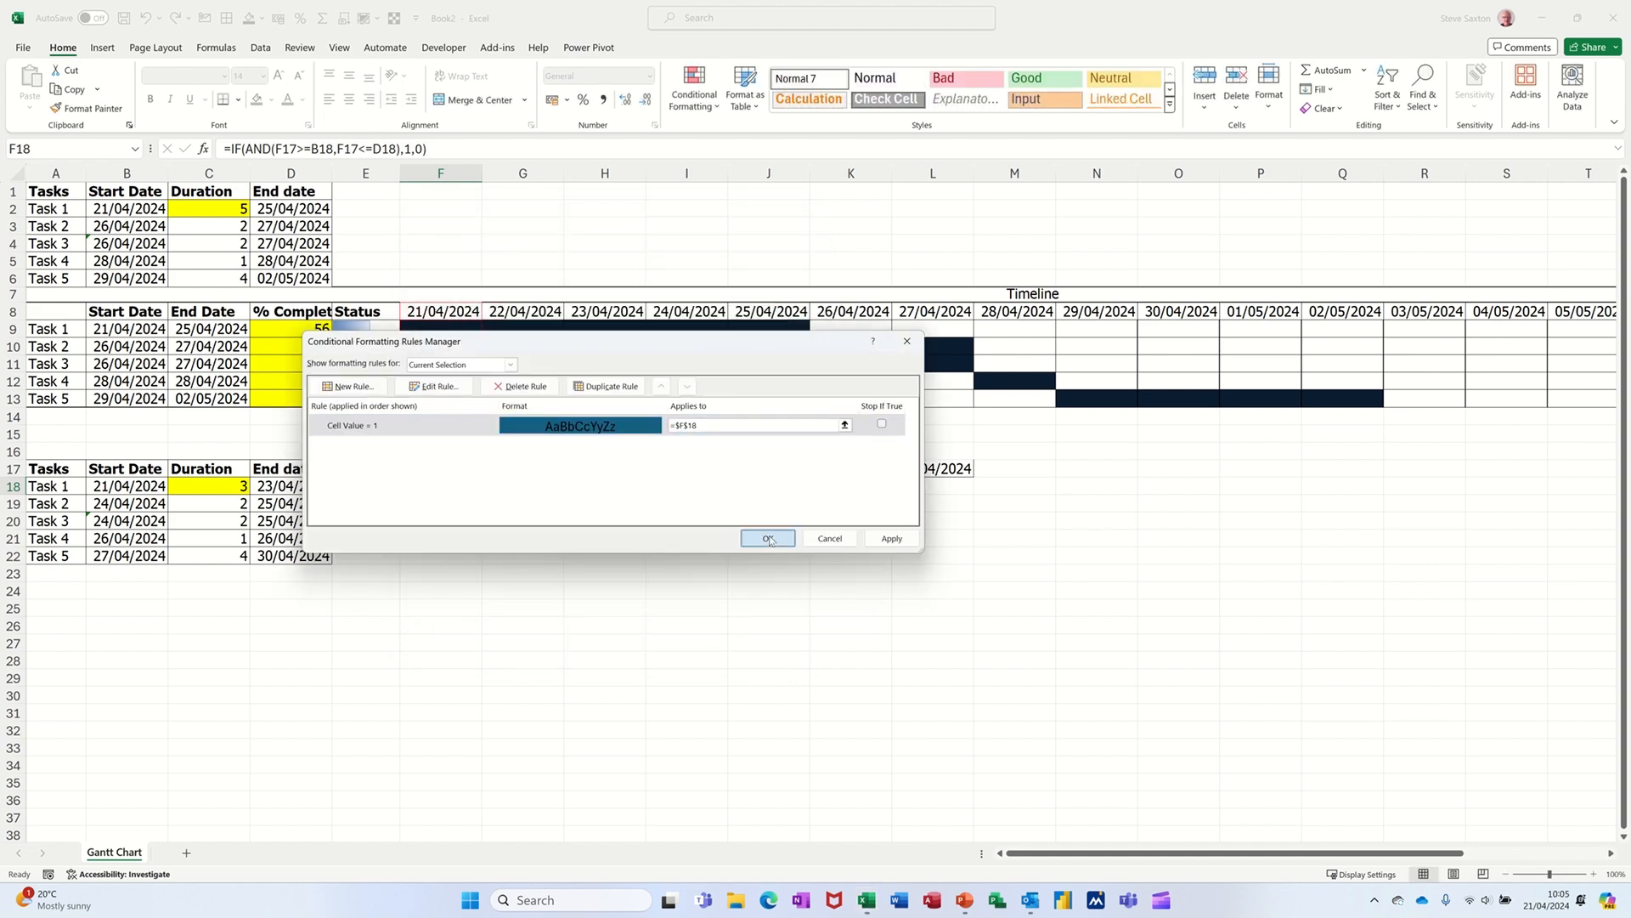
pyautogui.click(768, 539)
pyautogui.click(439, 521)
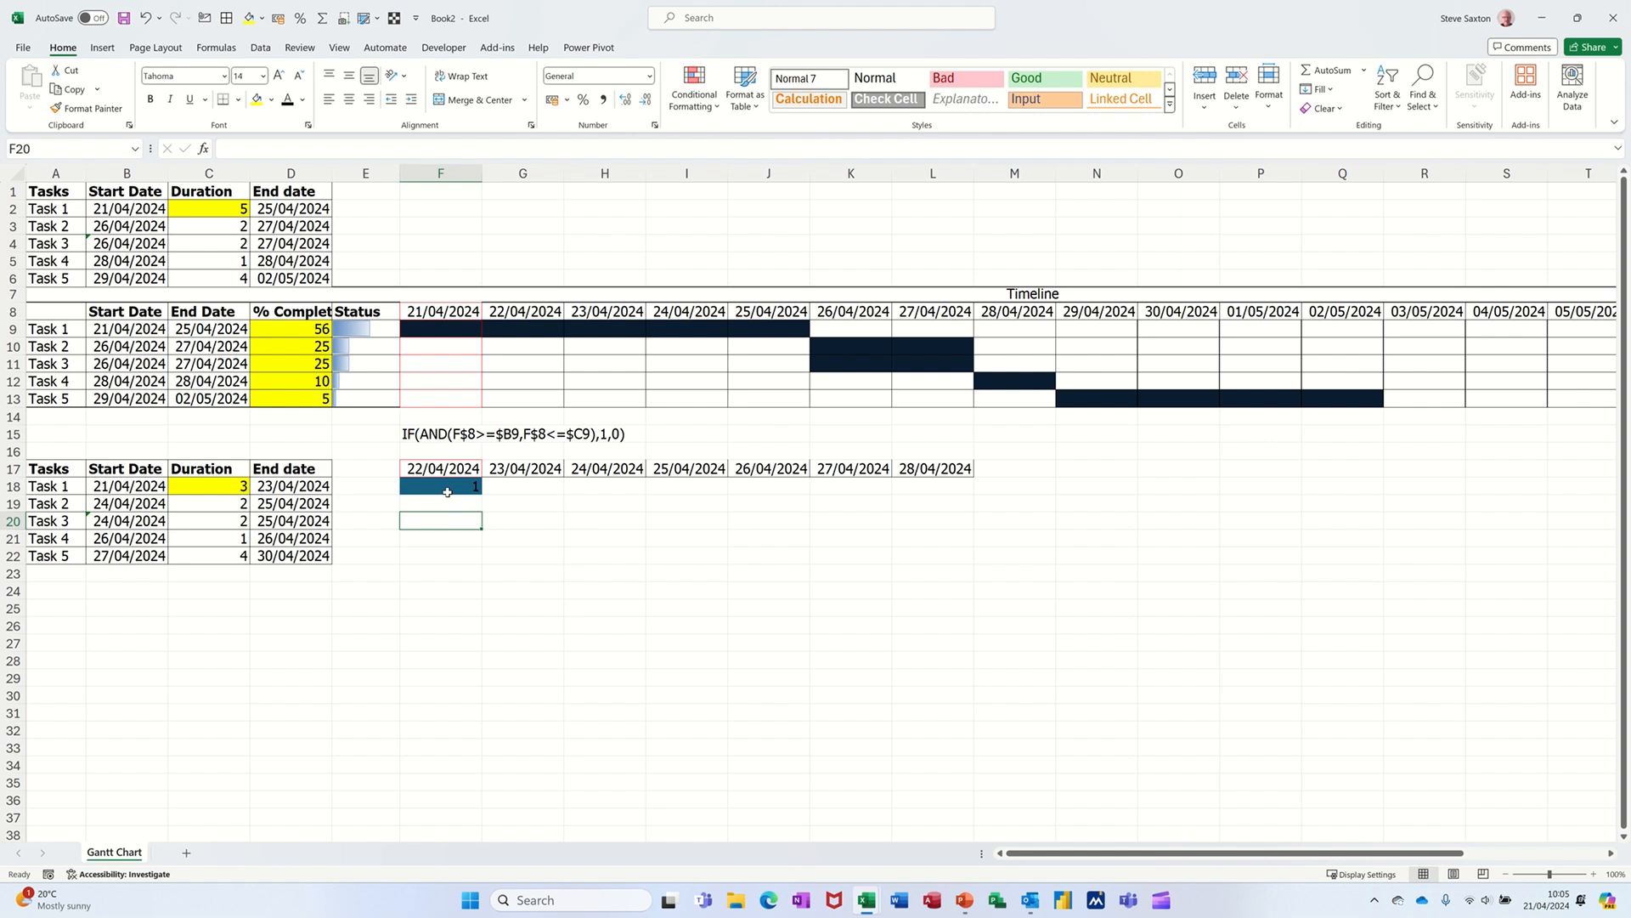
# - Examine the conditional formatting rules behind the original Gantt timeline, starting from cell G9, and close them without changes
pyautogui.click(447, 492)
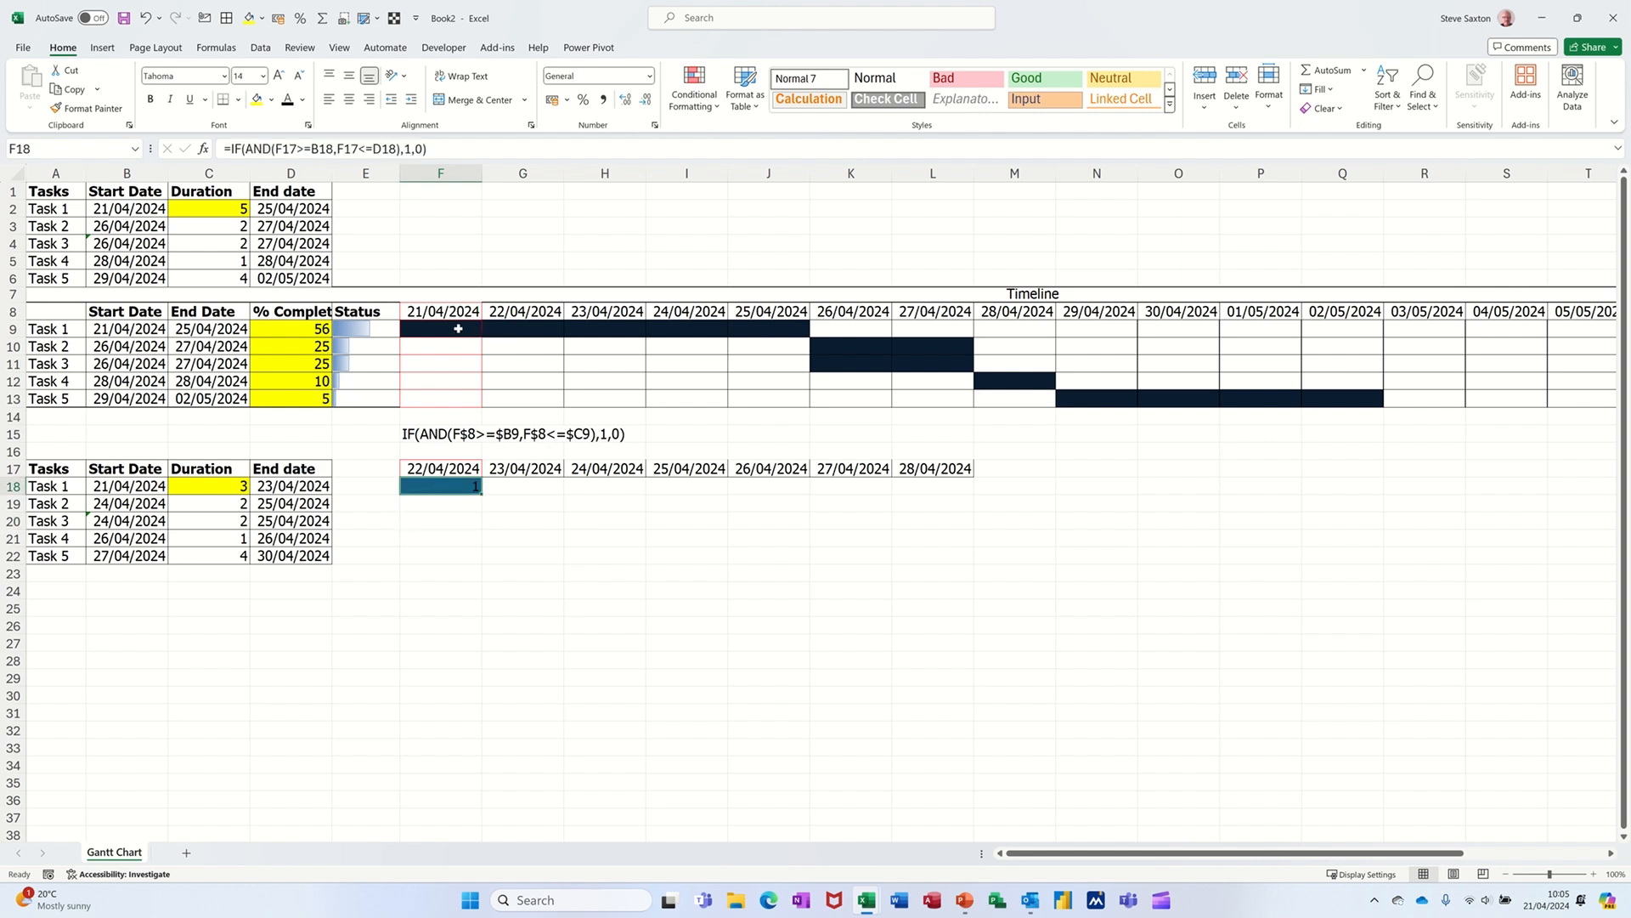
pyautogui.click(506, 326)
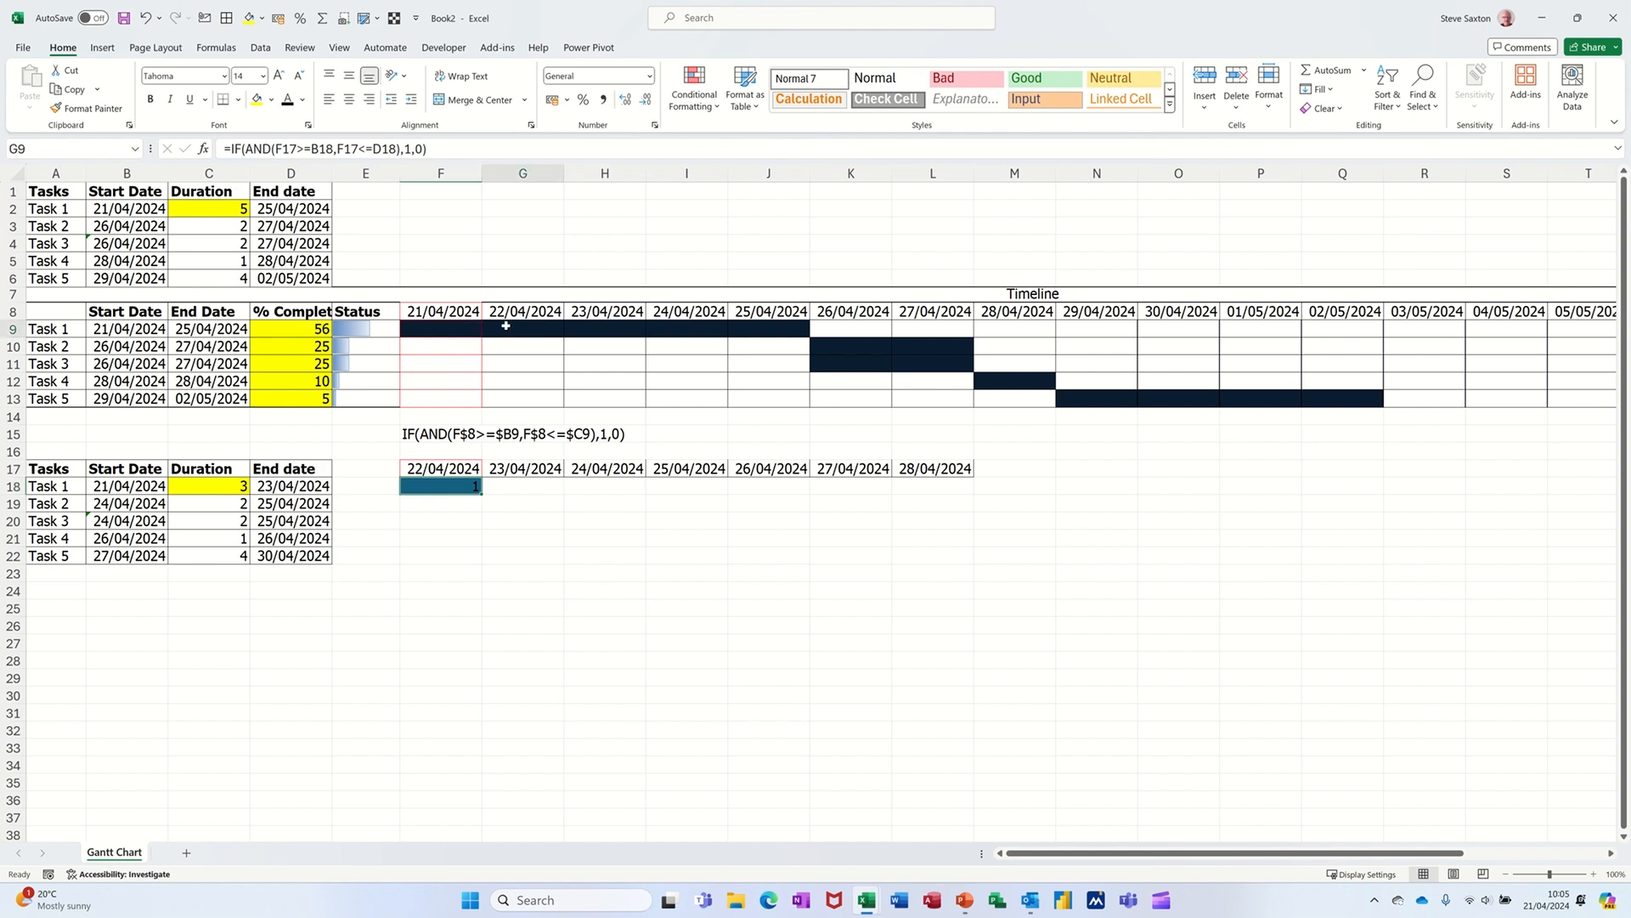
pyautogui.click(687, 109)
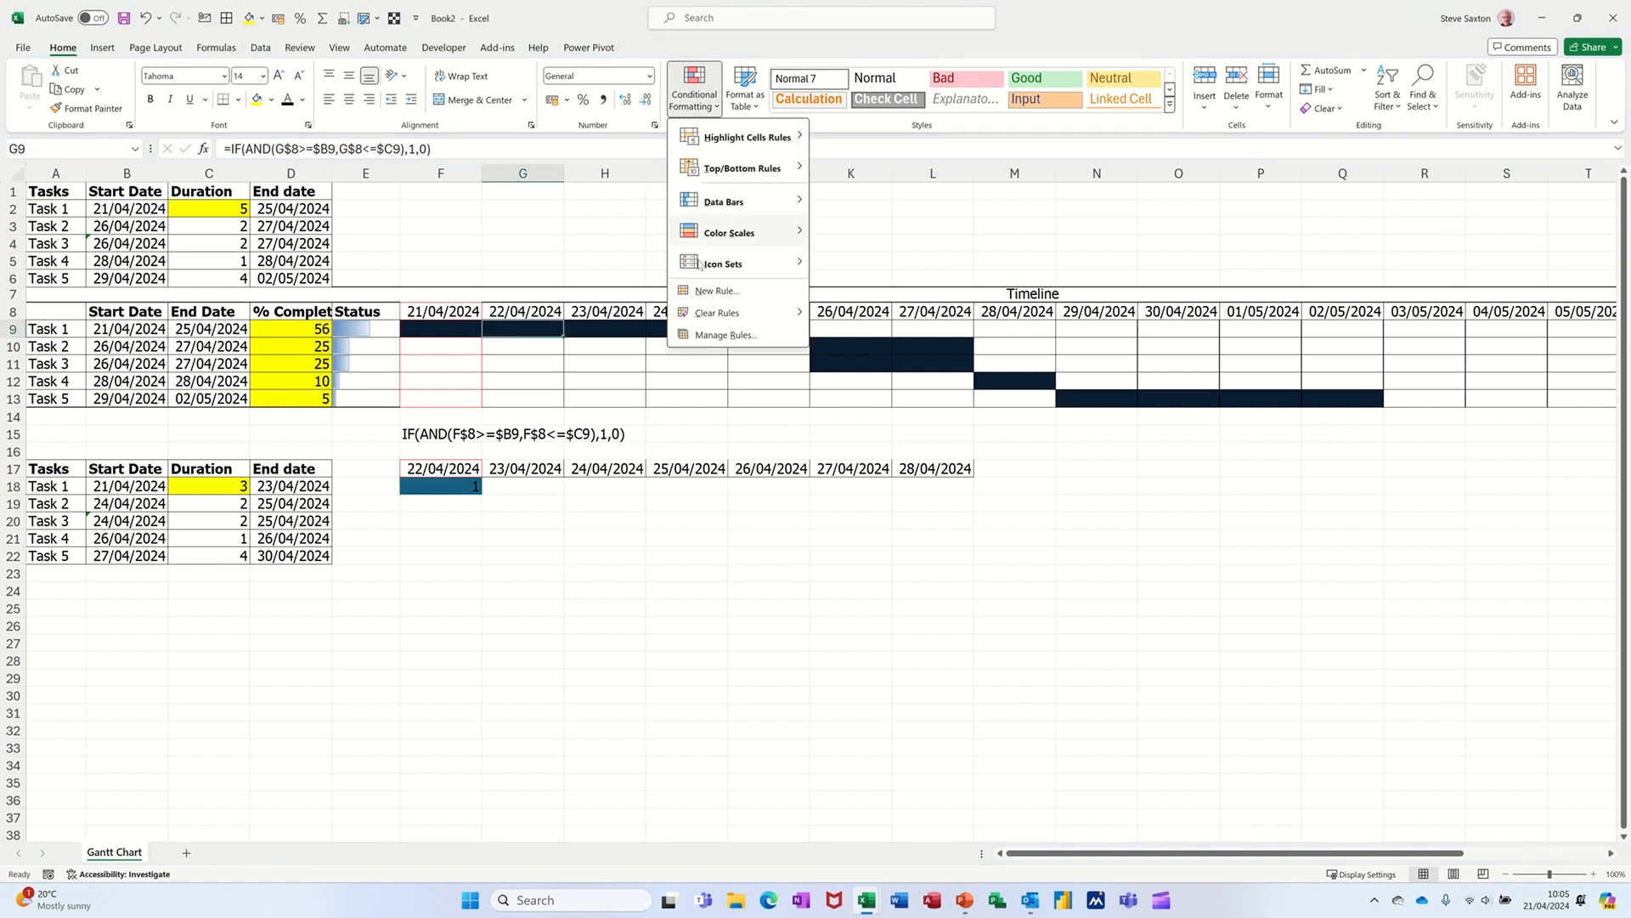
pyautogui.click(710, 336)
pyautogui.click(553, 449)
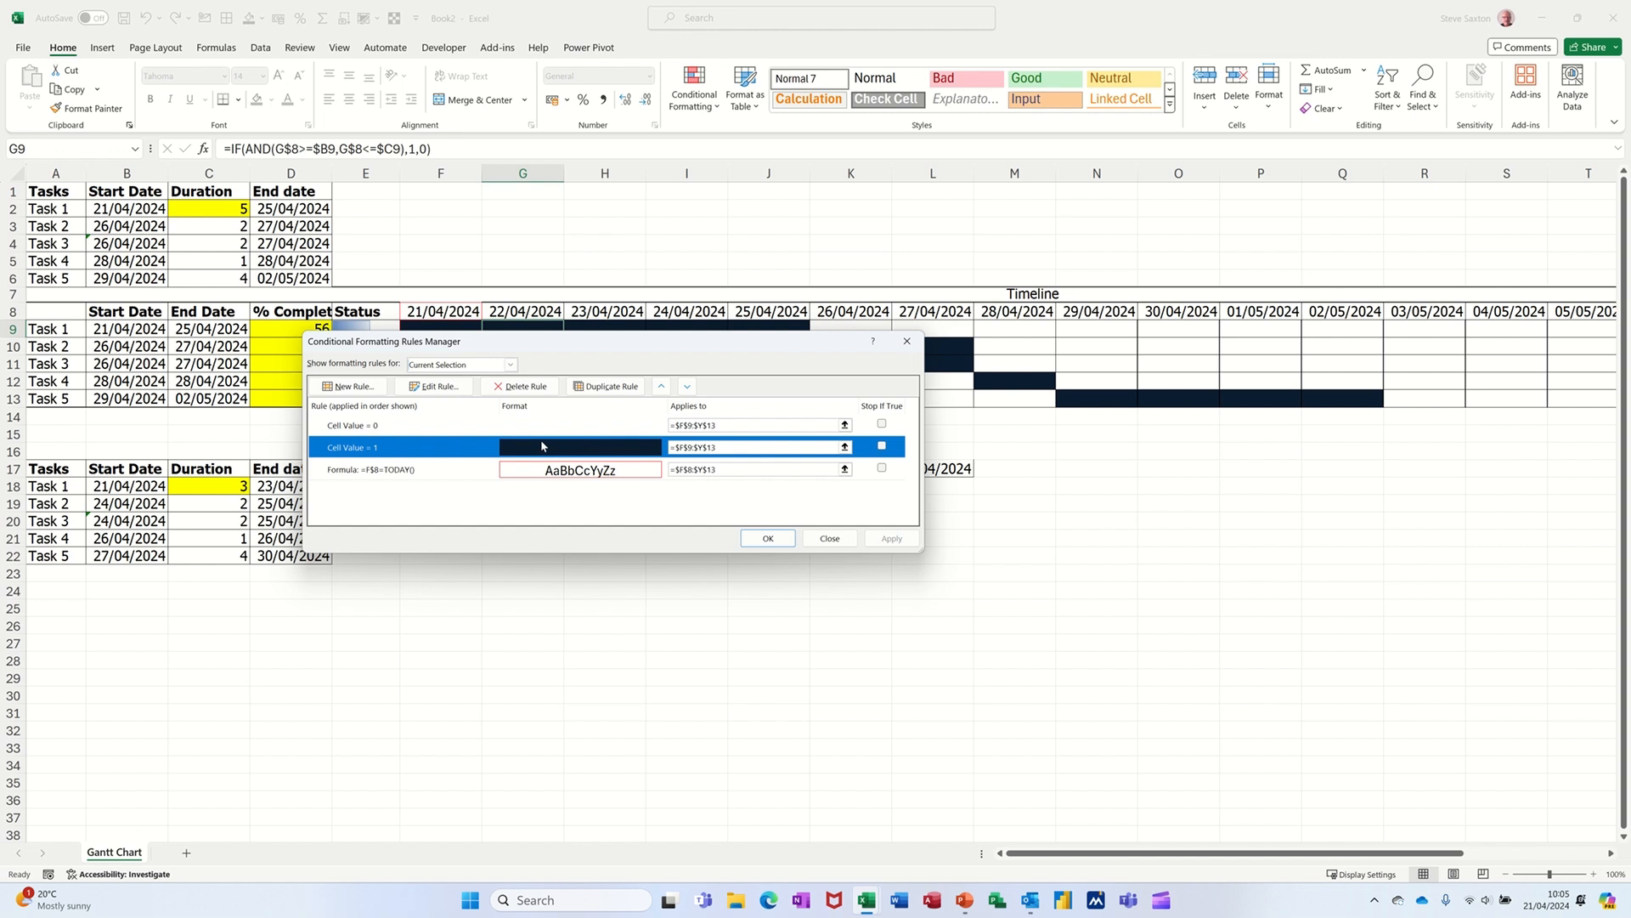
pyautogui.click(769, 538)
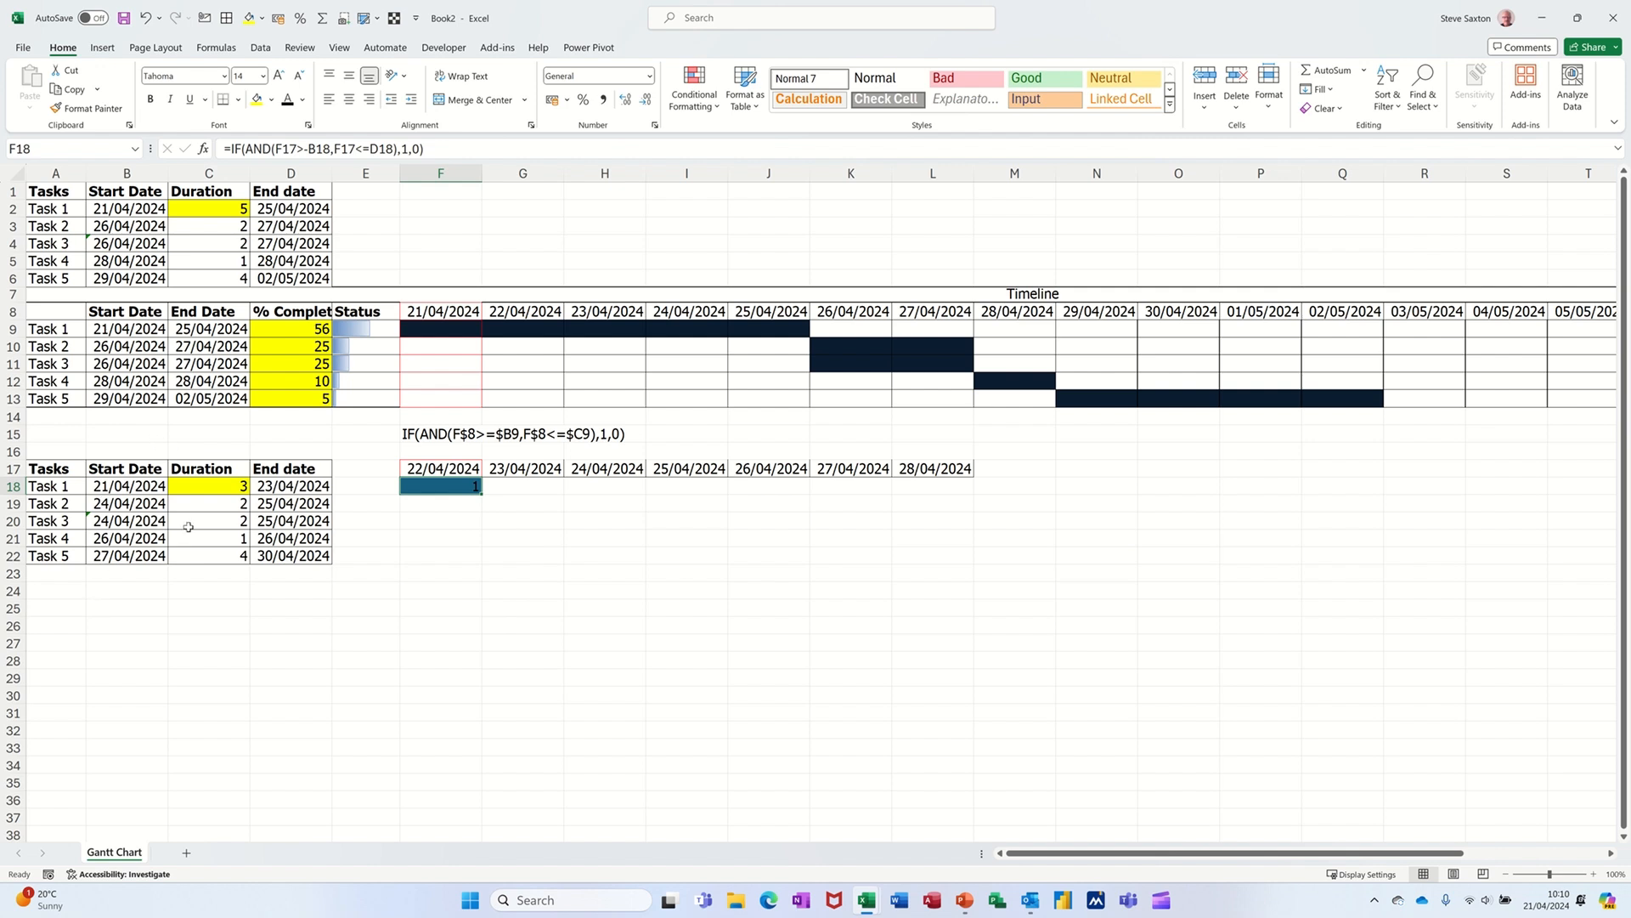
# - Make the start and end date references in F18's formula absolute as $B$18 and $D$18
pyautogui.click(319, 149)
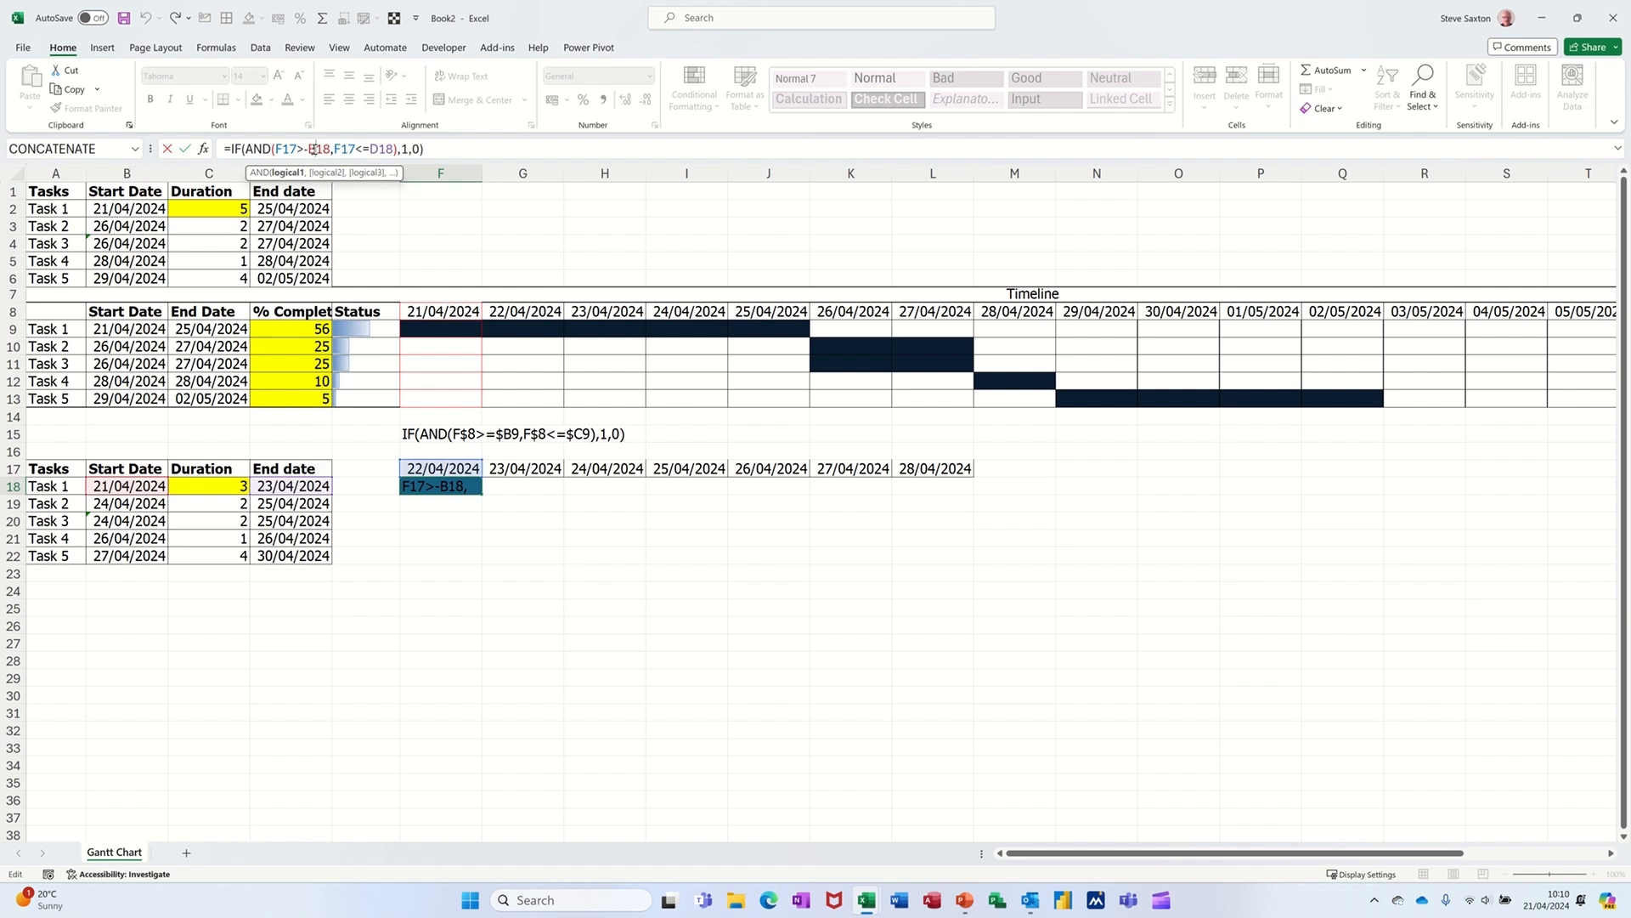
pyautogui.press('F4')
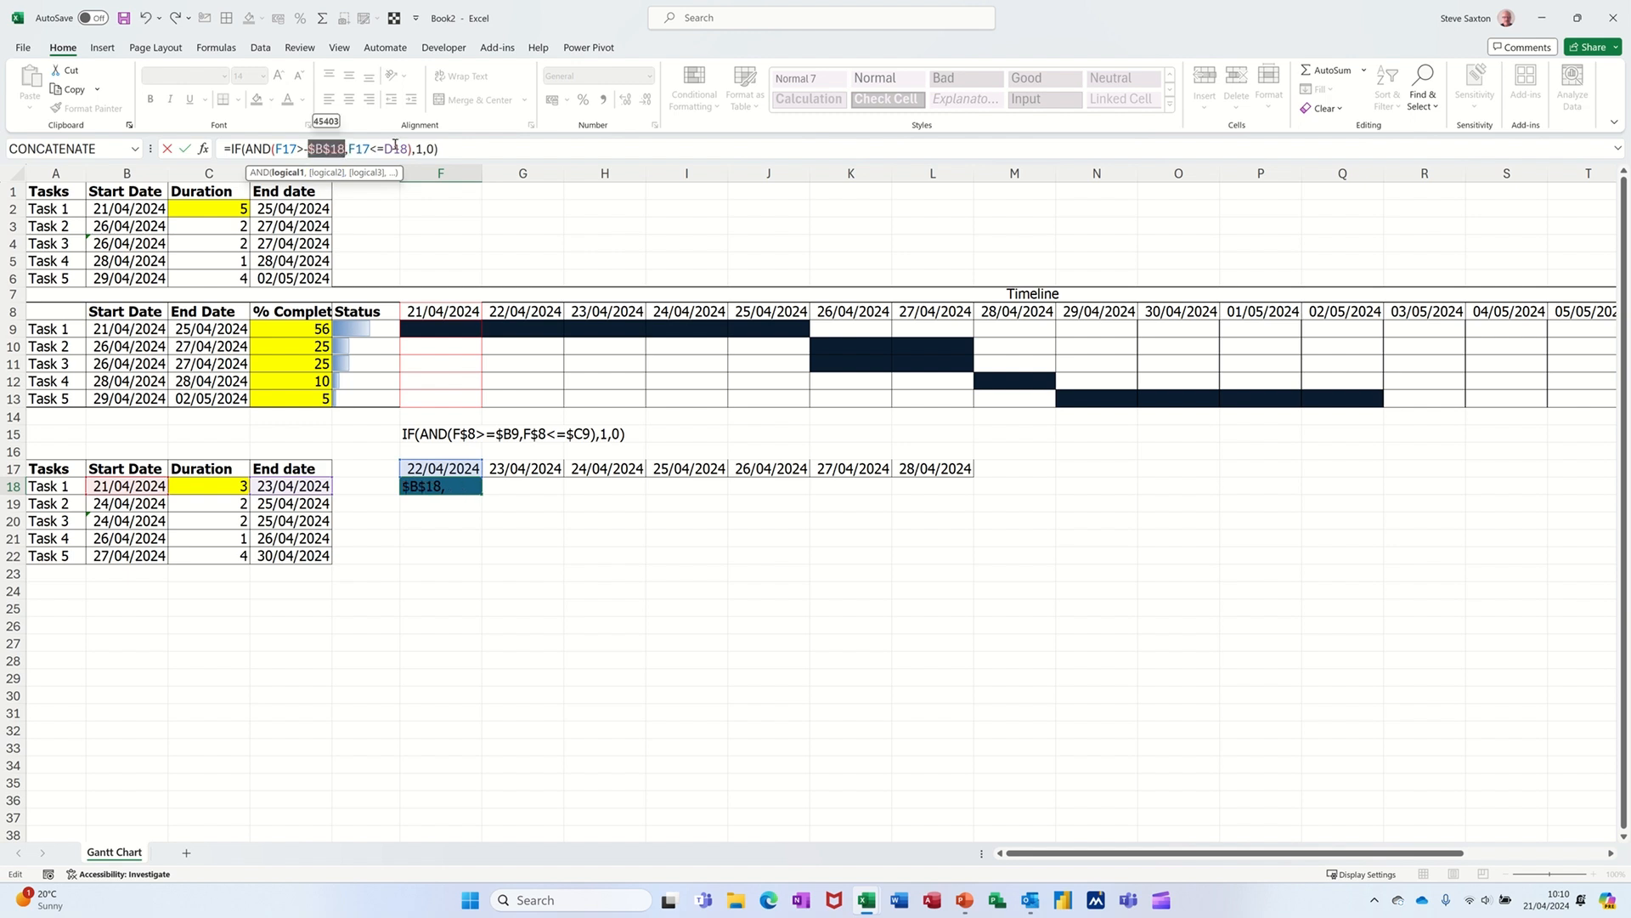
pyautogui.click(396, 149)
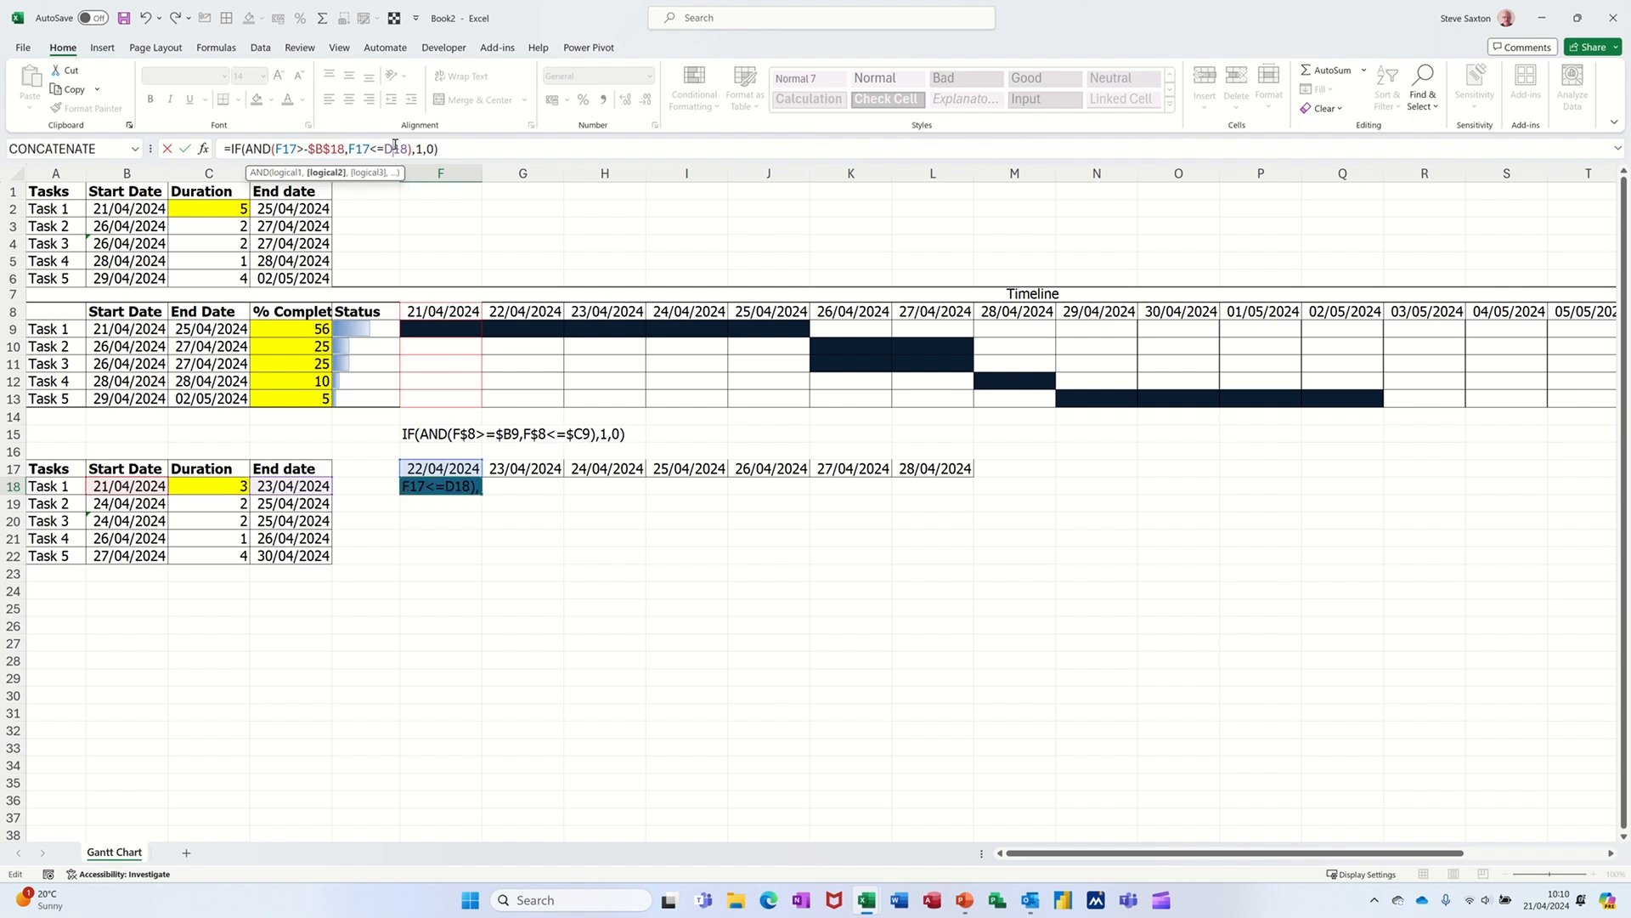
pyautogui.press('F4')
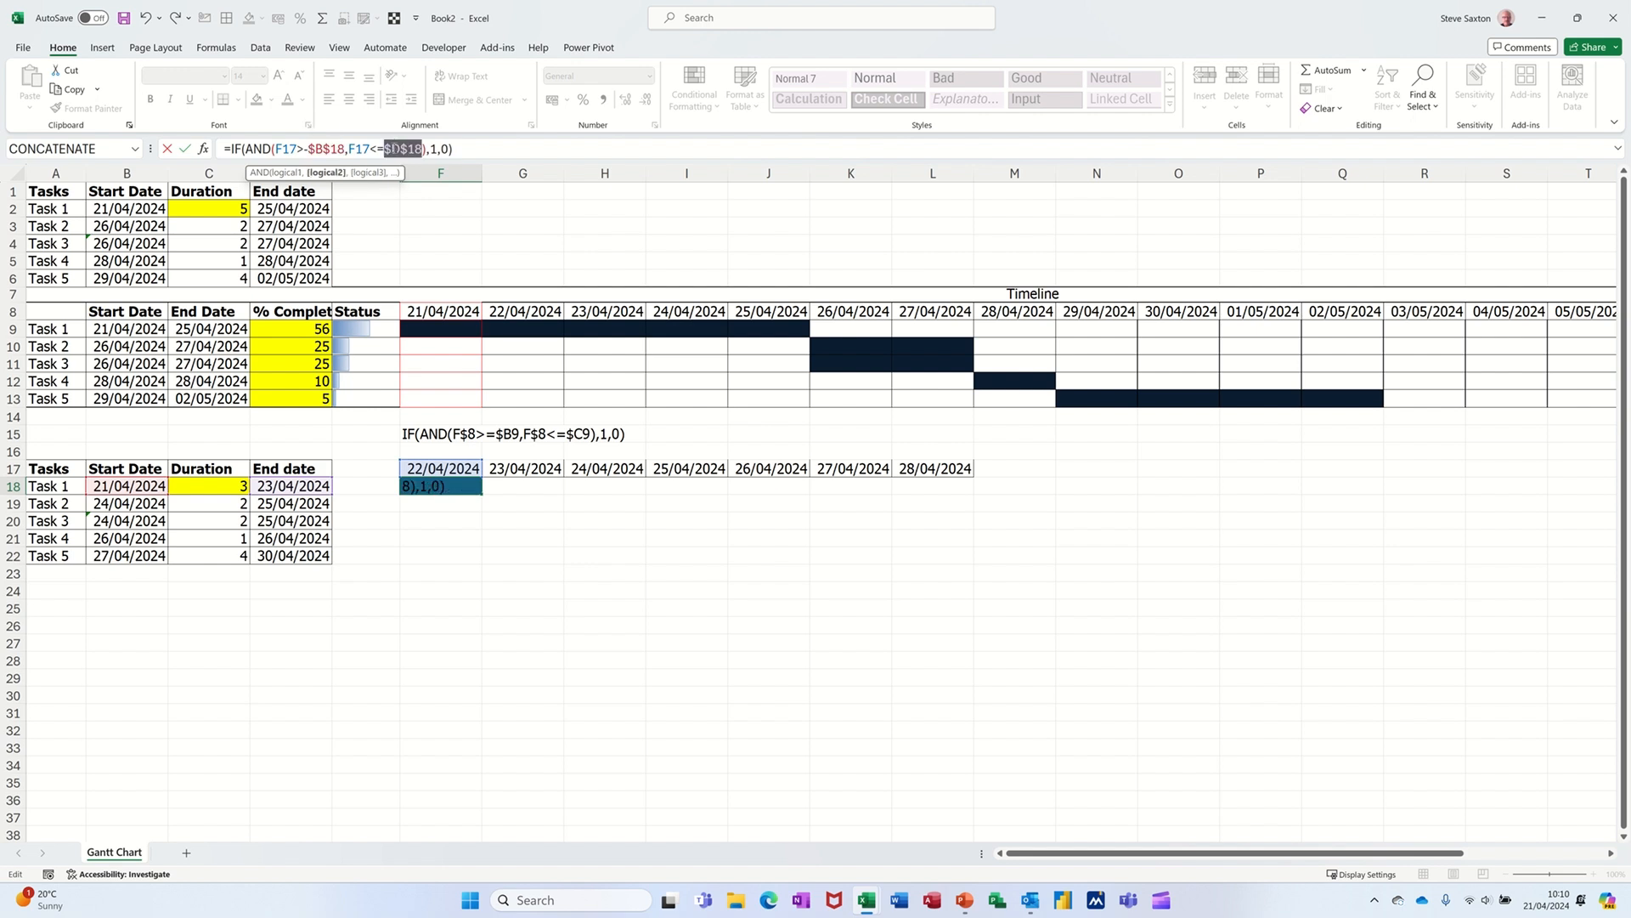
pyautogui.click(186, 150)
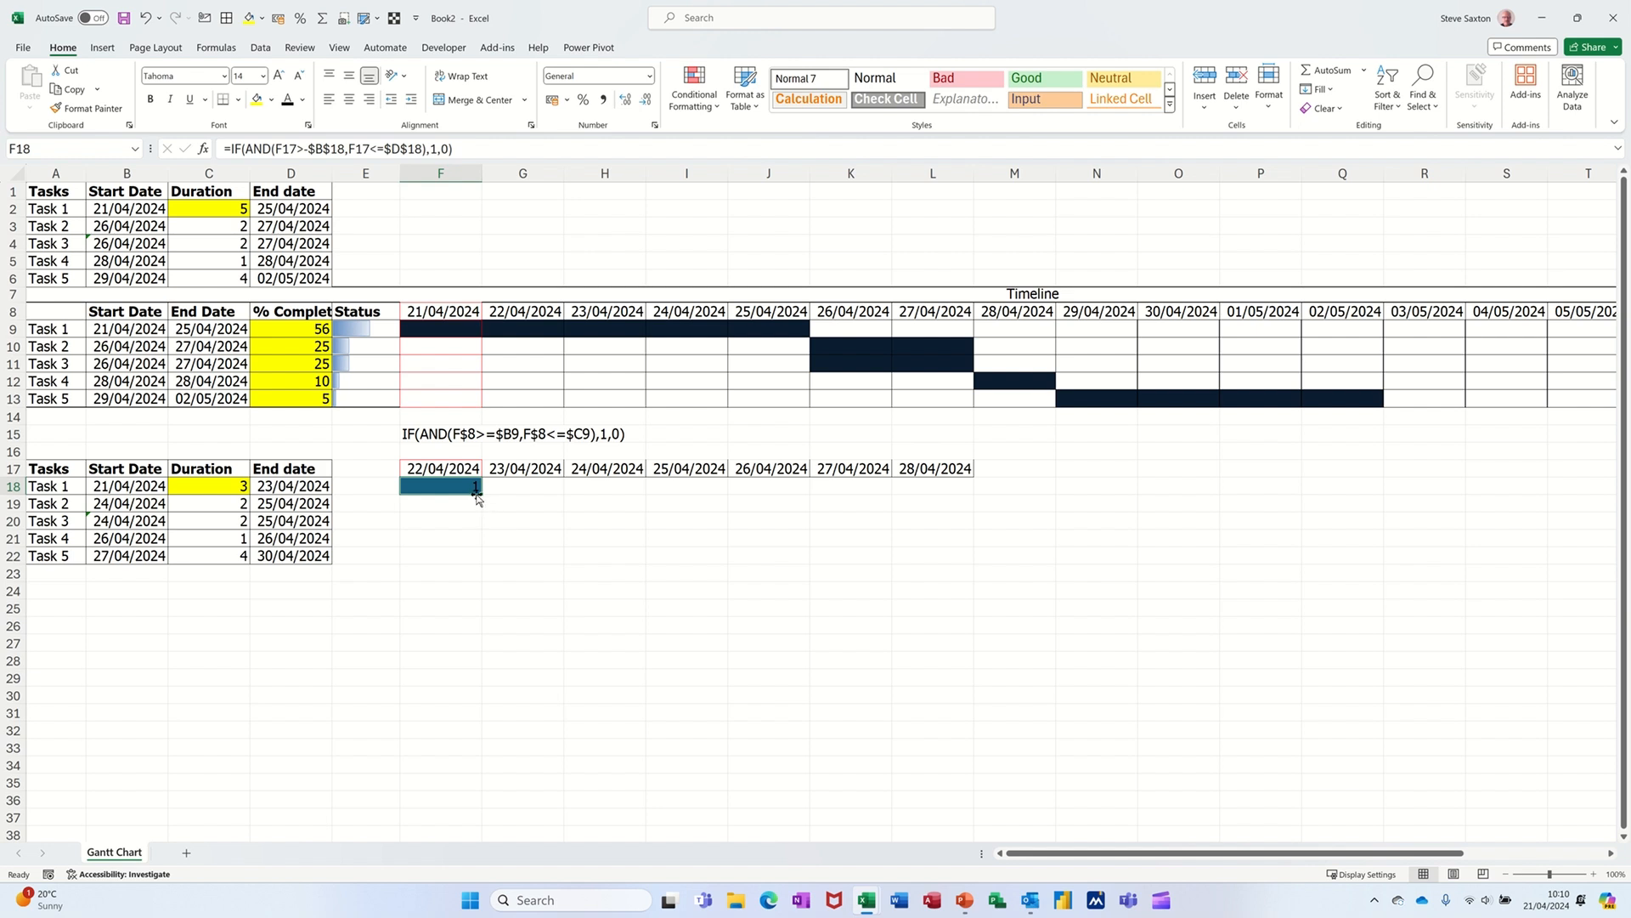
# - Fill the F18 formula across to L18 and compare the coloured cells with Task 1's end date
pyautogui.moveTo(482, 494); pyautogui.dragTo(950, 516)
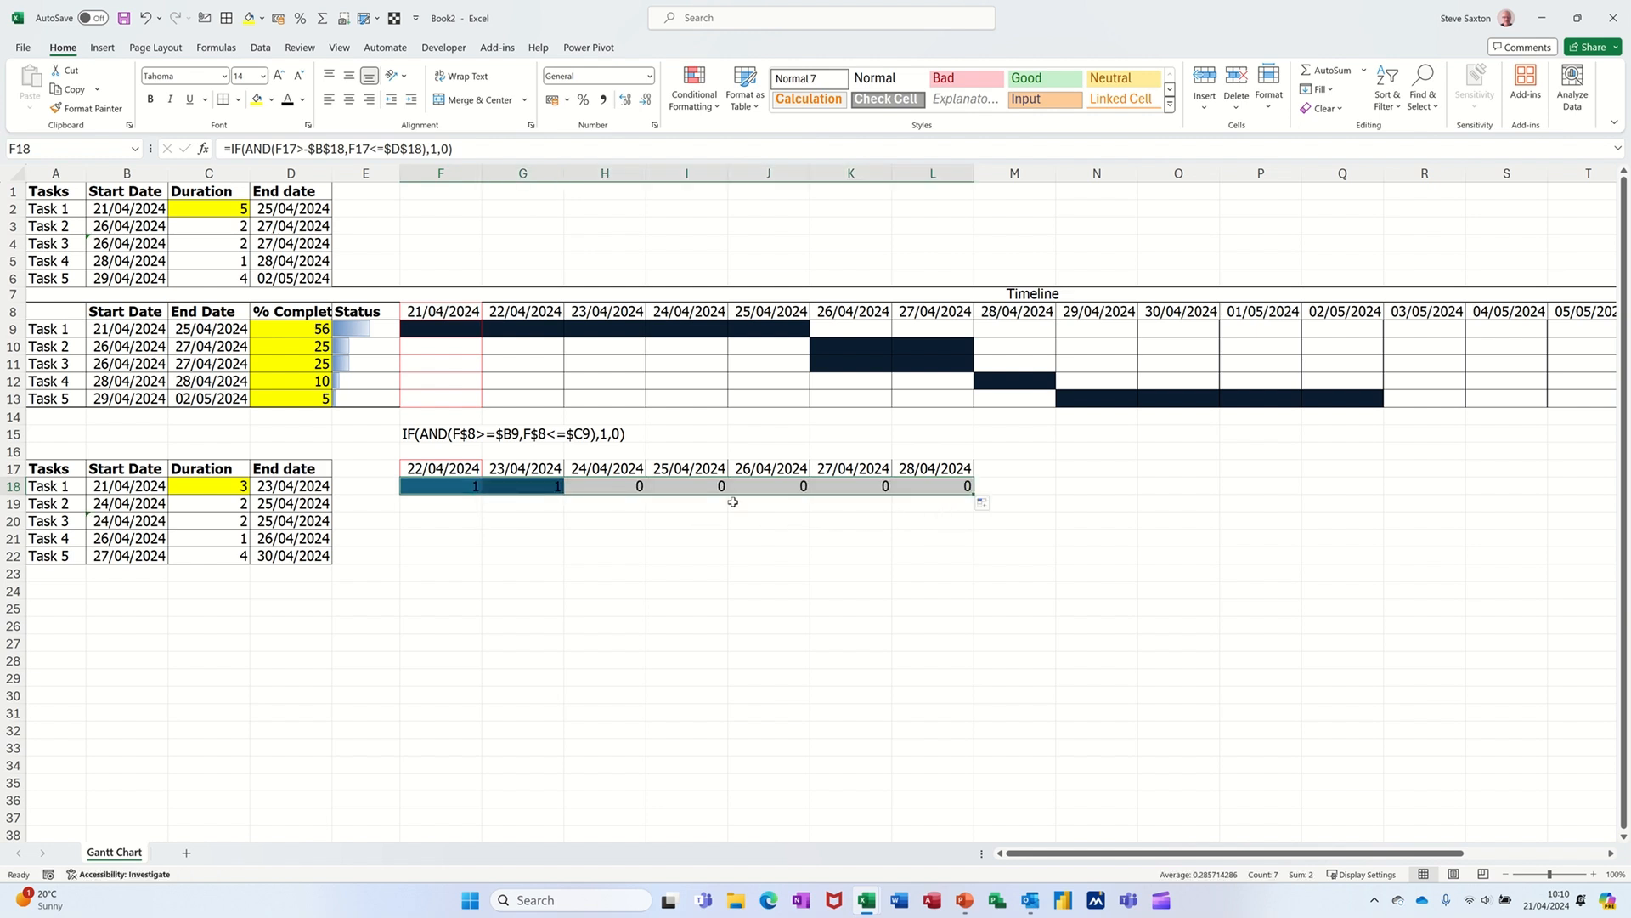
pyautogui.click(584, 502)
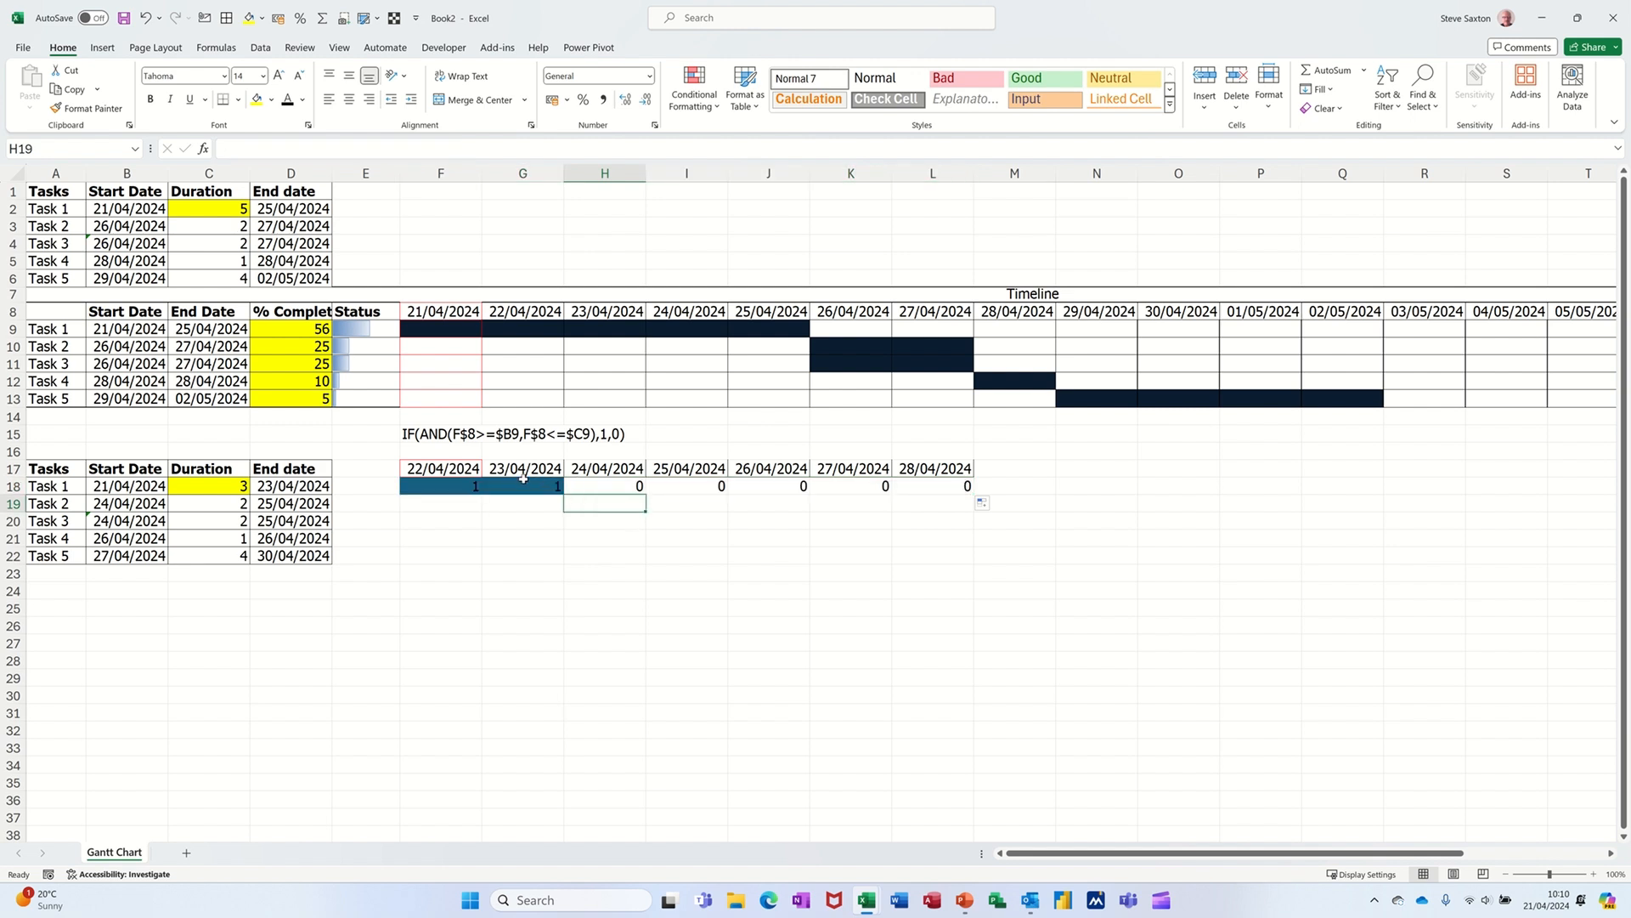
pyautogui.moveTo(426, 484); pyautogui.dragTo(515, 487)
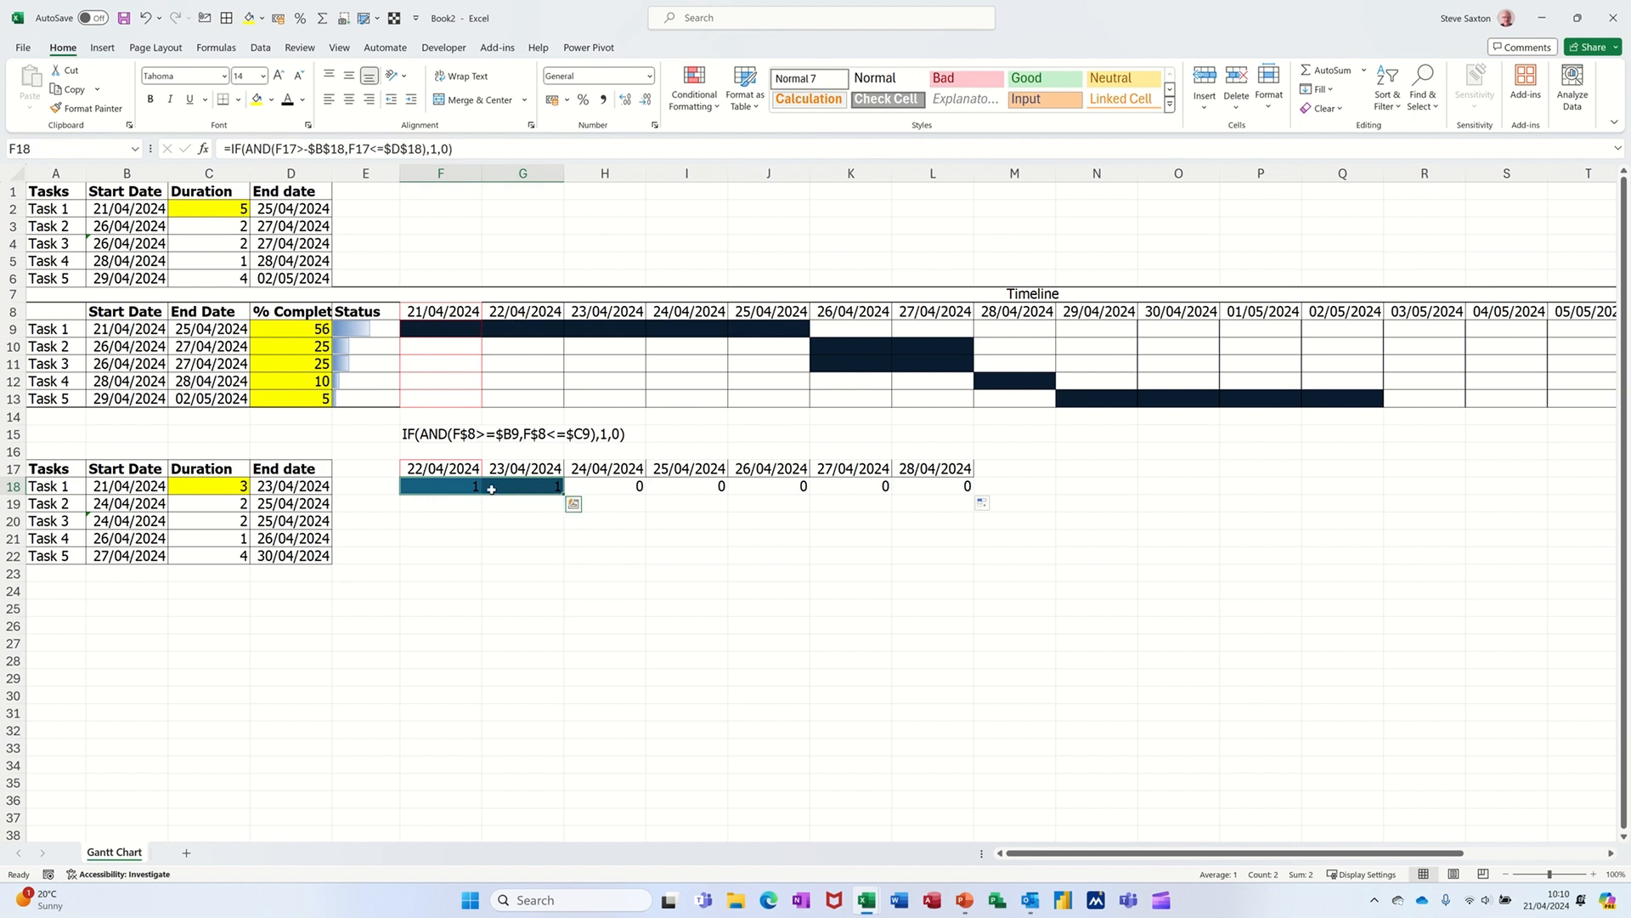
pyautogui.click(446, 485)
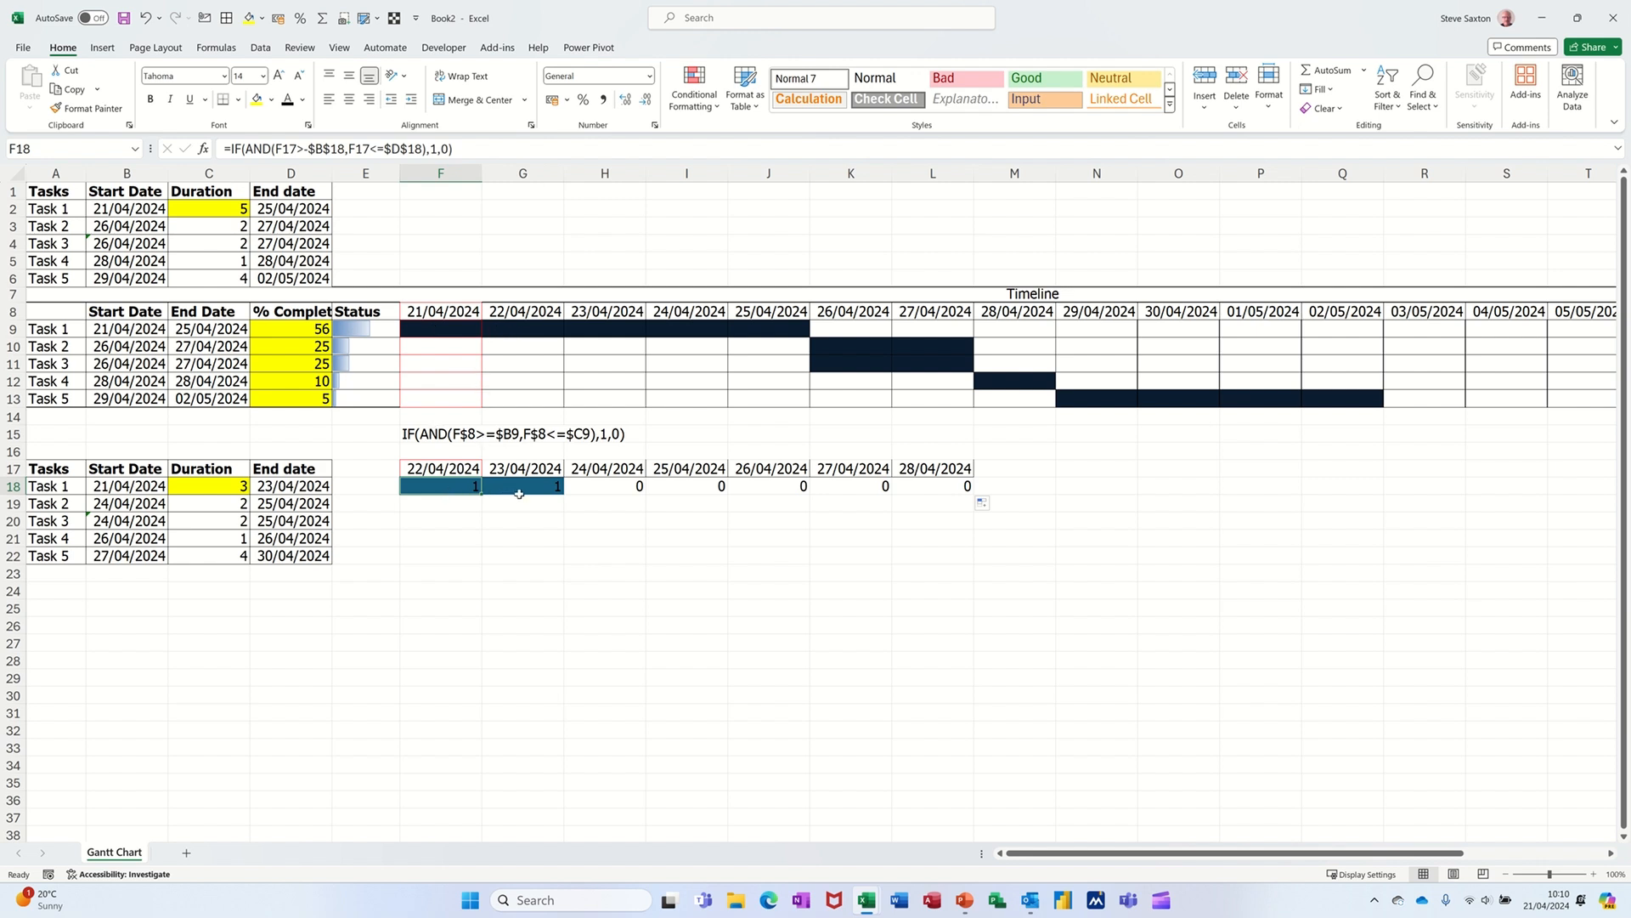
pyautogui.click(295, 487)
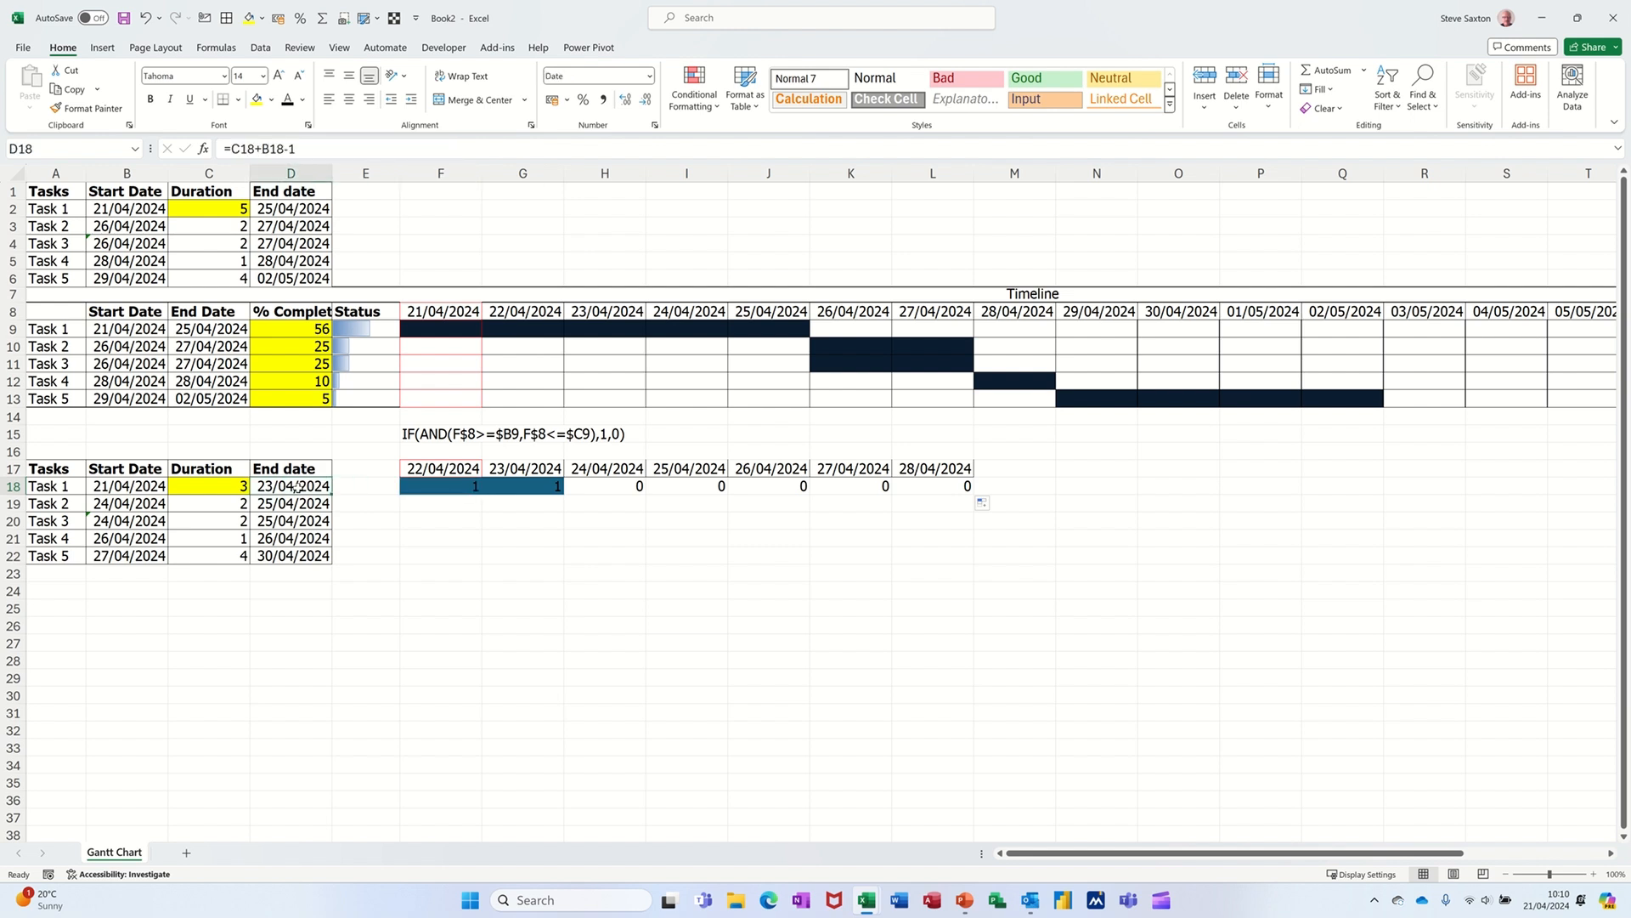
# - Set Task 1's duration in C18 to 5 to test the timeline bar
pyautogui.click(219, 482)
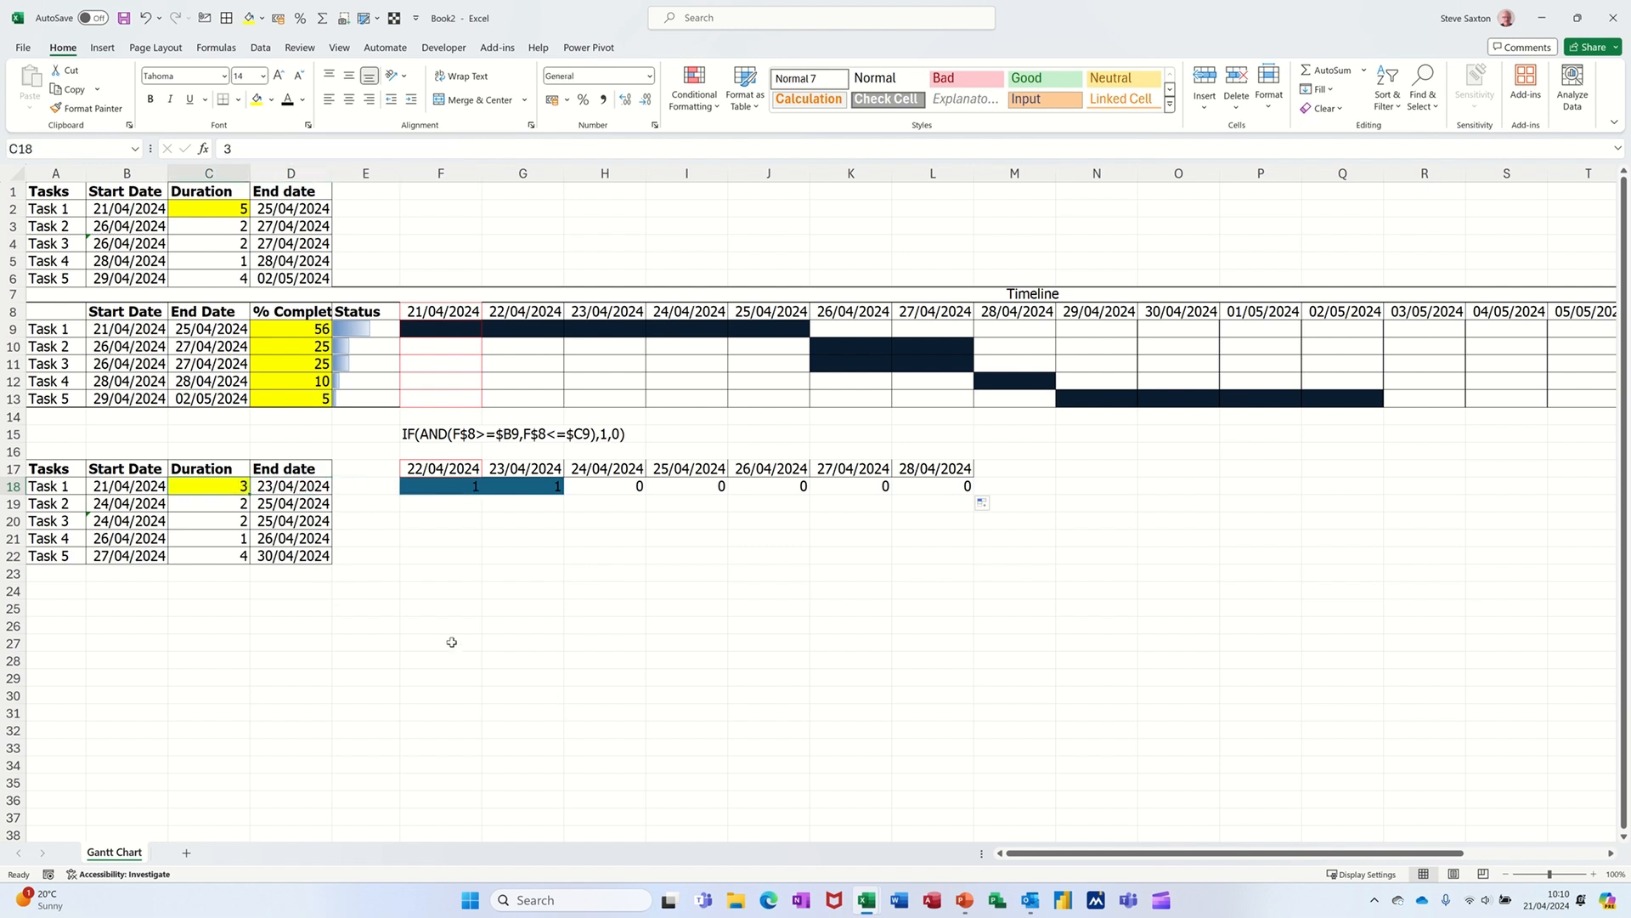
pyautogui.write('5')
pyautogui.click(404, 573)
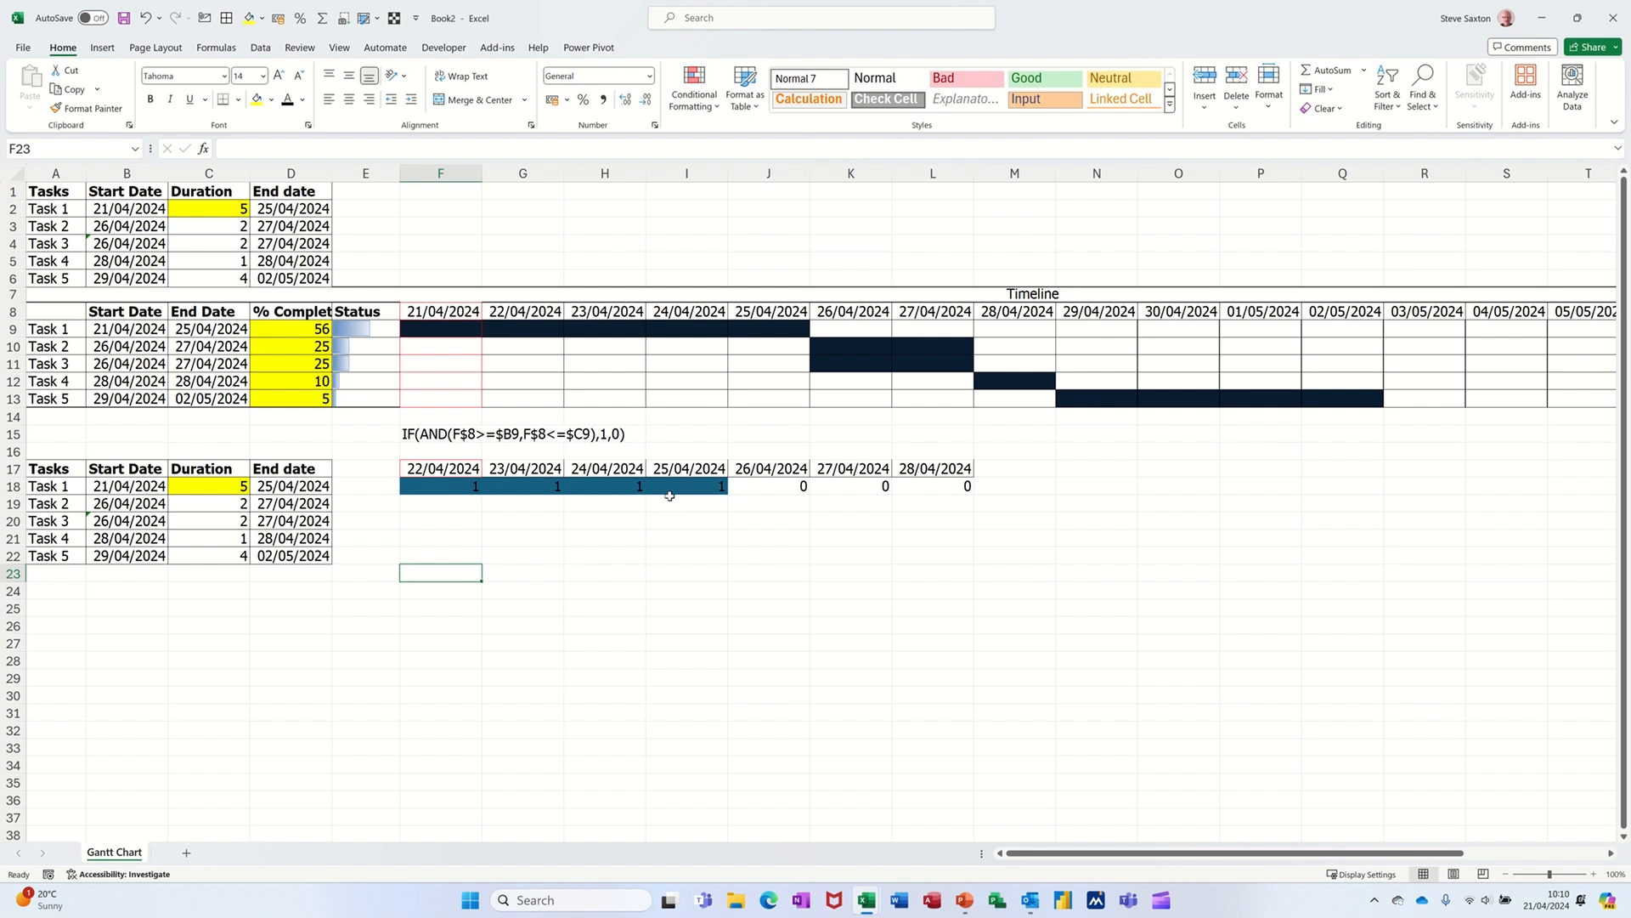
# - Enter the current date, 21/04/2024, as a fixed value in Task 1's start date B18 and the first timeline date F17
pyautogui.click(110, 483)
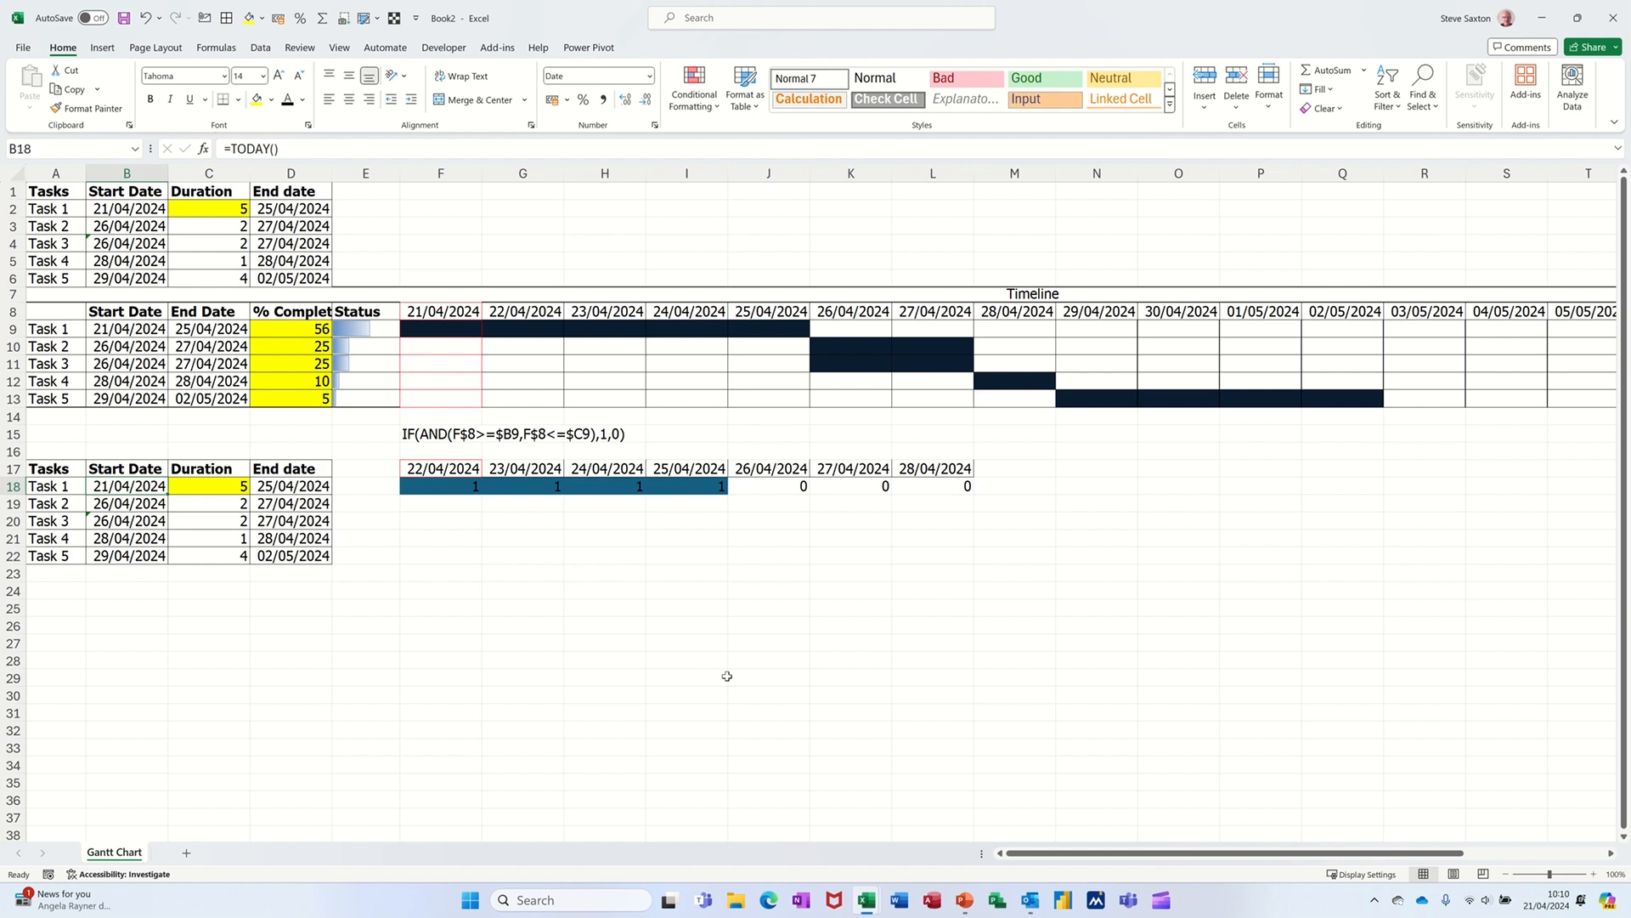
pyautogui.hotkey('ctrl', ';')
pyautogui.press('Return')
pyautogui.click(441, 469)
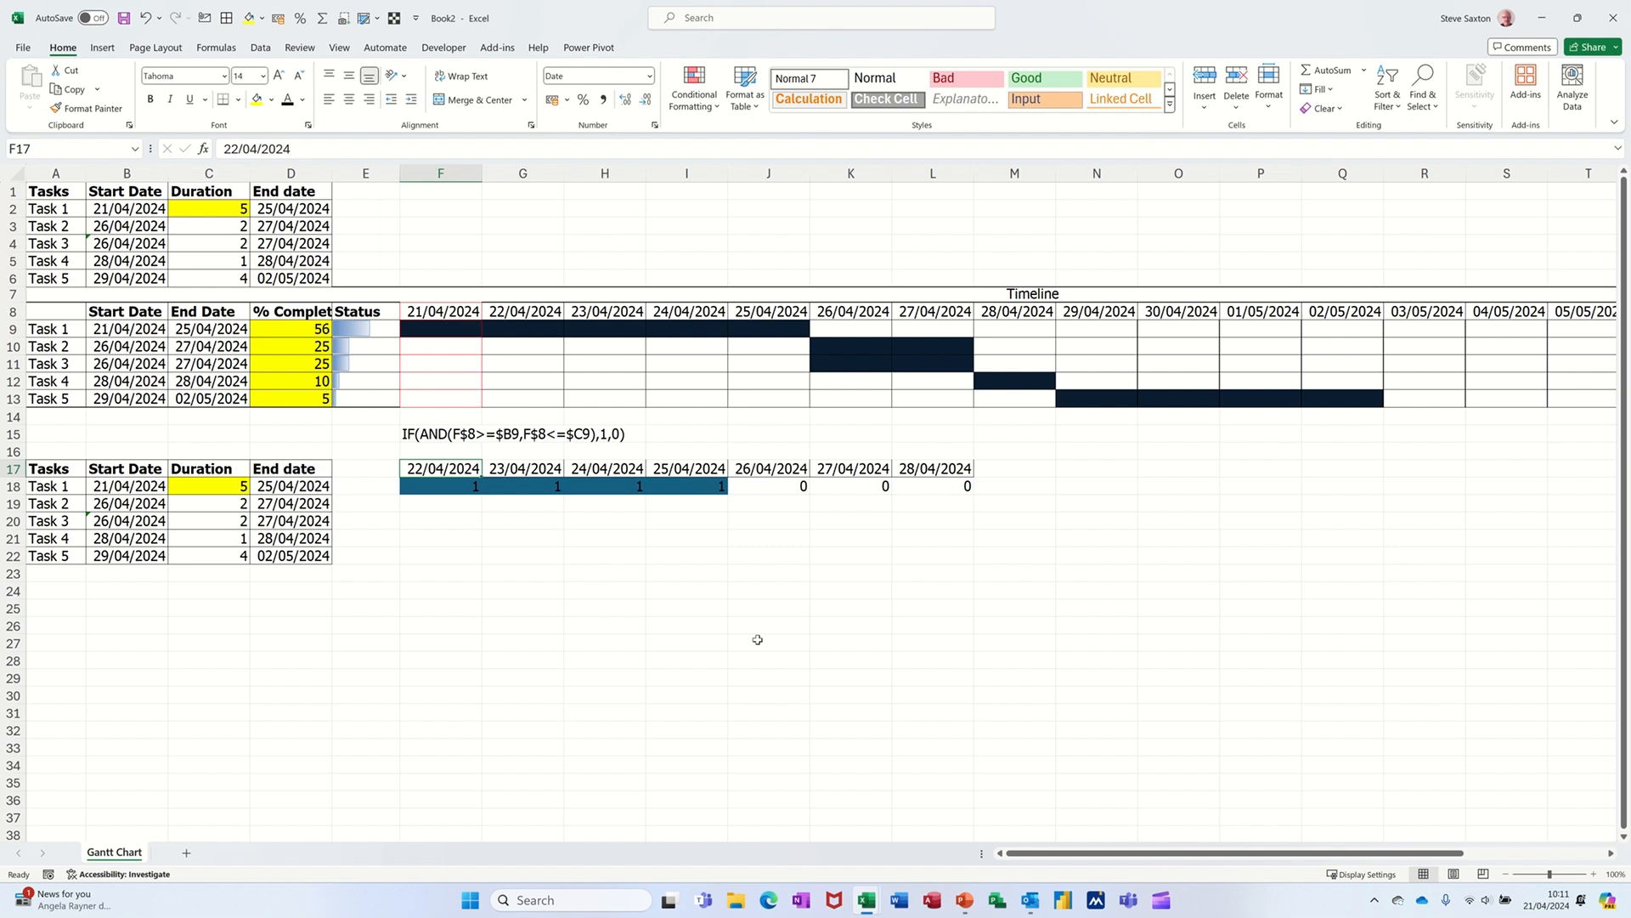
pyautogui.hotkey('ctrl', ';')
pyautogui.press('Return')
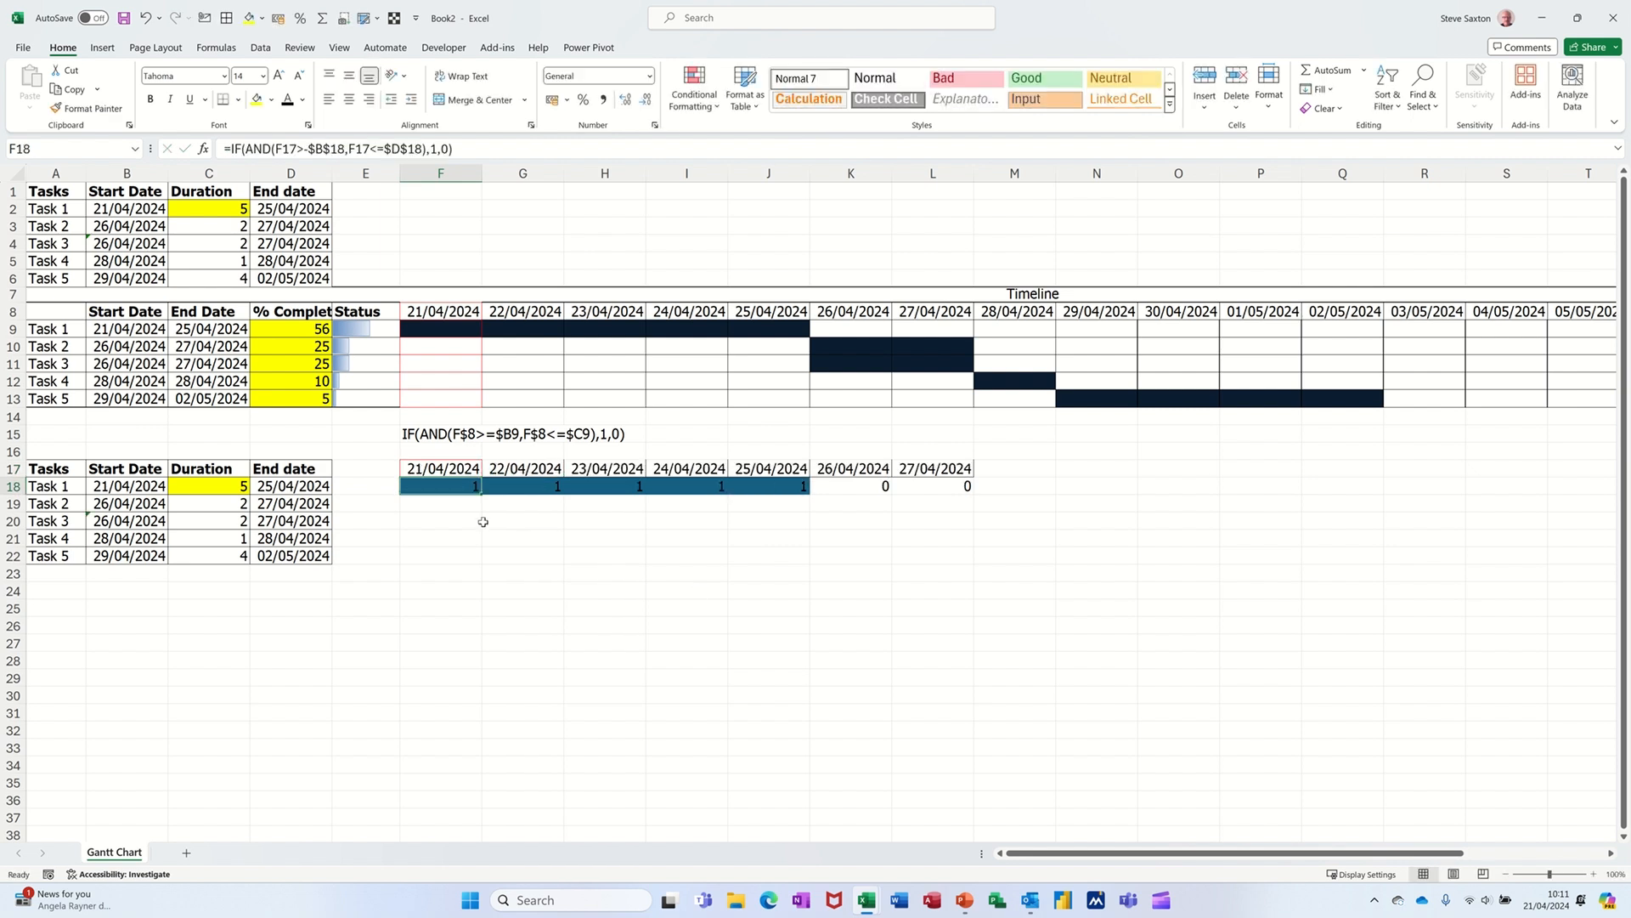
# - Set Task 1's duration in C18 to 2 to test a shorter timeline bar
pyautogui.click(226, 486)
pyautogui.write('2')
pyautogui.click(384, 540)
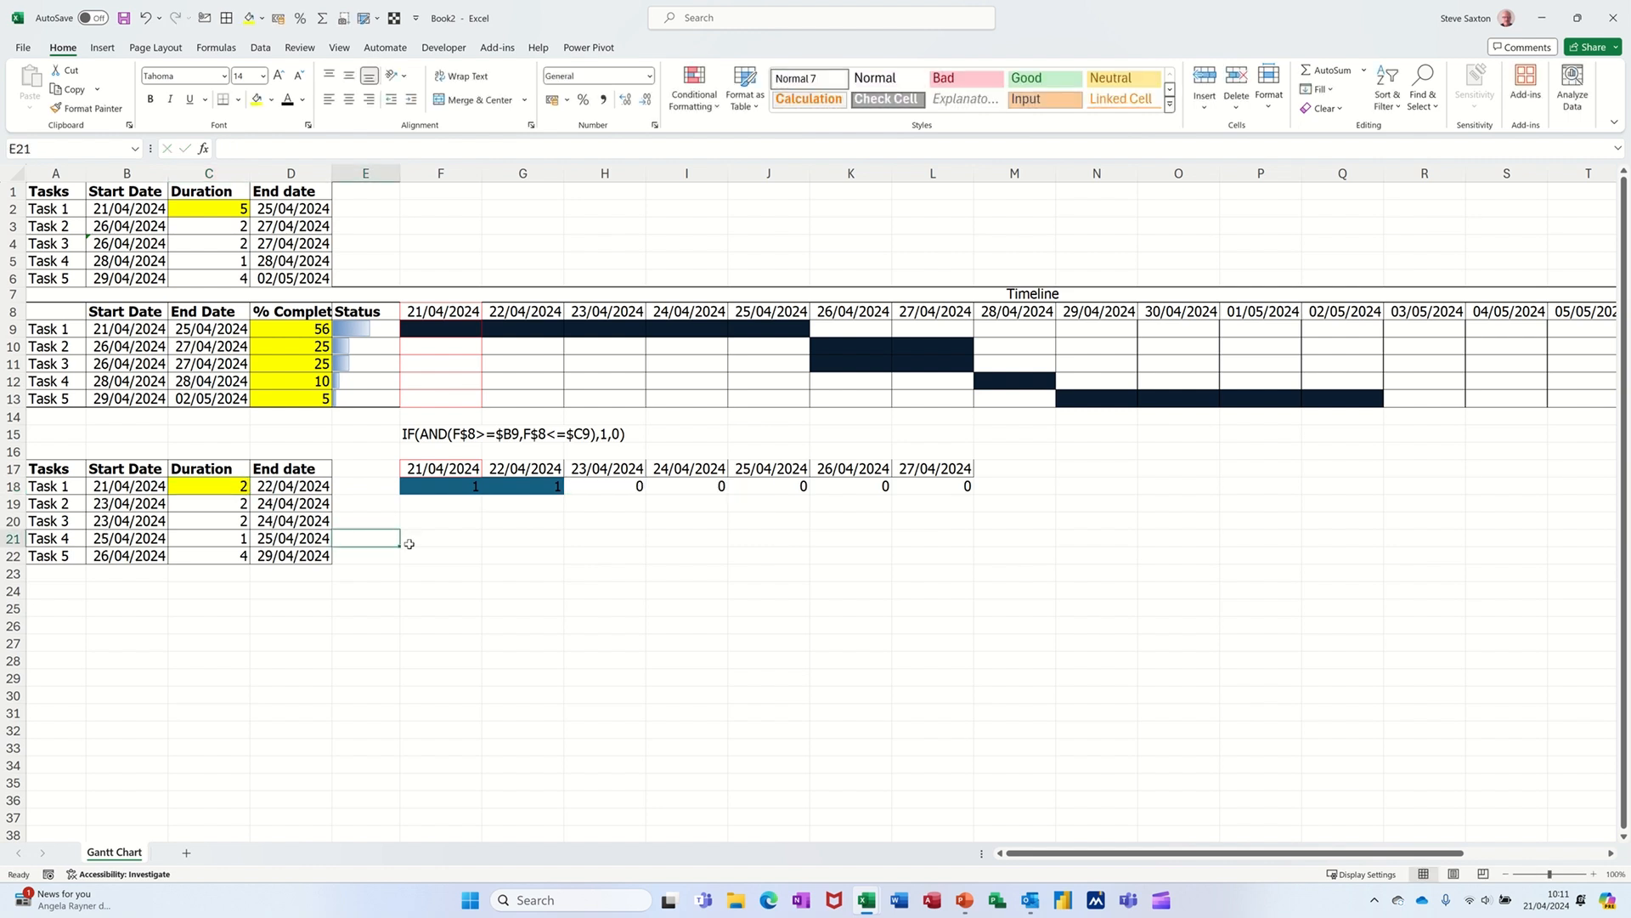
# - Set Task 1's duration in C18 to 4
pyautogui.click(240, 484)
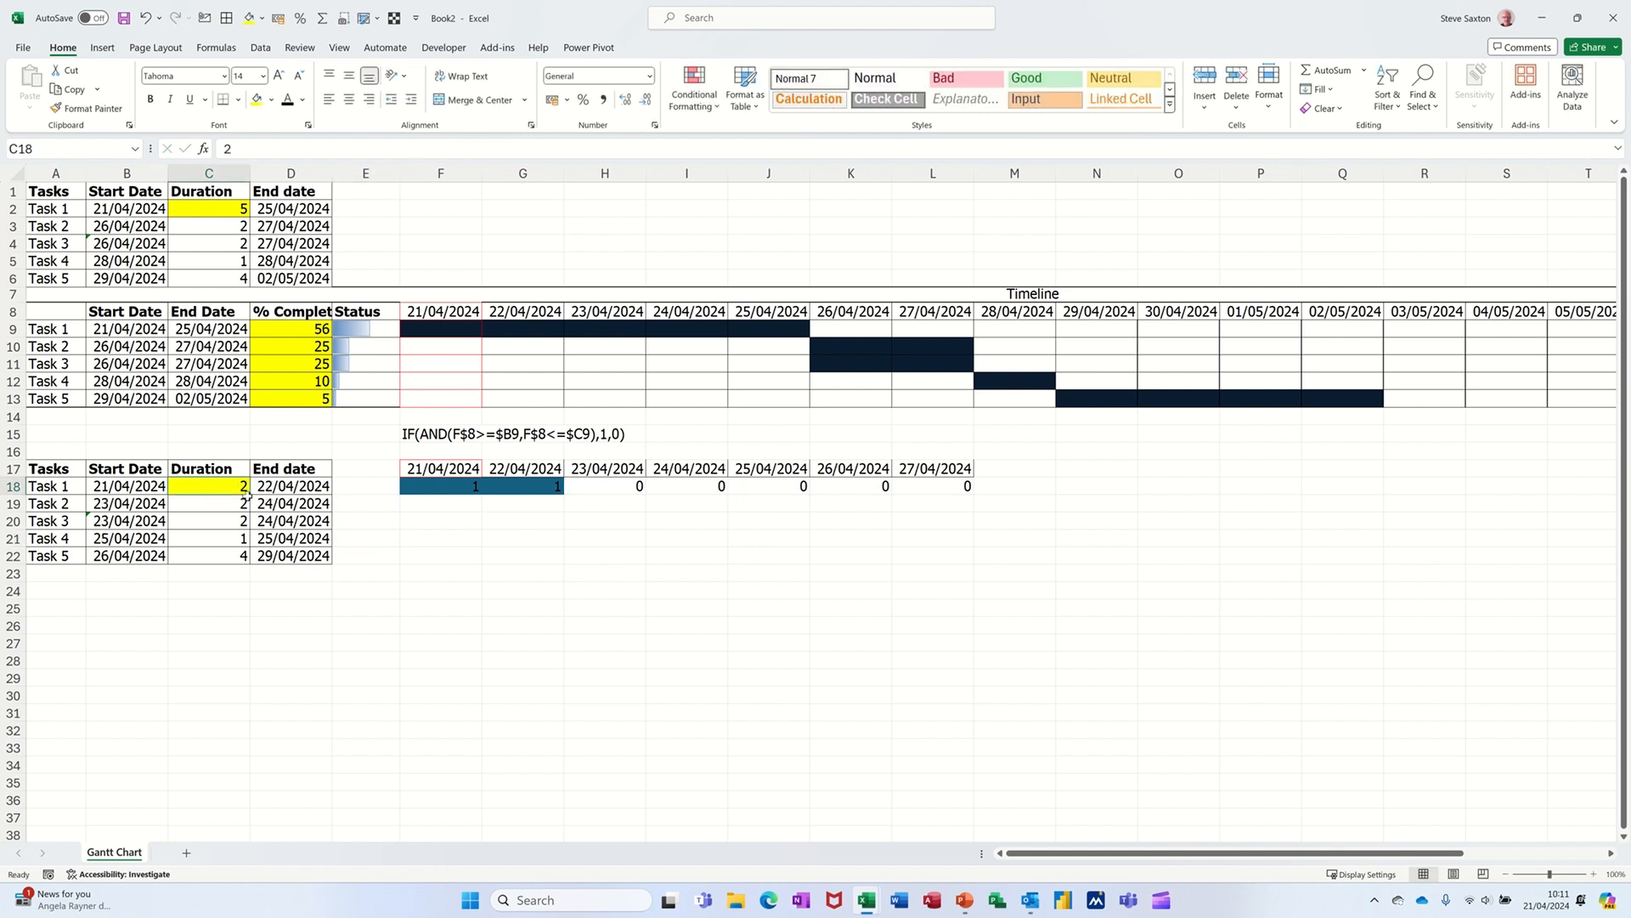
pyautogui.write('4')
pyautogui.click(451, 538)
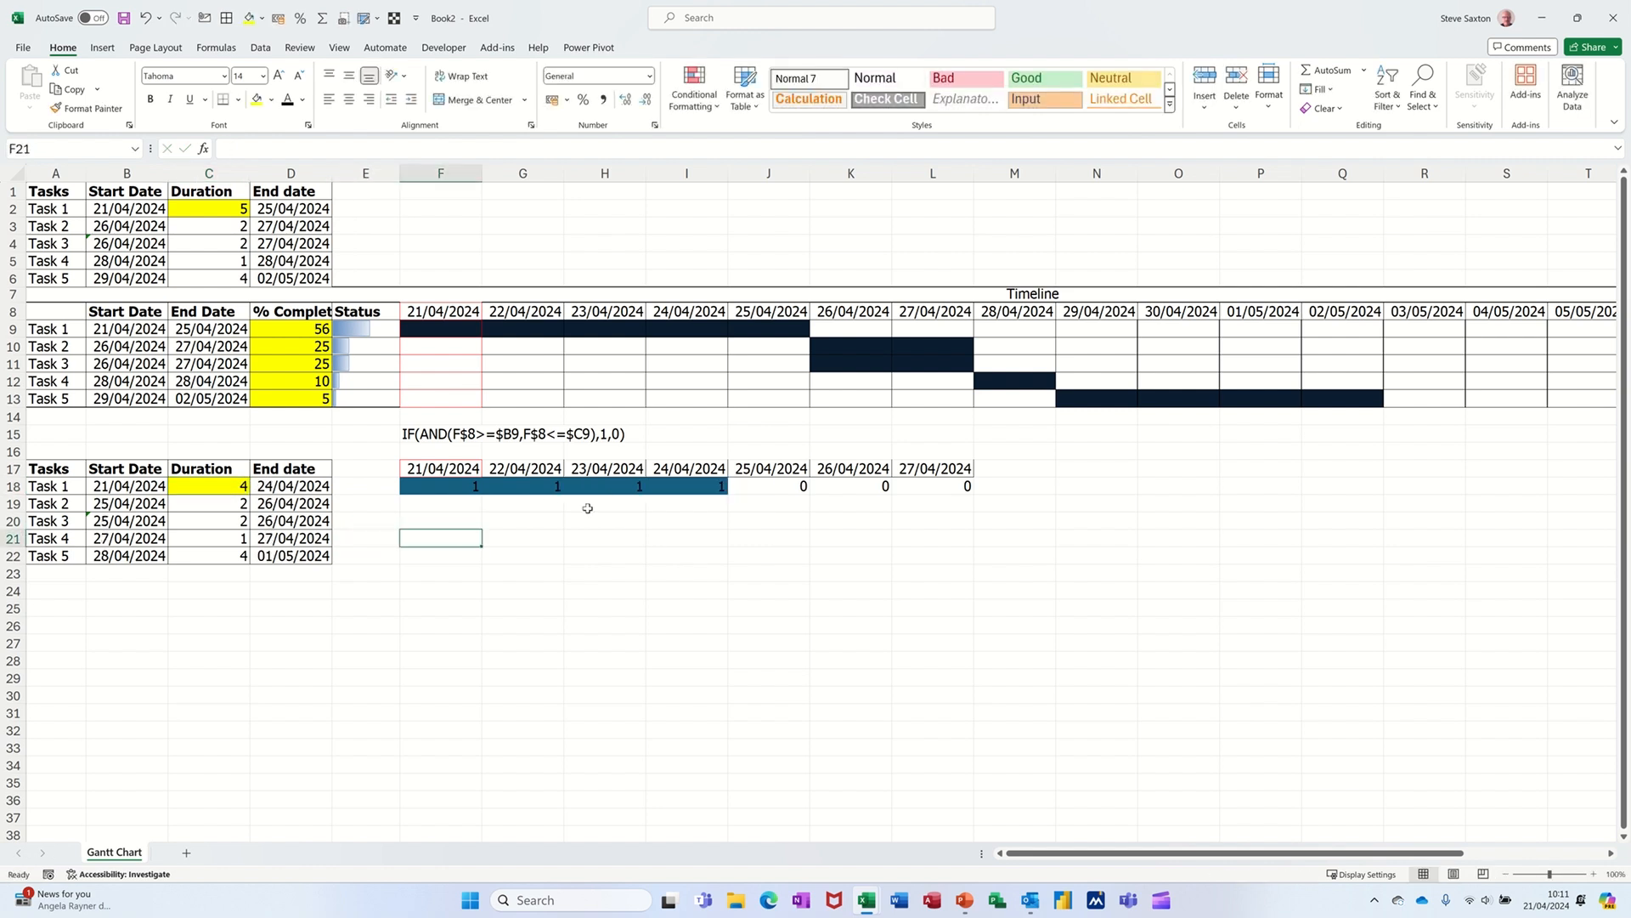